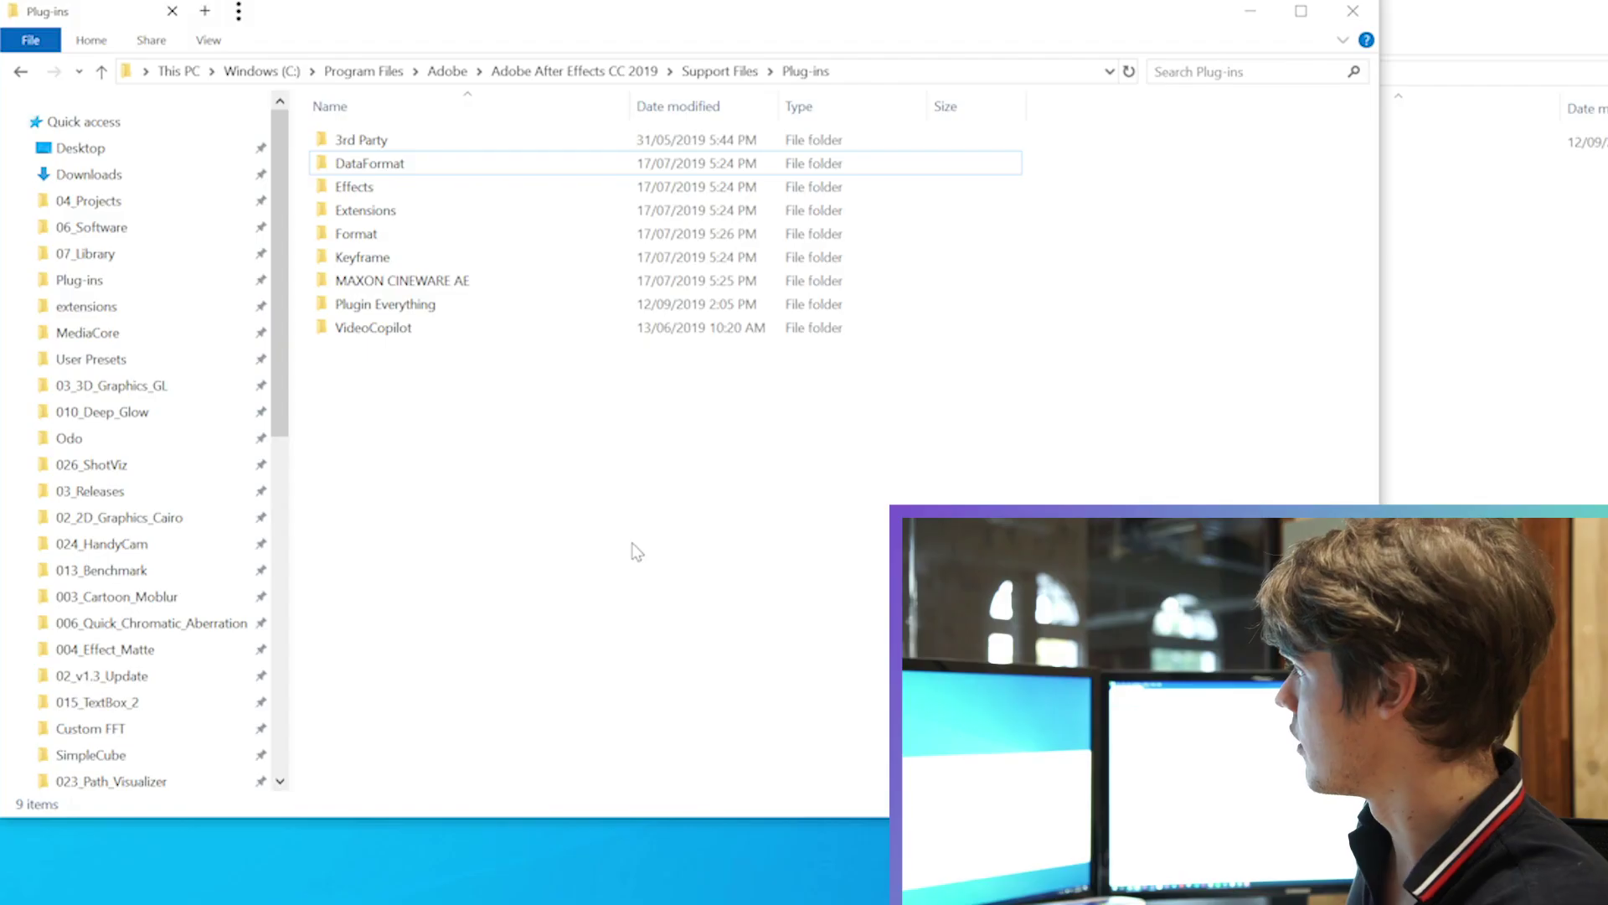
- Navigate from Program Files to Adobe > Adobe After Effects CC 2019 > Support Files > Plug-ins
left_click(363, 71)
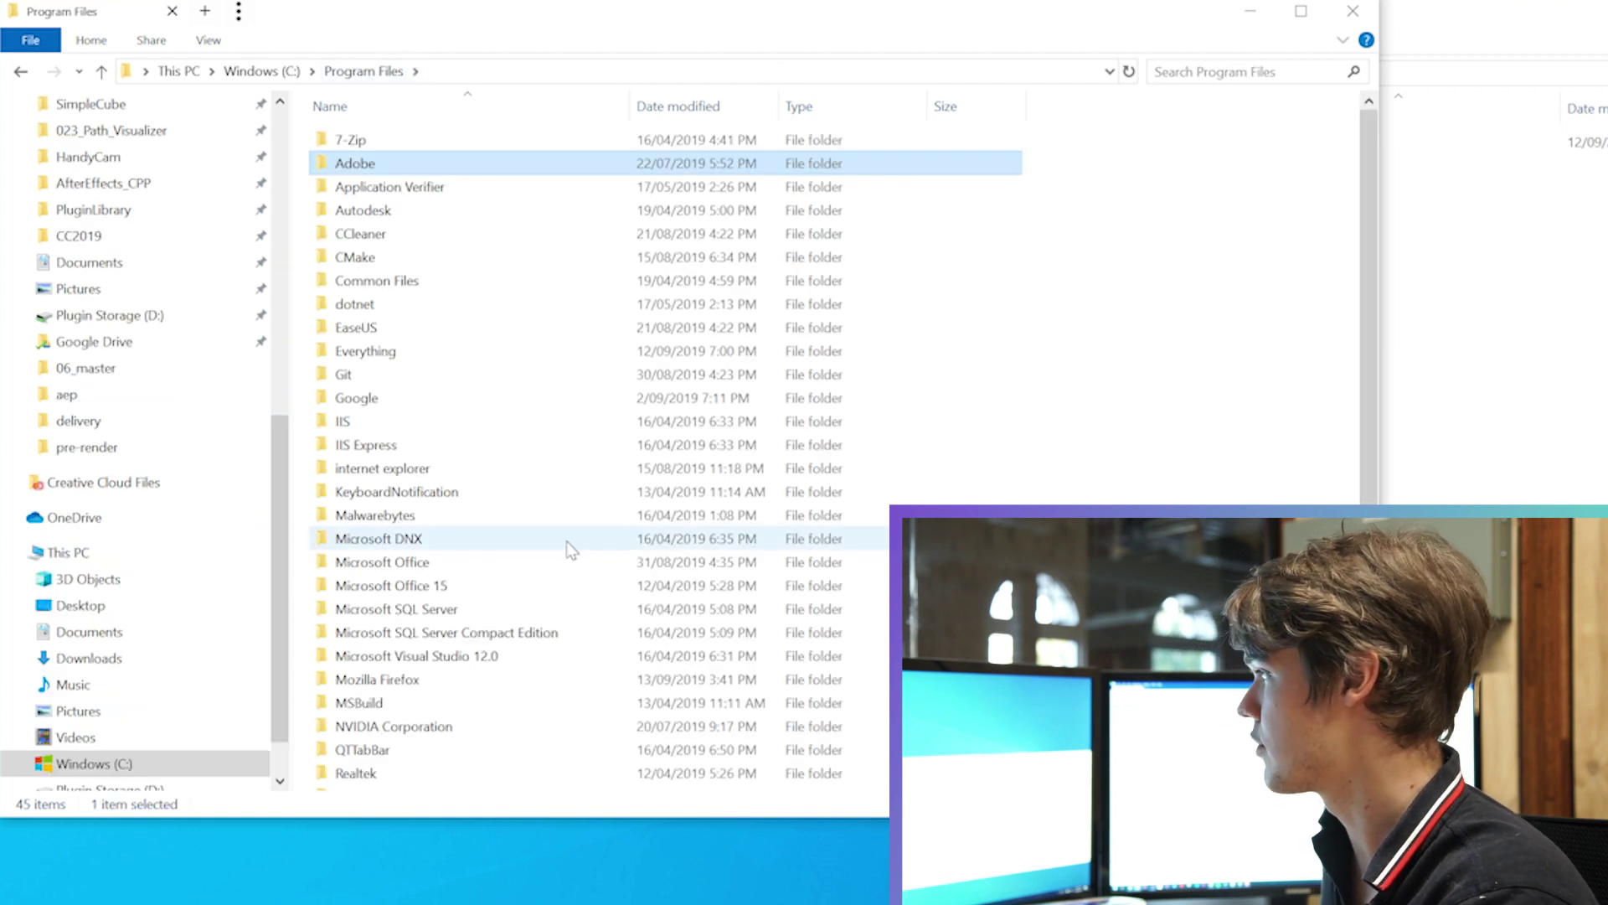
double_click(348, 167)
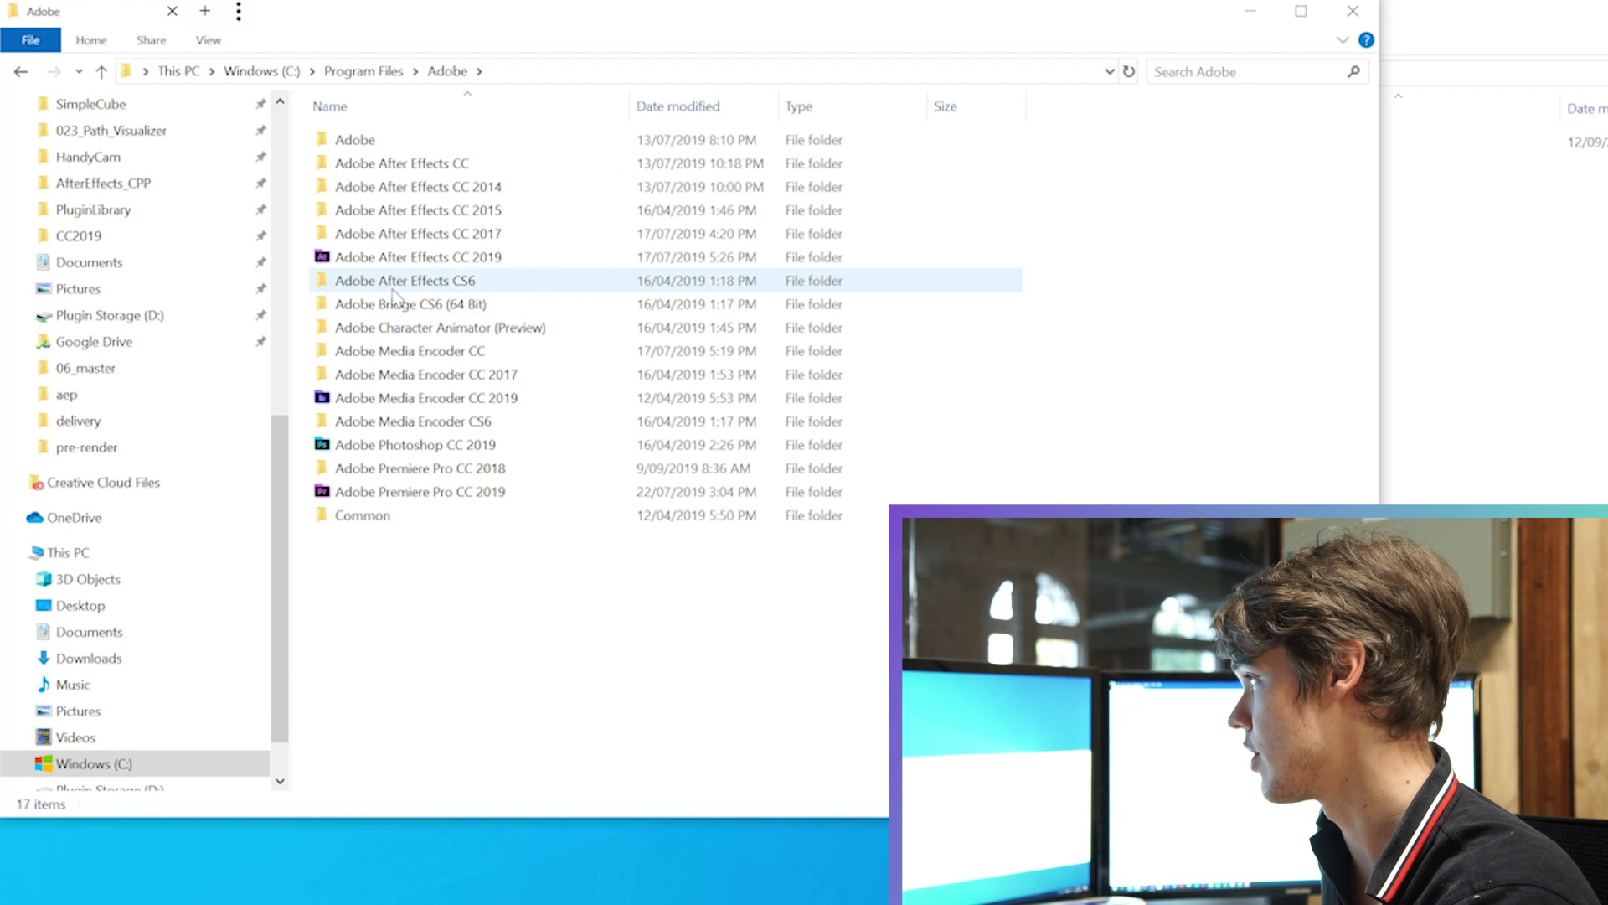
left_click_drag(434, 578, 455, 158)
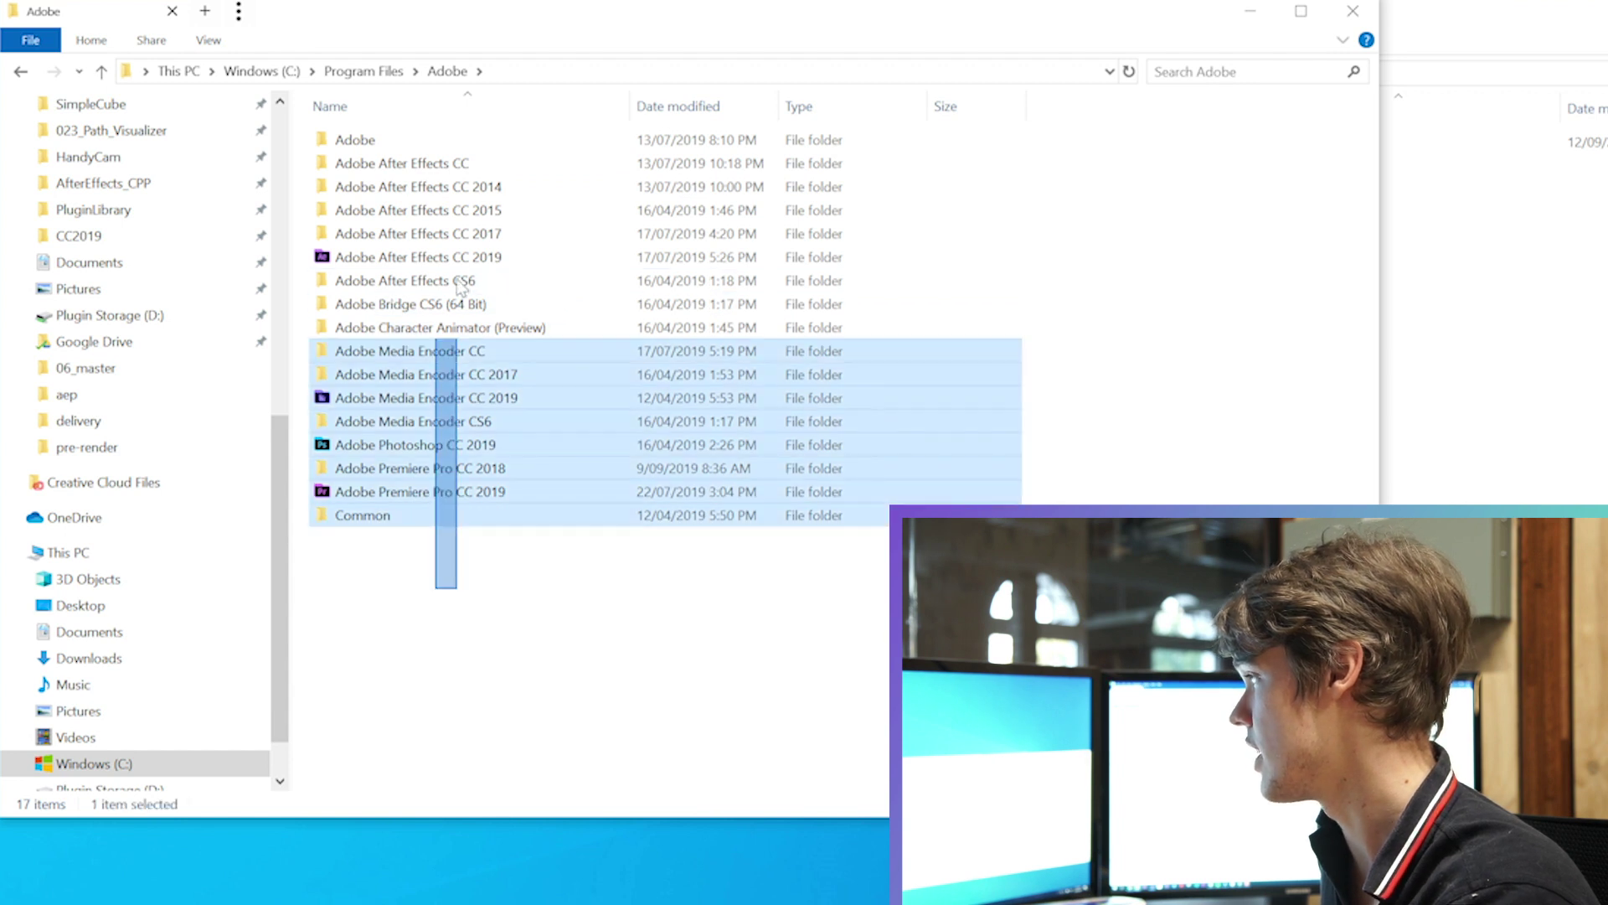
left_click(474, 581)
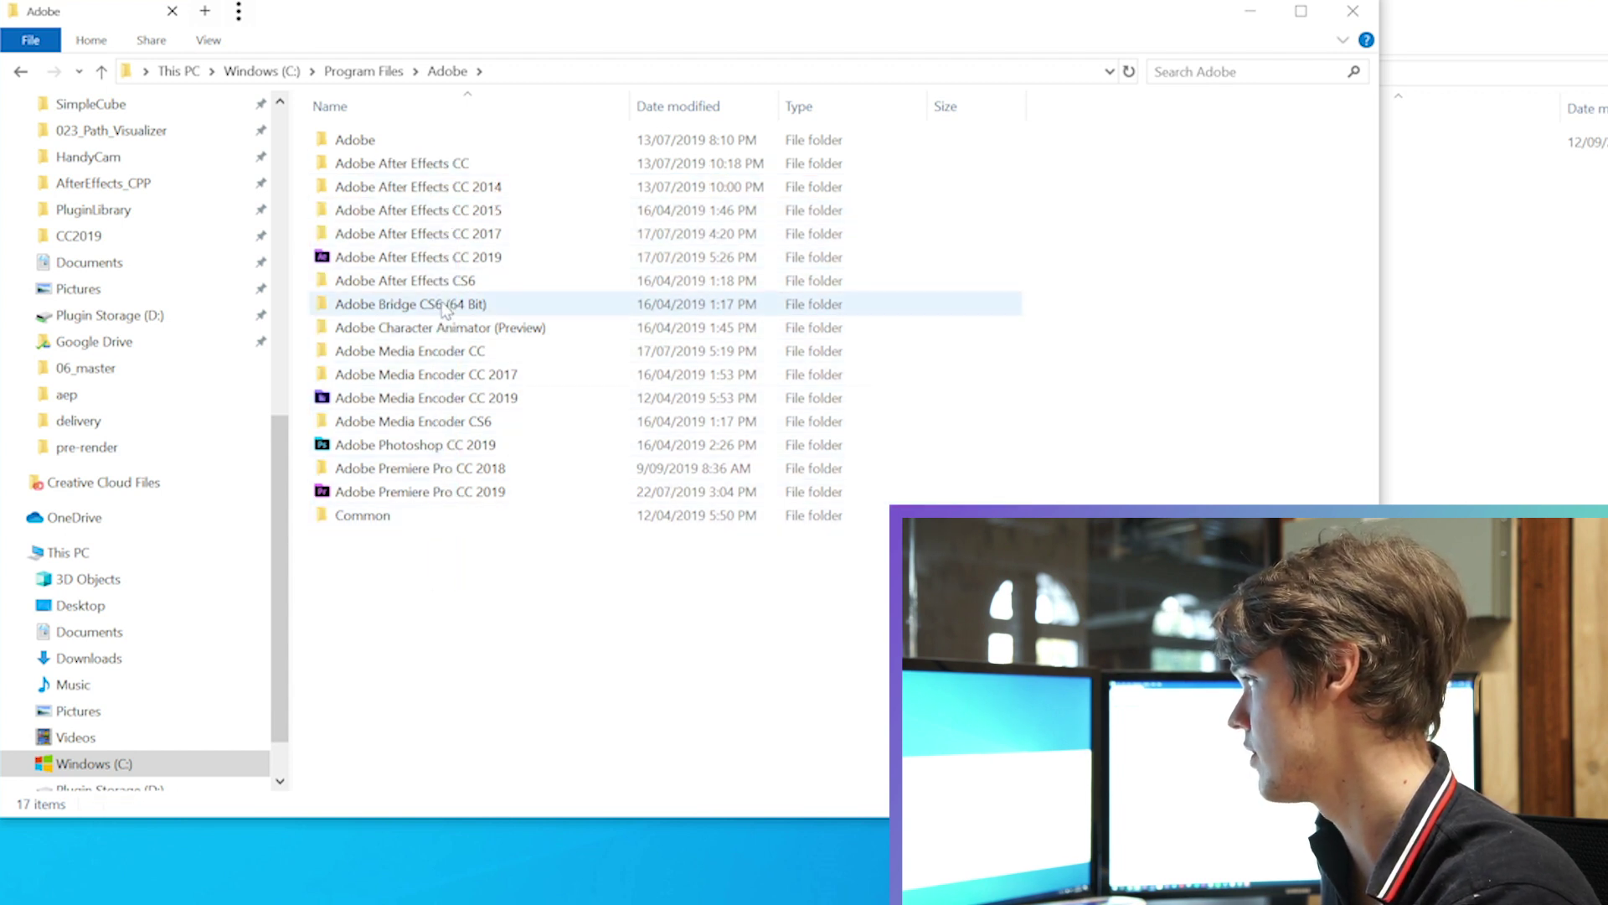
double_click(416, 262)
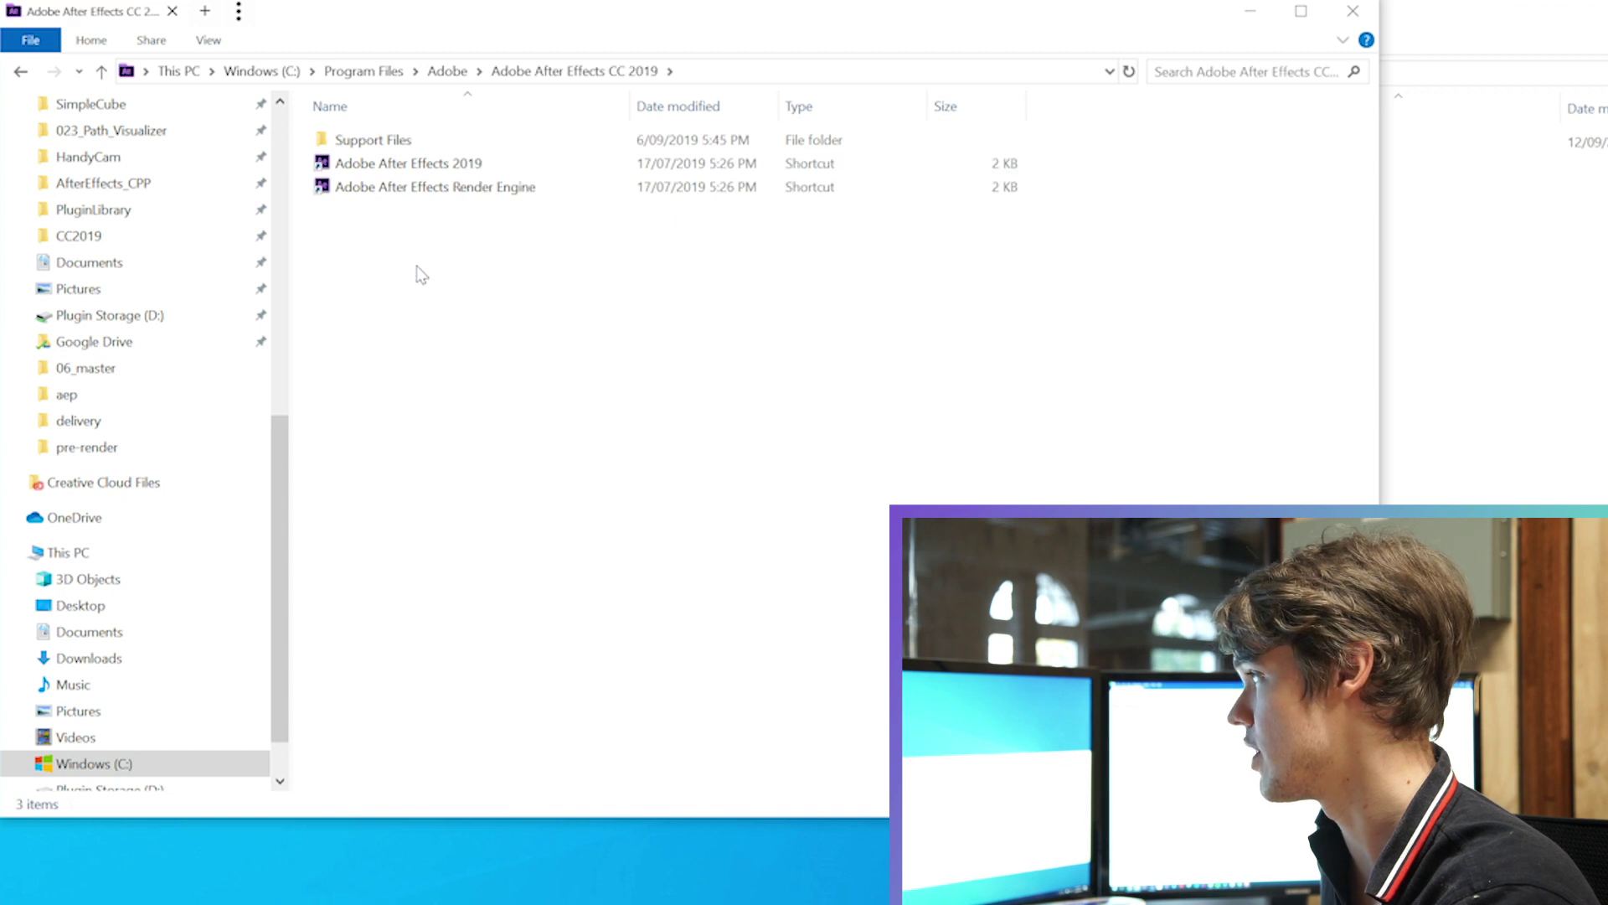
double_click(377, 139)
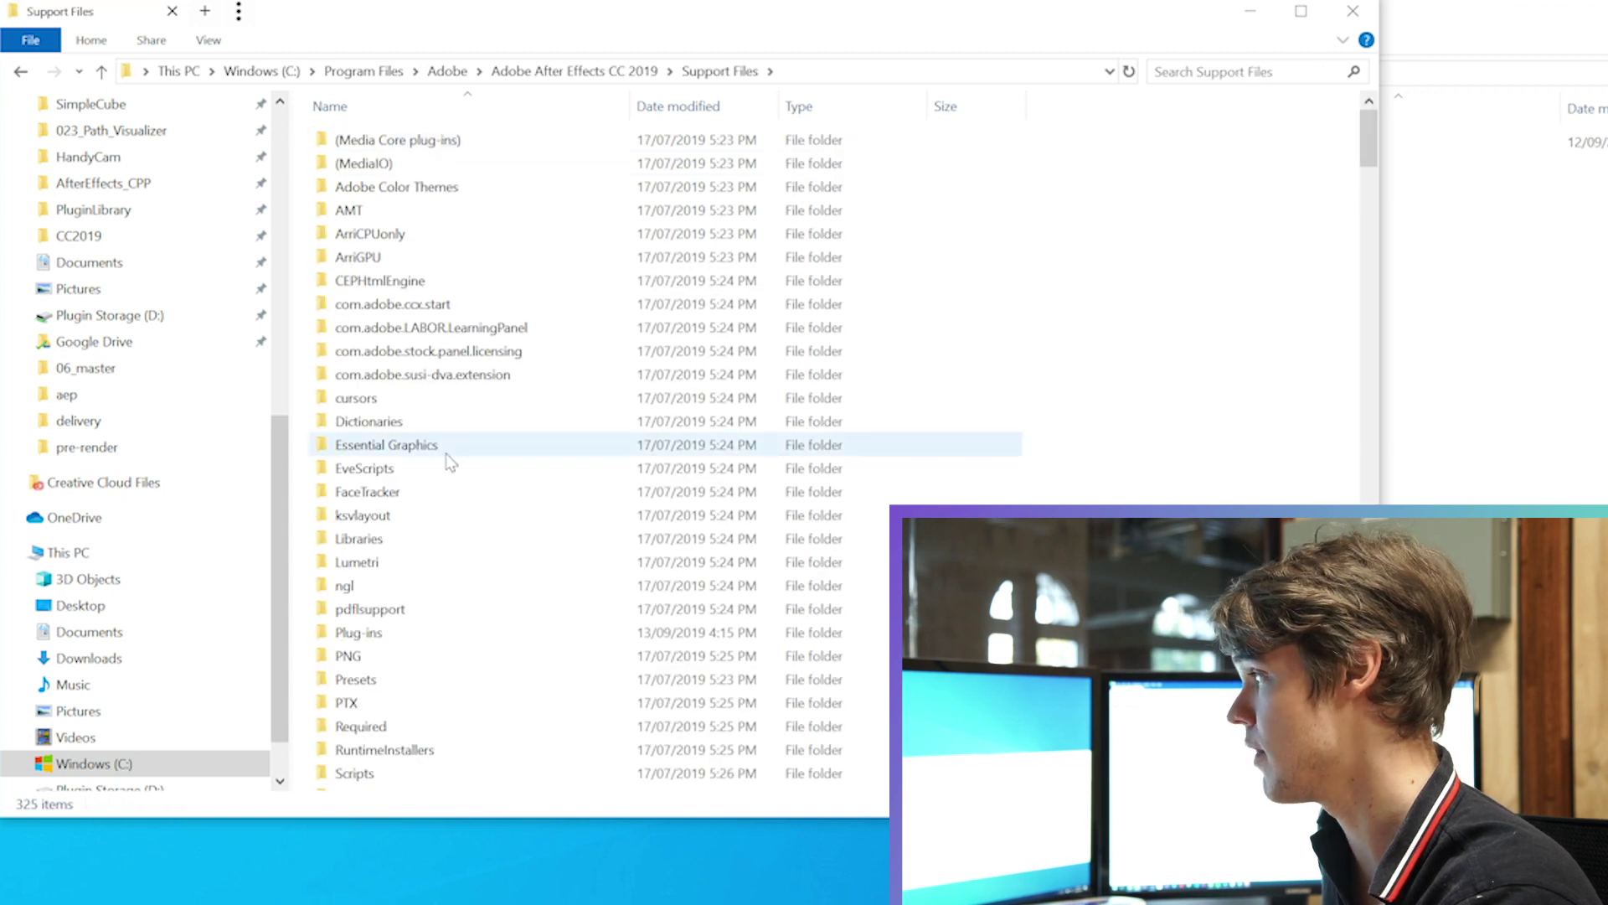
scroll(413, 574, "down", 1)
scroll(391, 522, "down", 1)
double_click(403, 503)
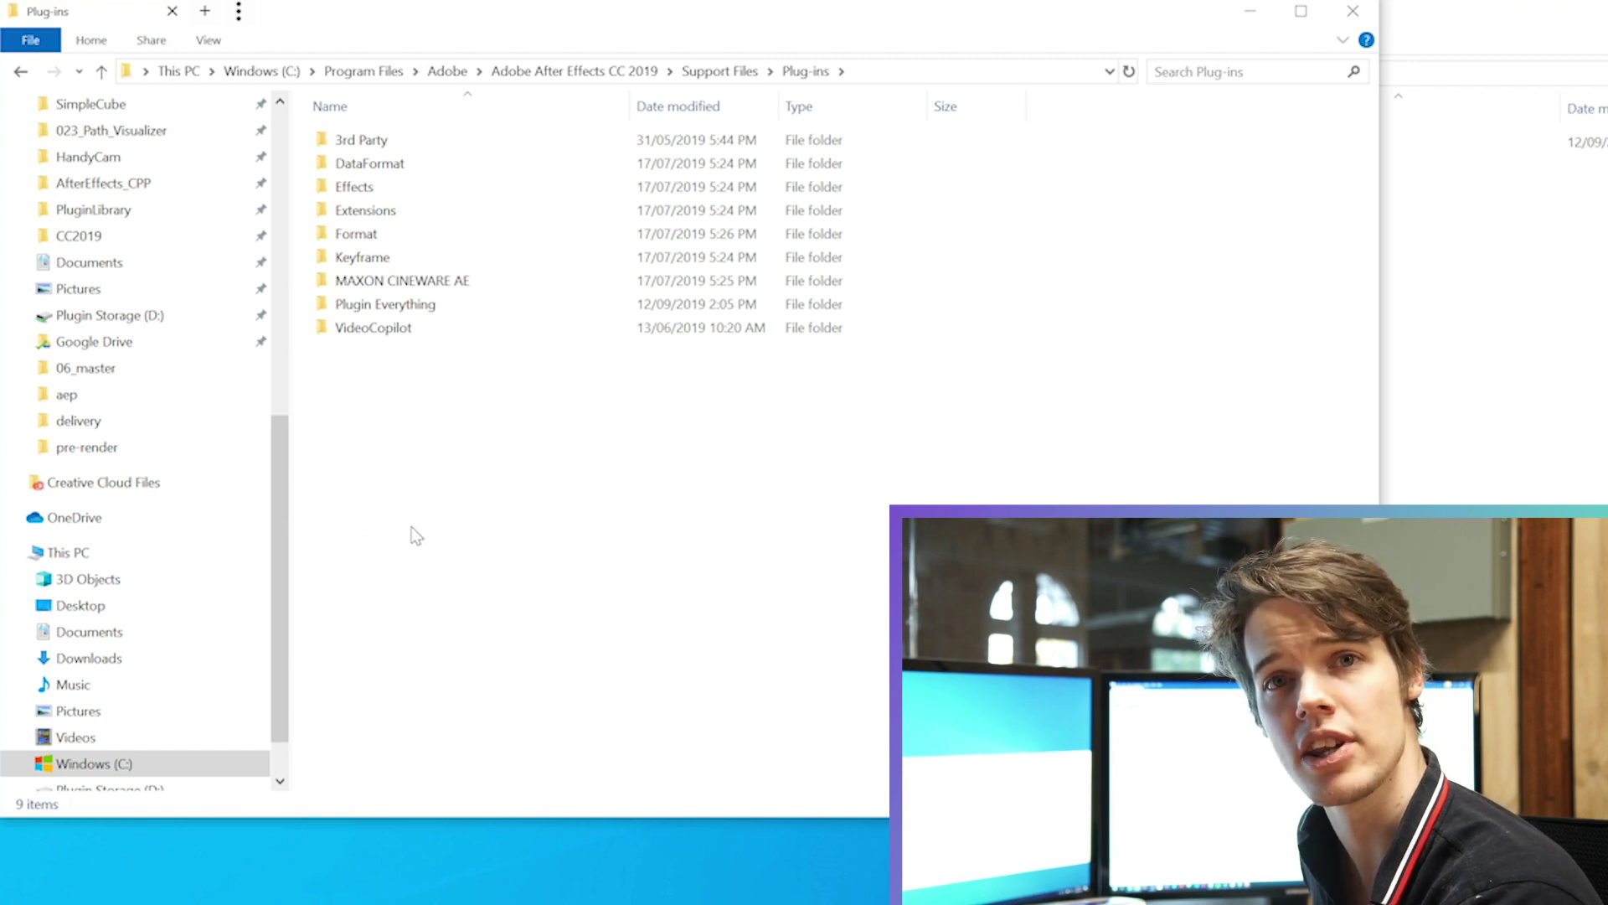
- Move Cracked Plugin.aex from the desktop plugin folder into Plug-ins, approving the protected-folder prompt
key("alt+Tab")
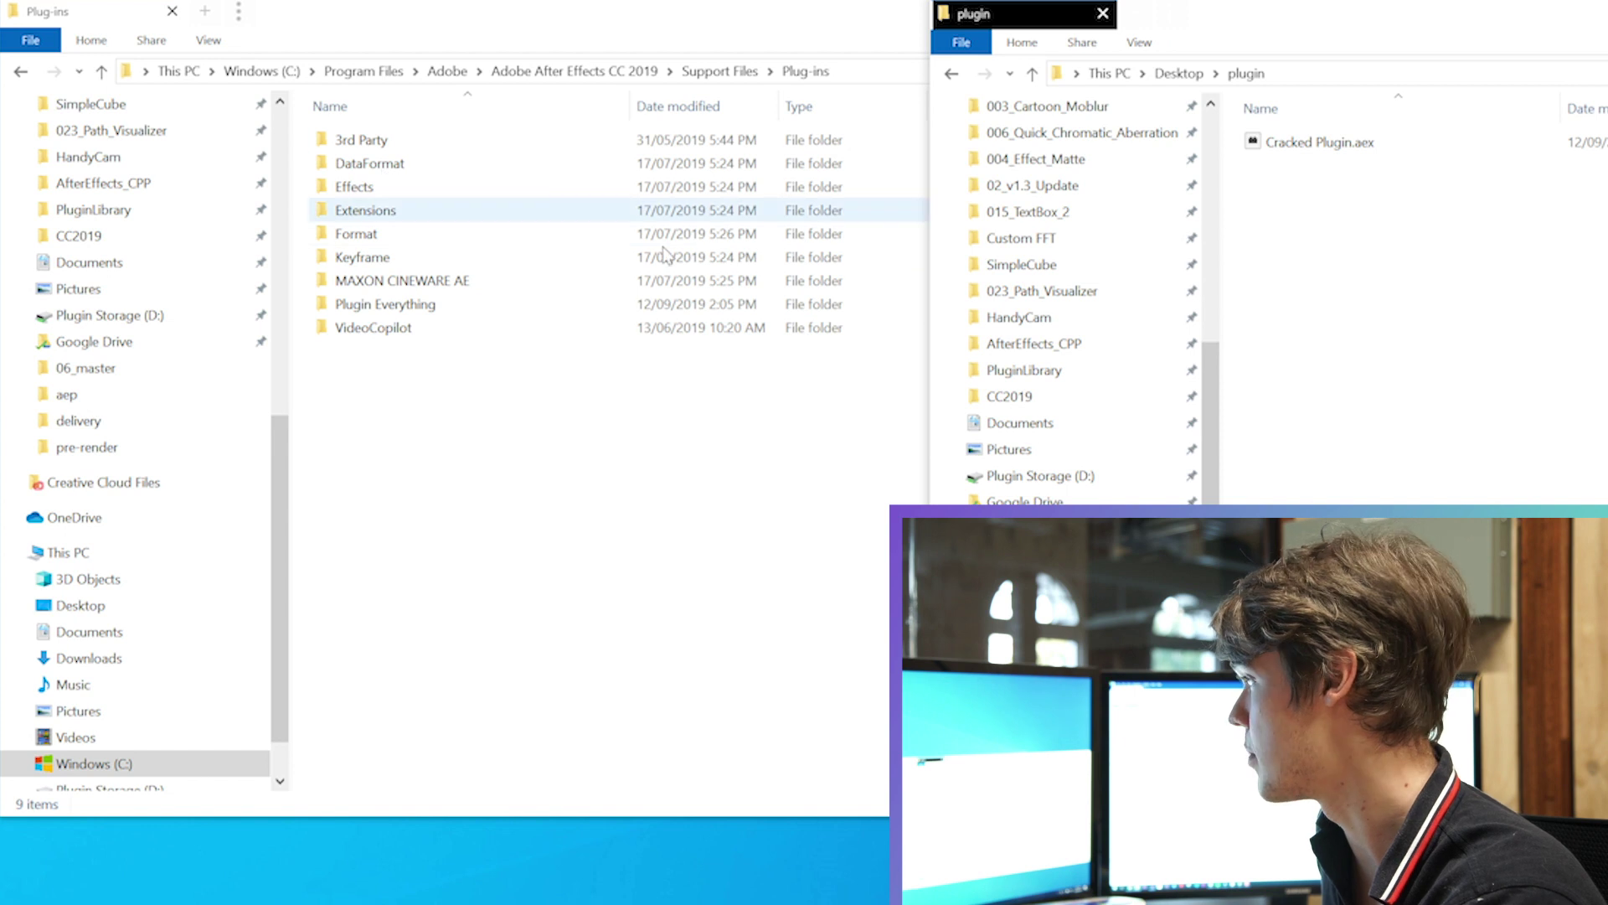
left_click(530, 474)
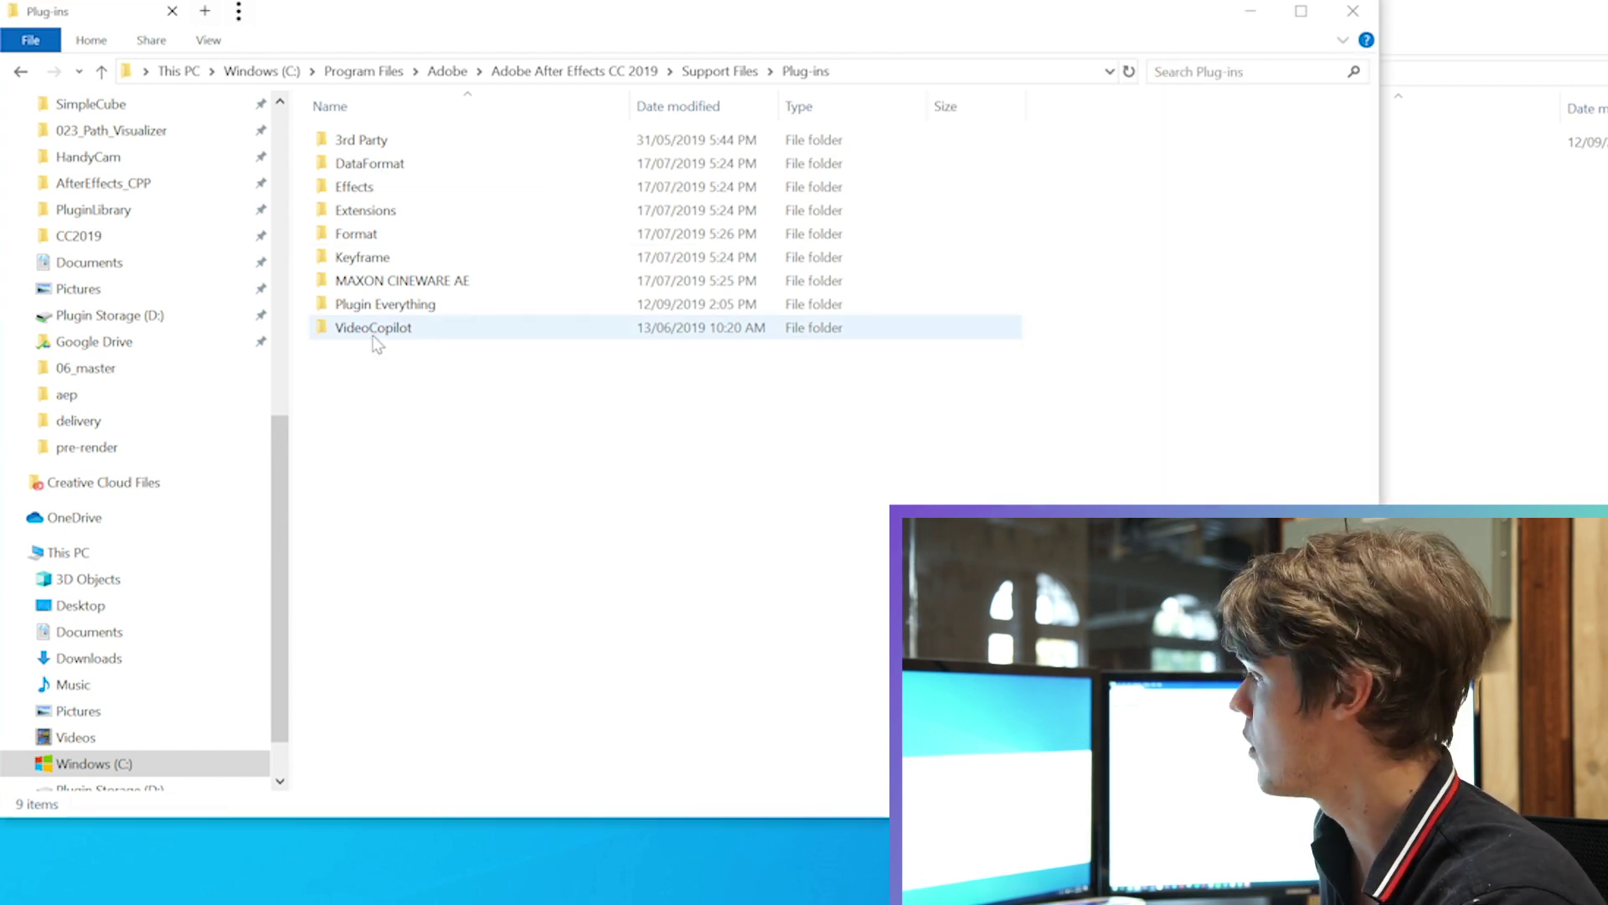
key("alt+Tab")
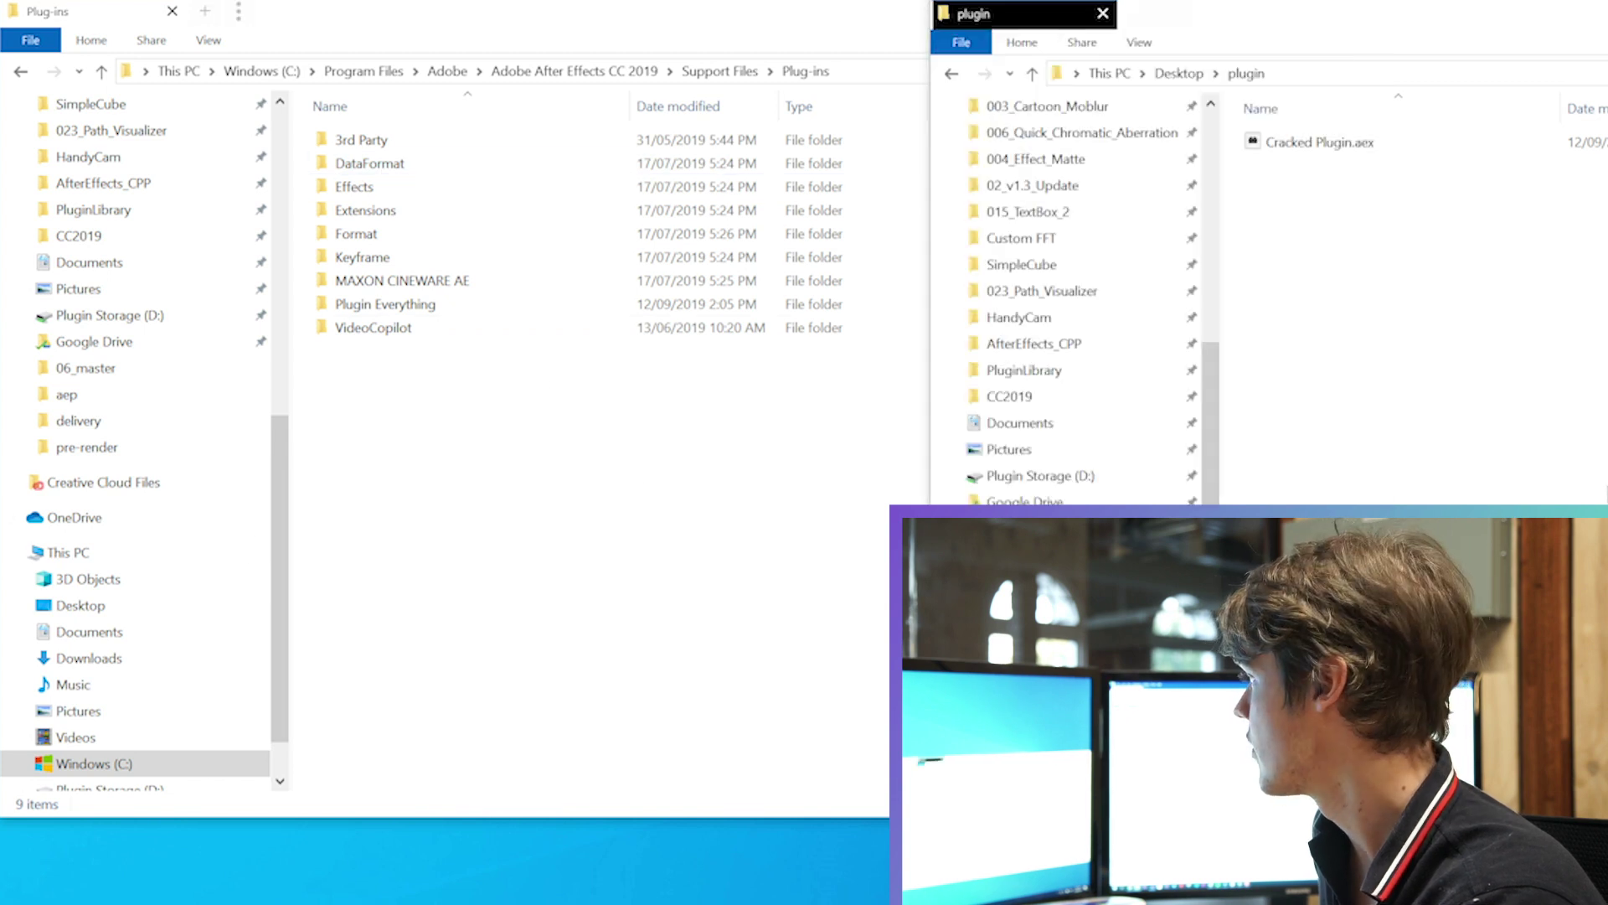
left_click(1320, 150)
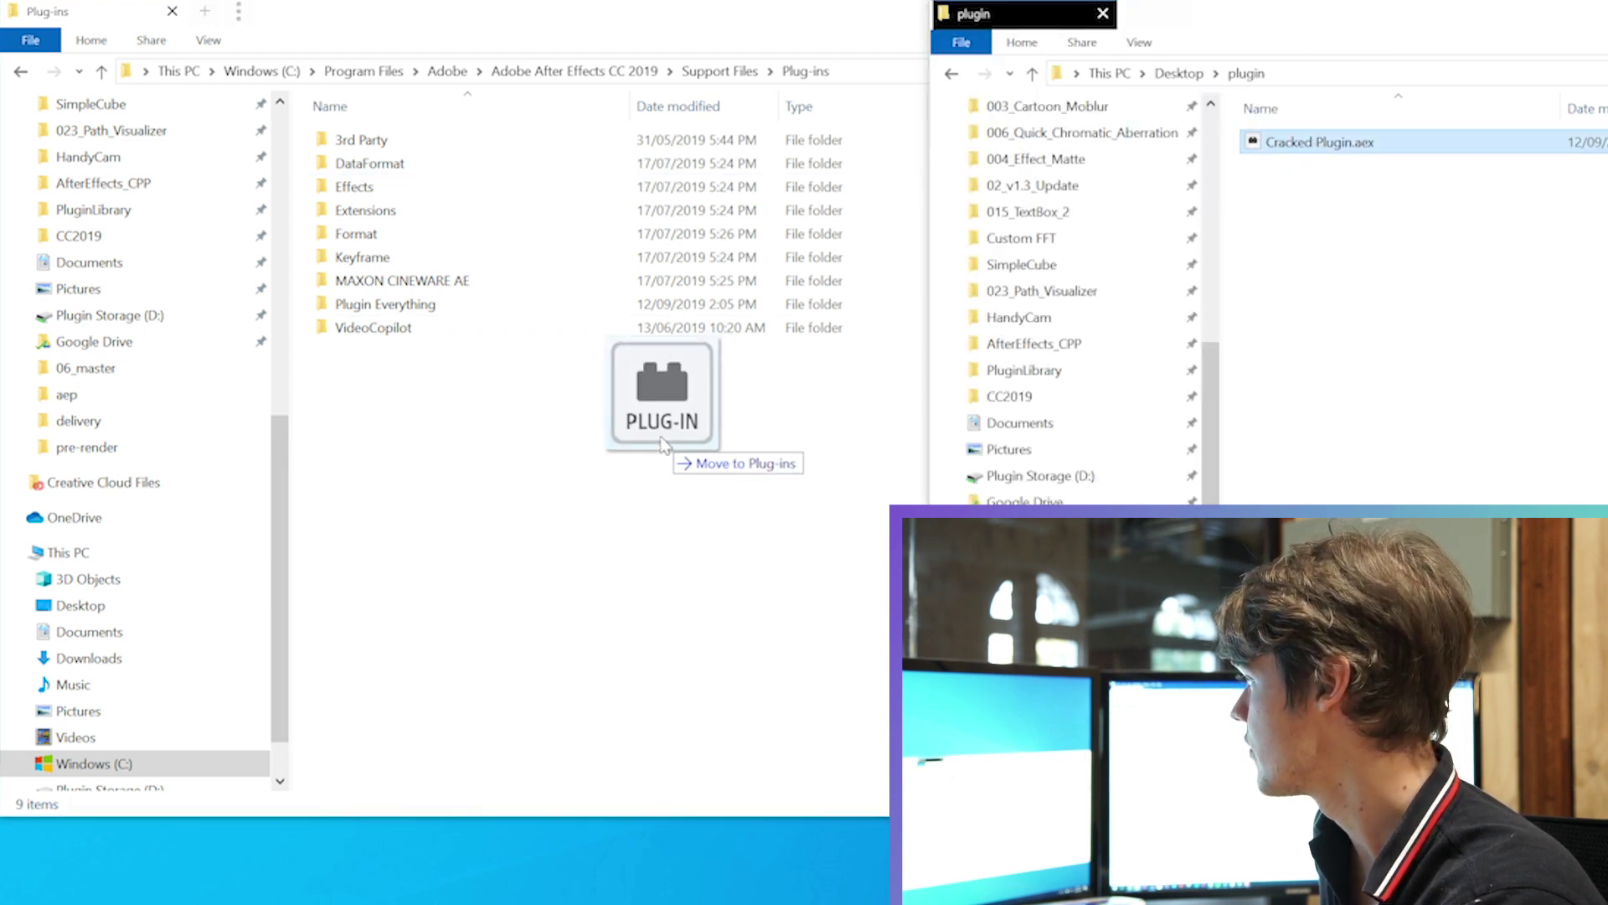
left_click_drag(1304, 156, 695, 500)
left_click(804, 165)
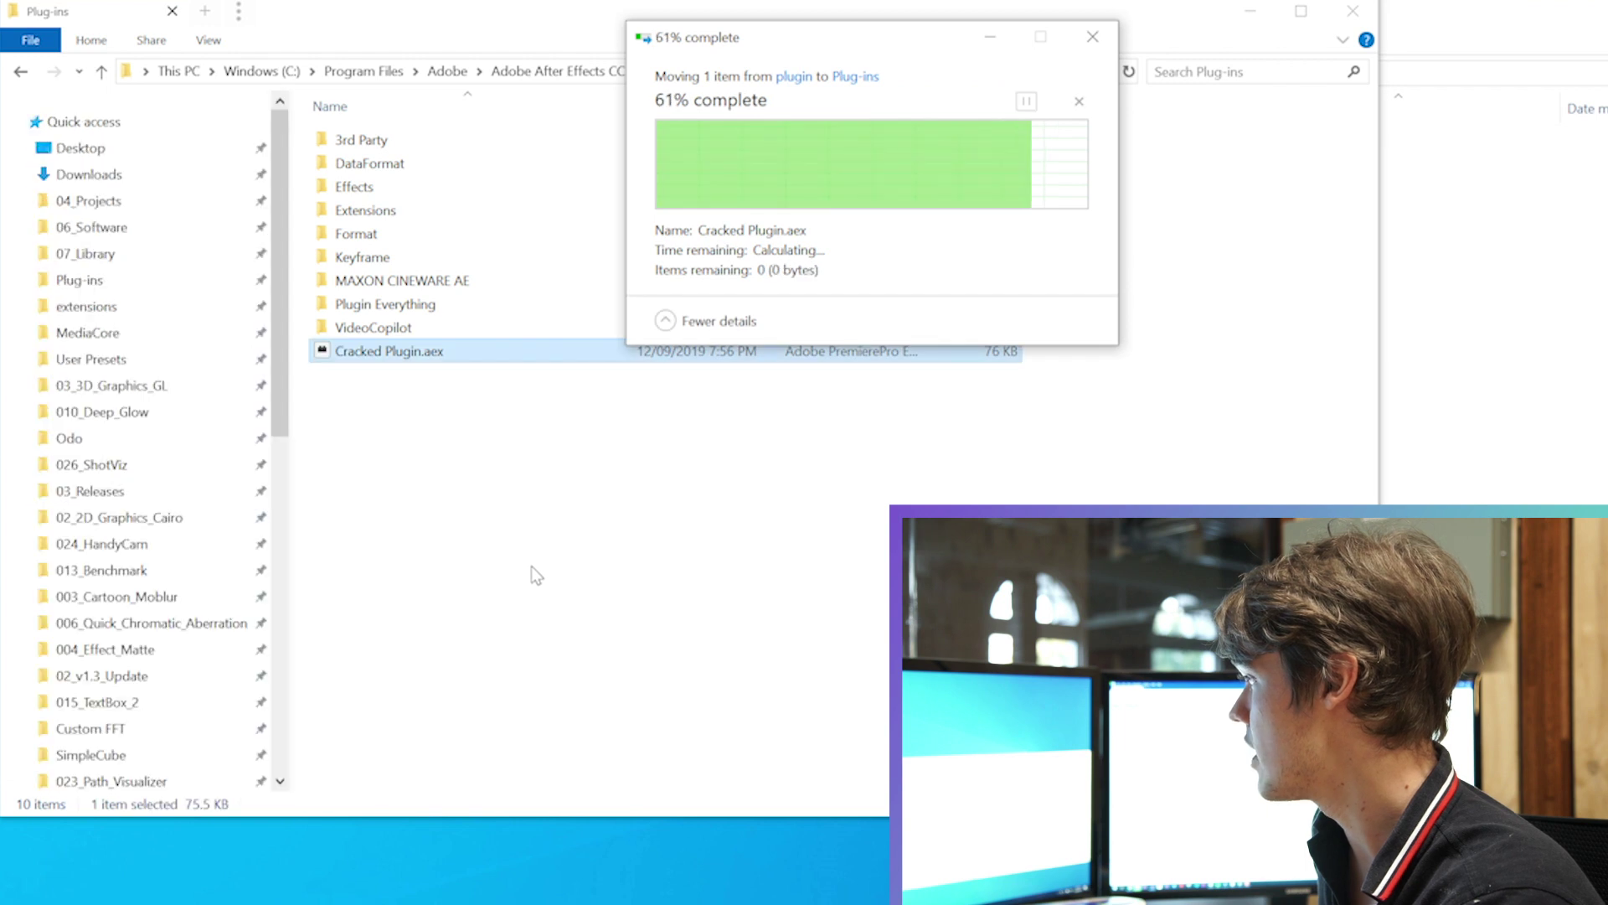
left_click(441, 464)
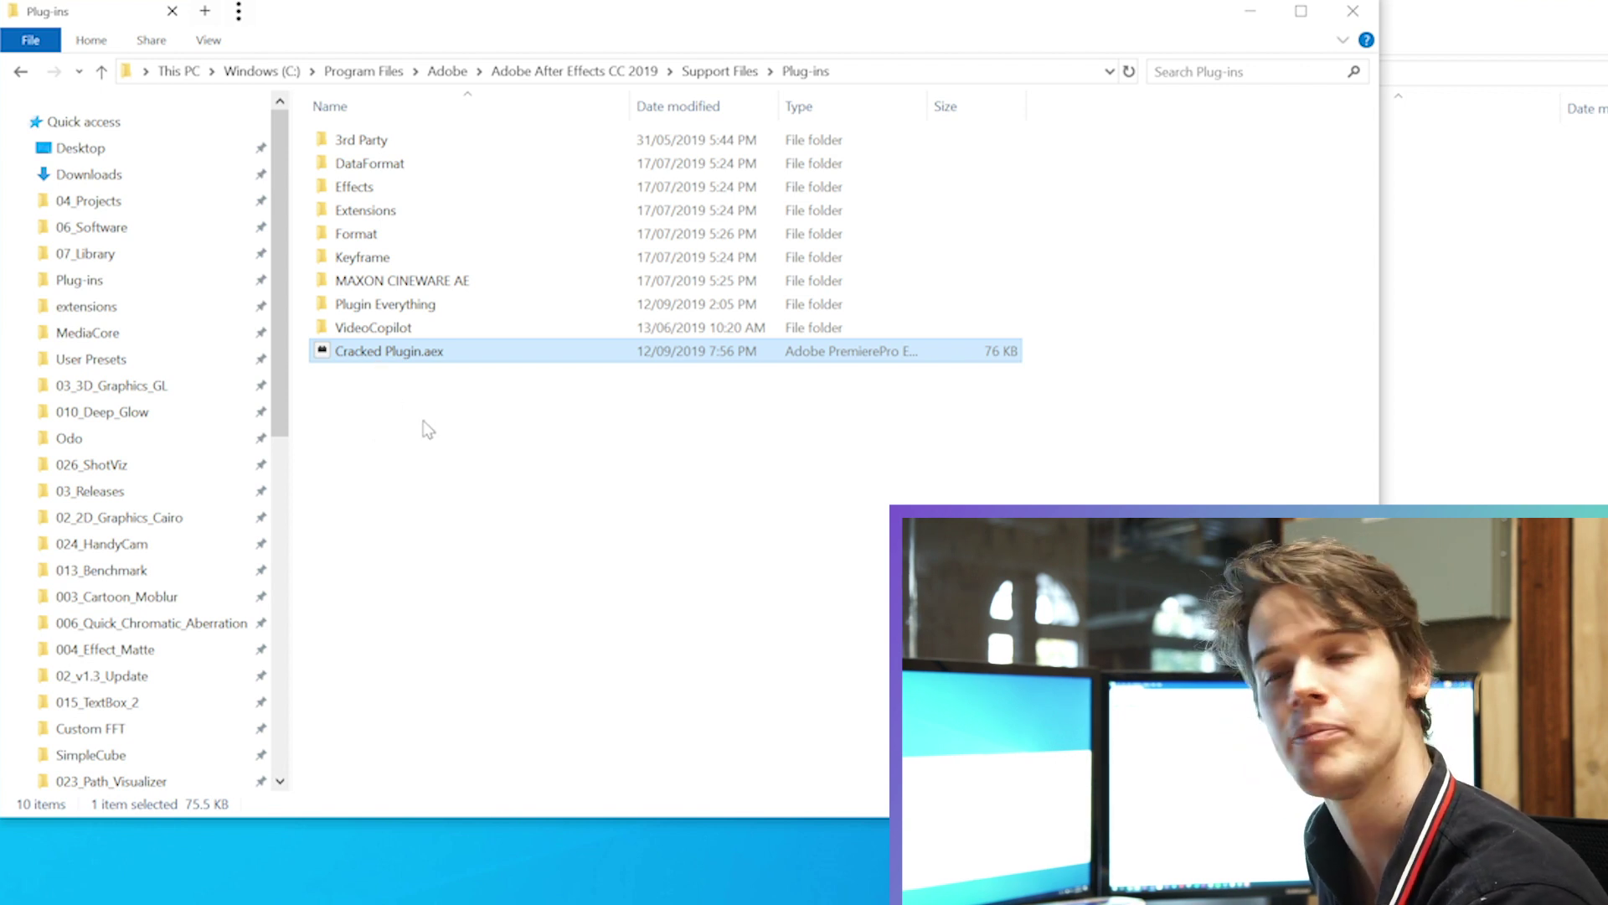
left_click(448, 498)
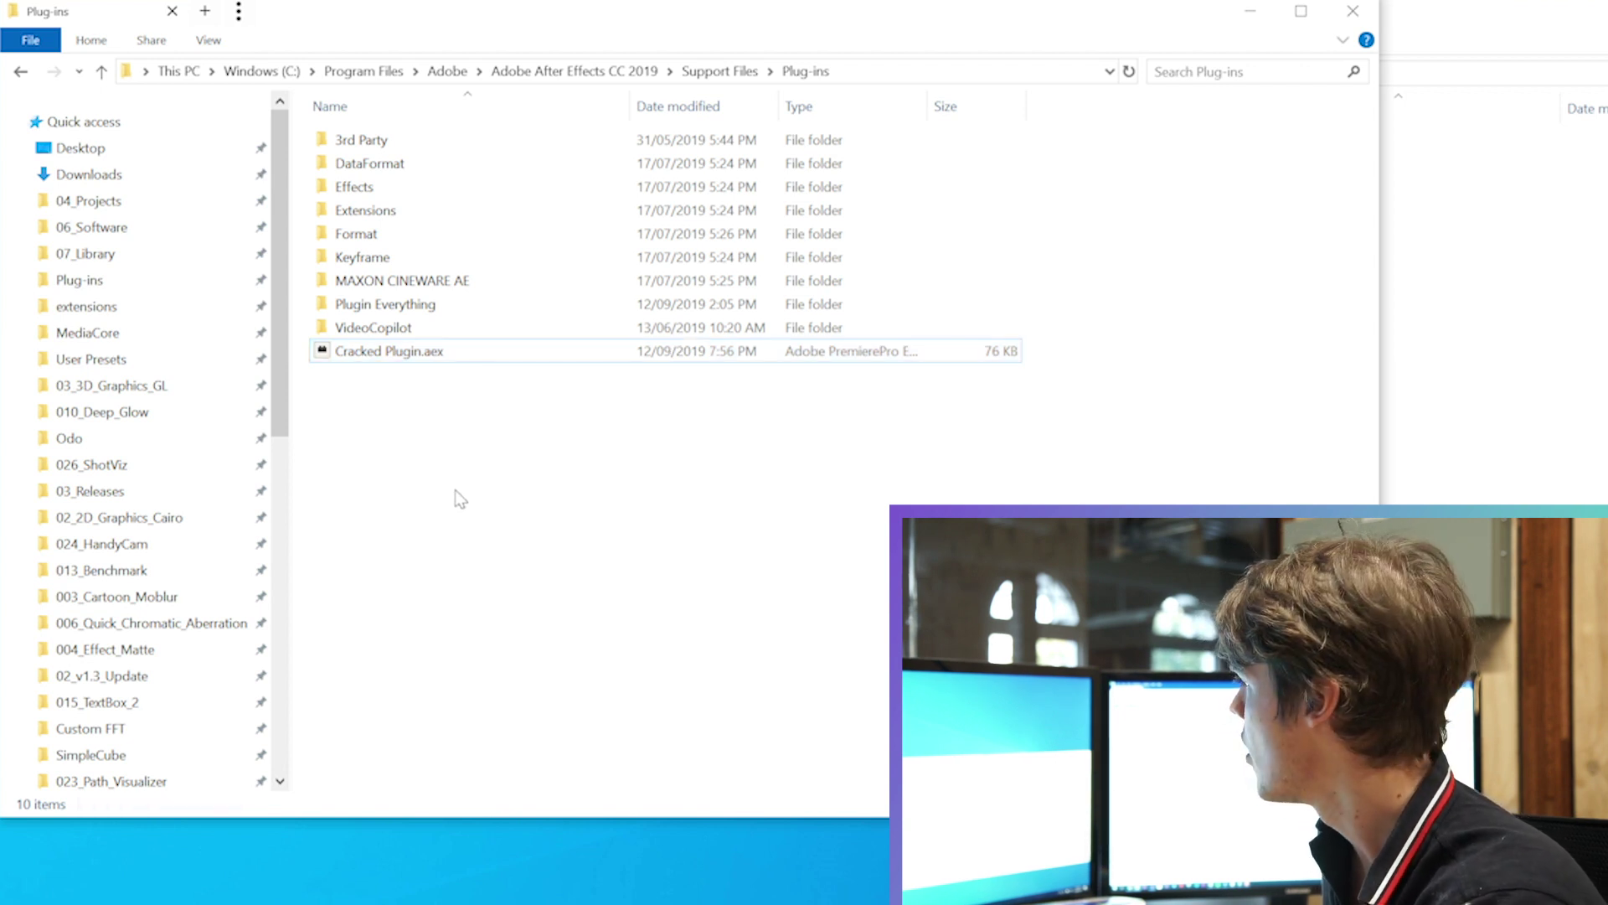
- Open MediaCore from Quick access, check its Common Plug-ins 7.0 parents, and snap it left
left_click(149, 337)
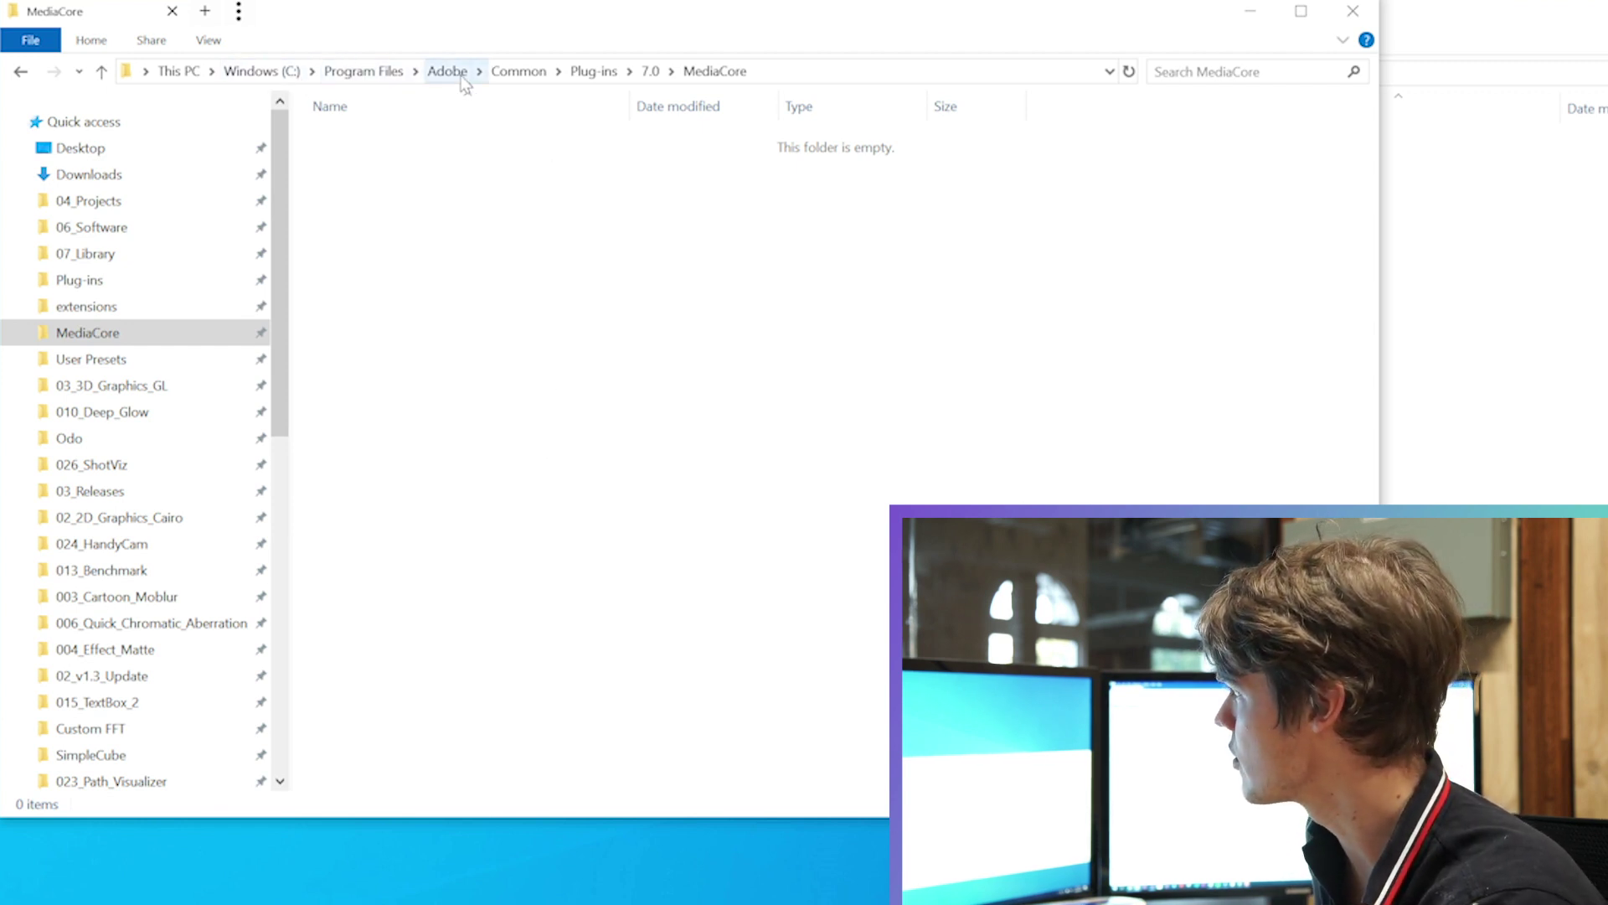
left_click(651, 71)
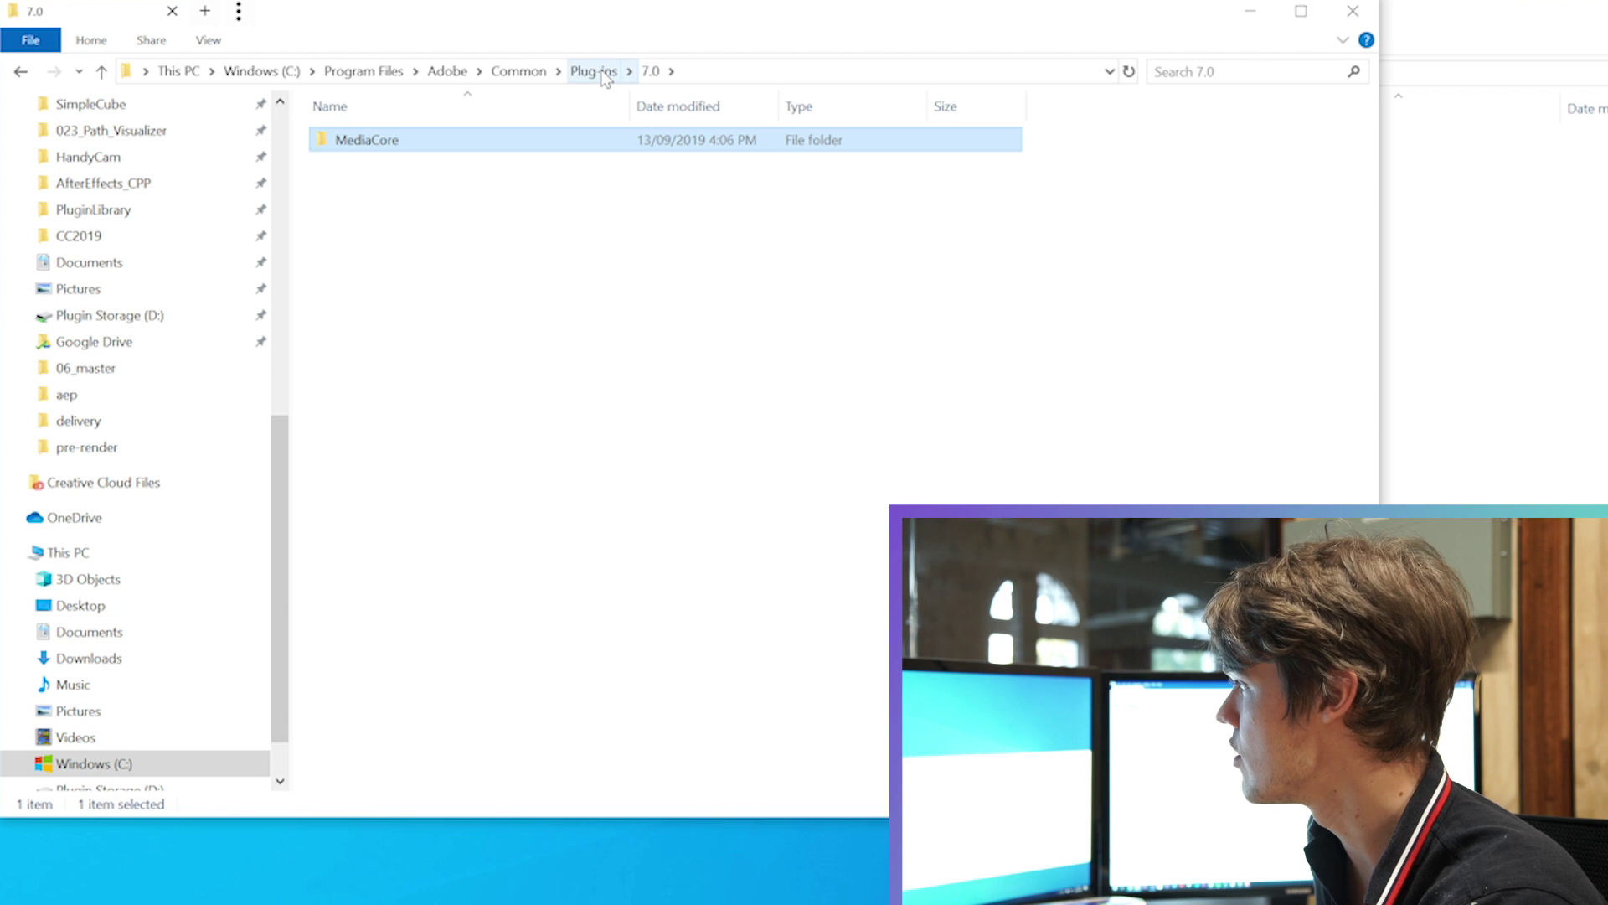
left_click(593, 70)
double_click(425, 146)
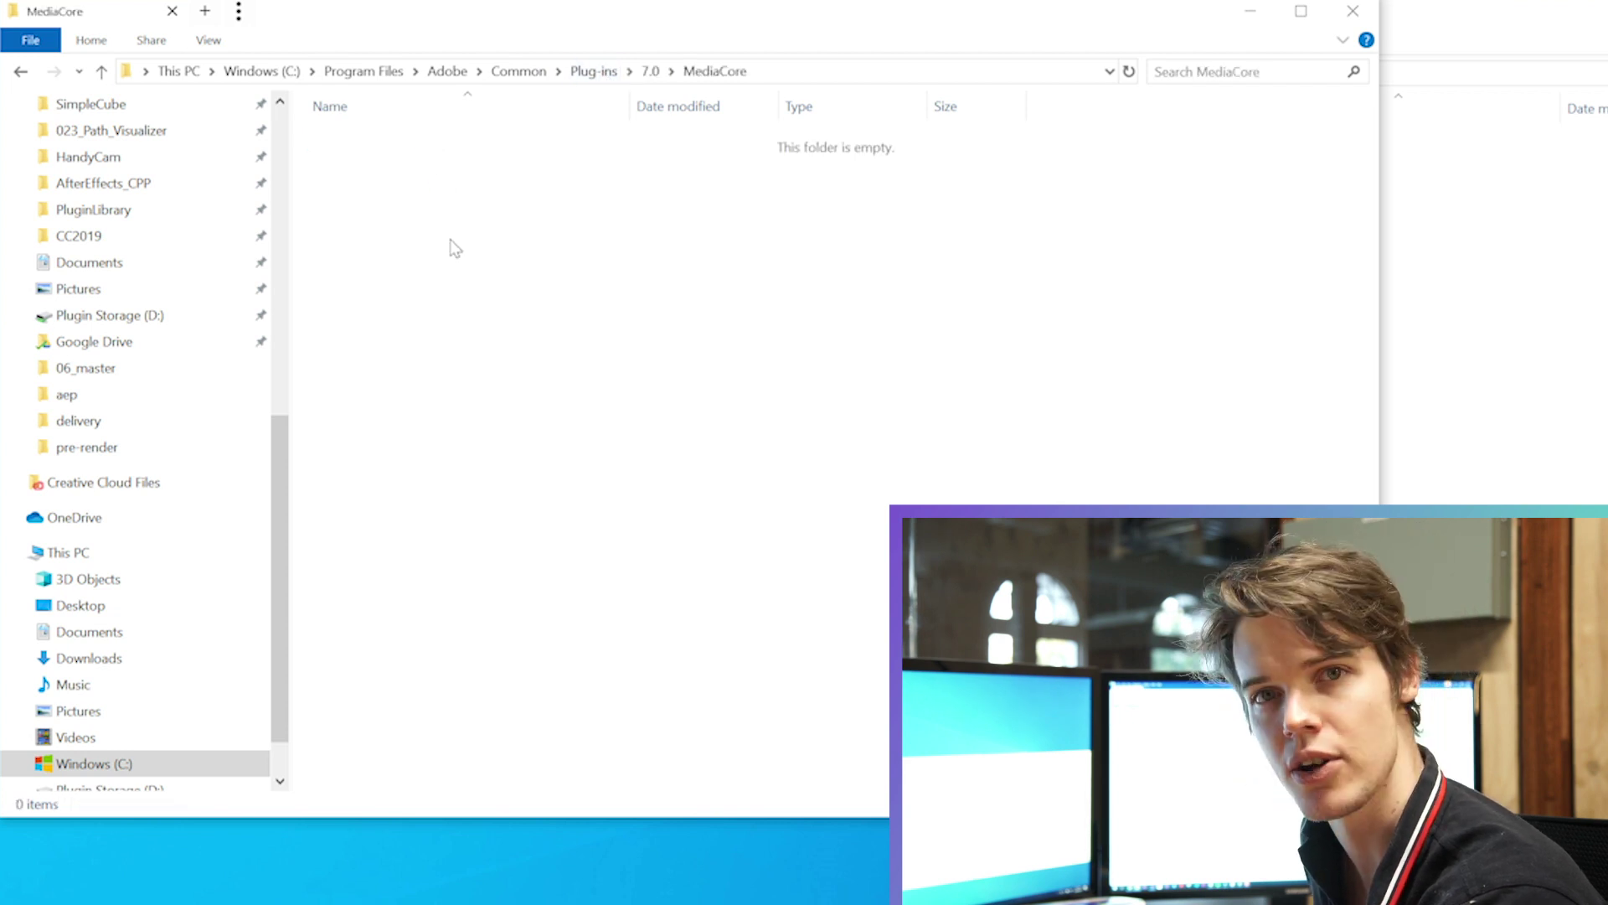
key("super+Left")
left_click(1157, 159)
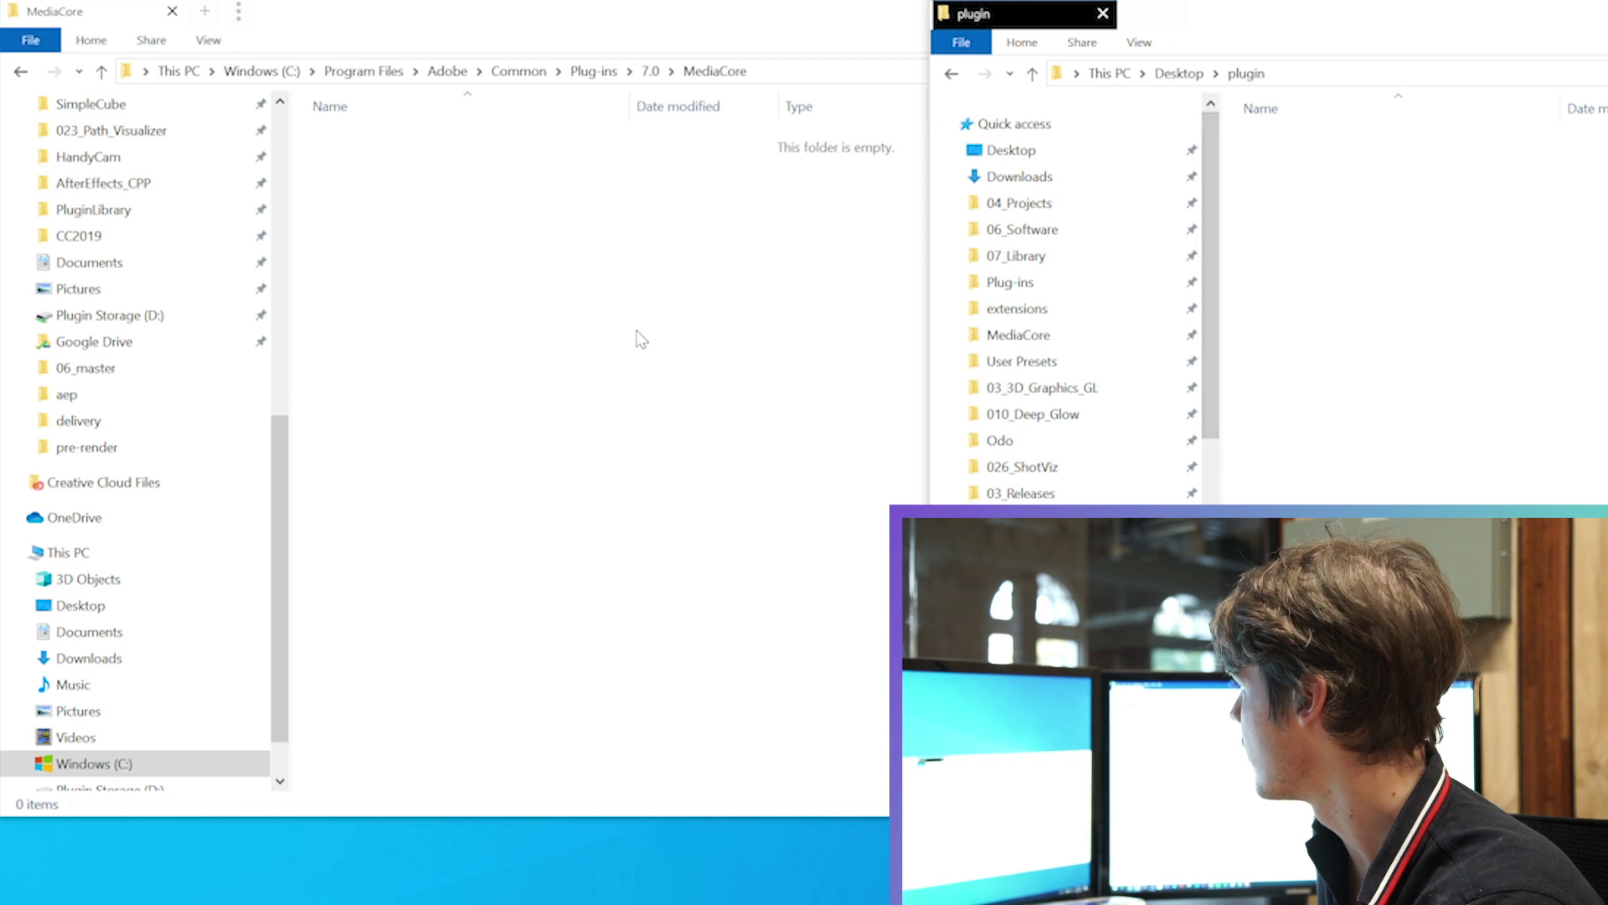
left_click(469, 269)
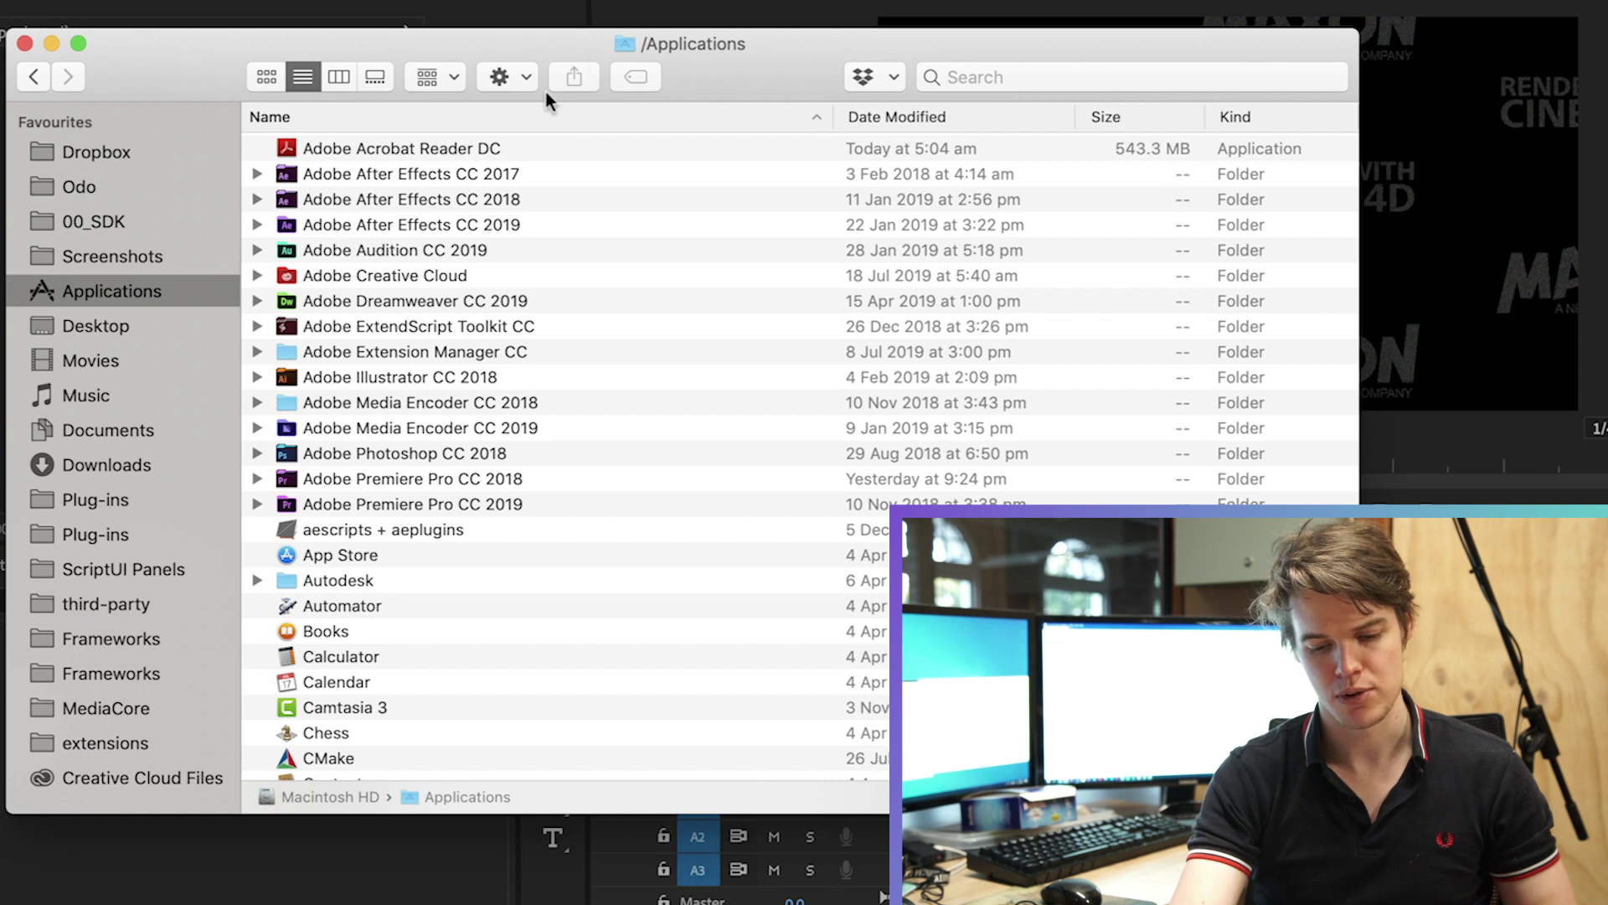
- Browse After Effects CC 2019's Plug-ins folder, then open MediaCore and check its full path
double_click(335, 229)
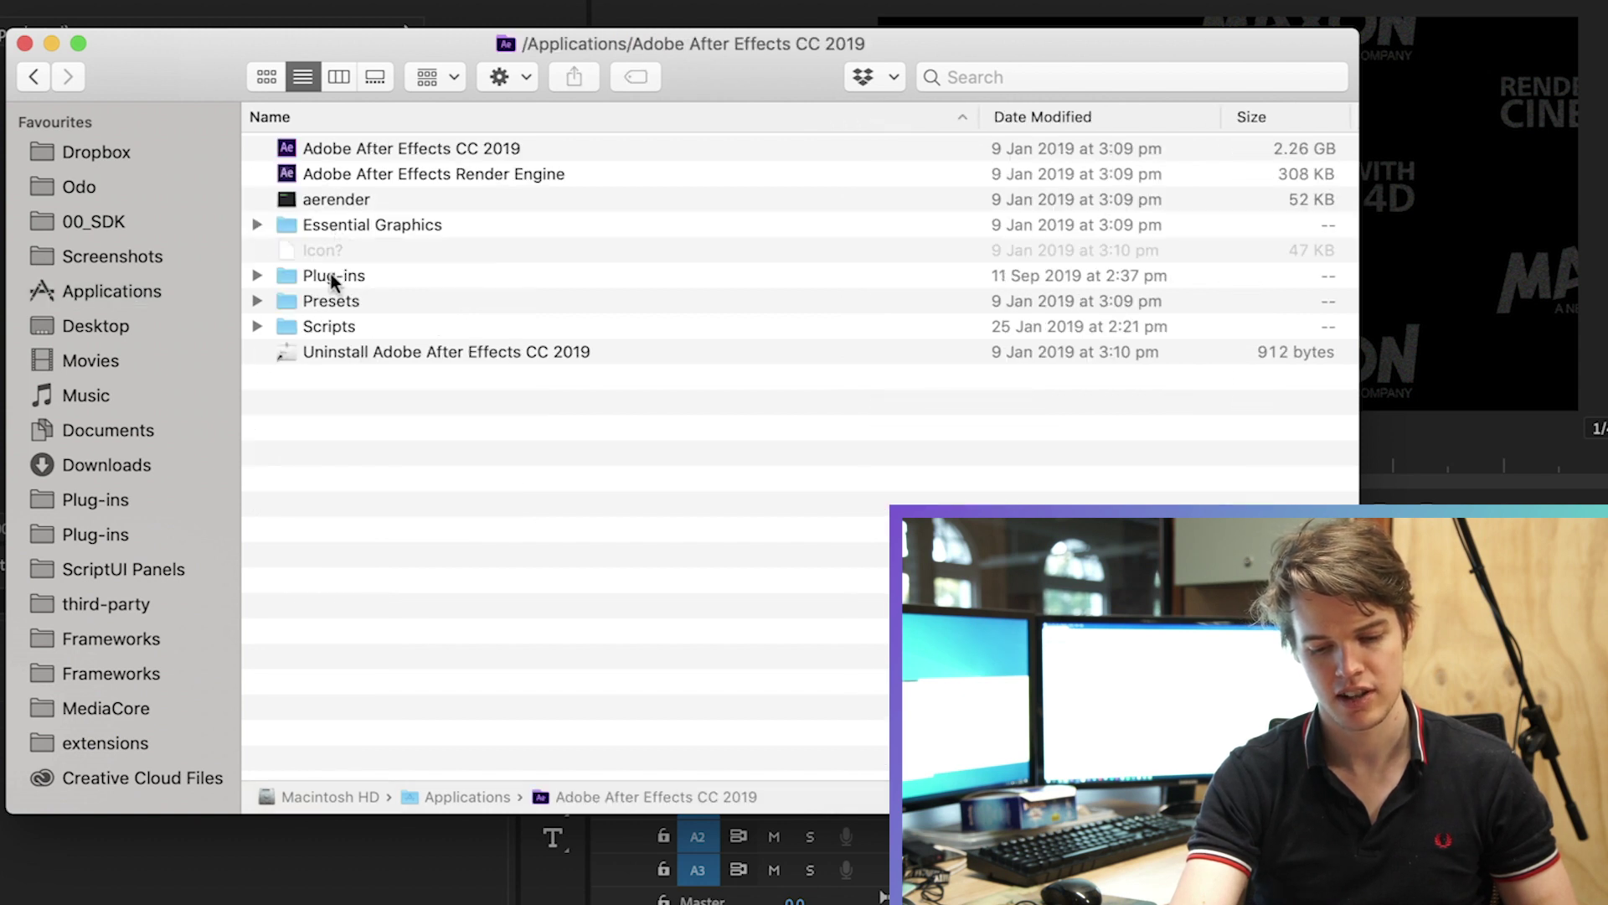
double_click(332, 276)
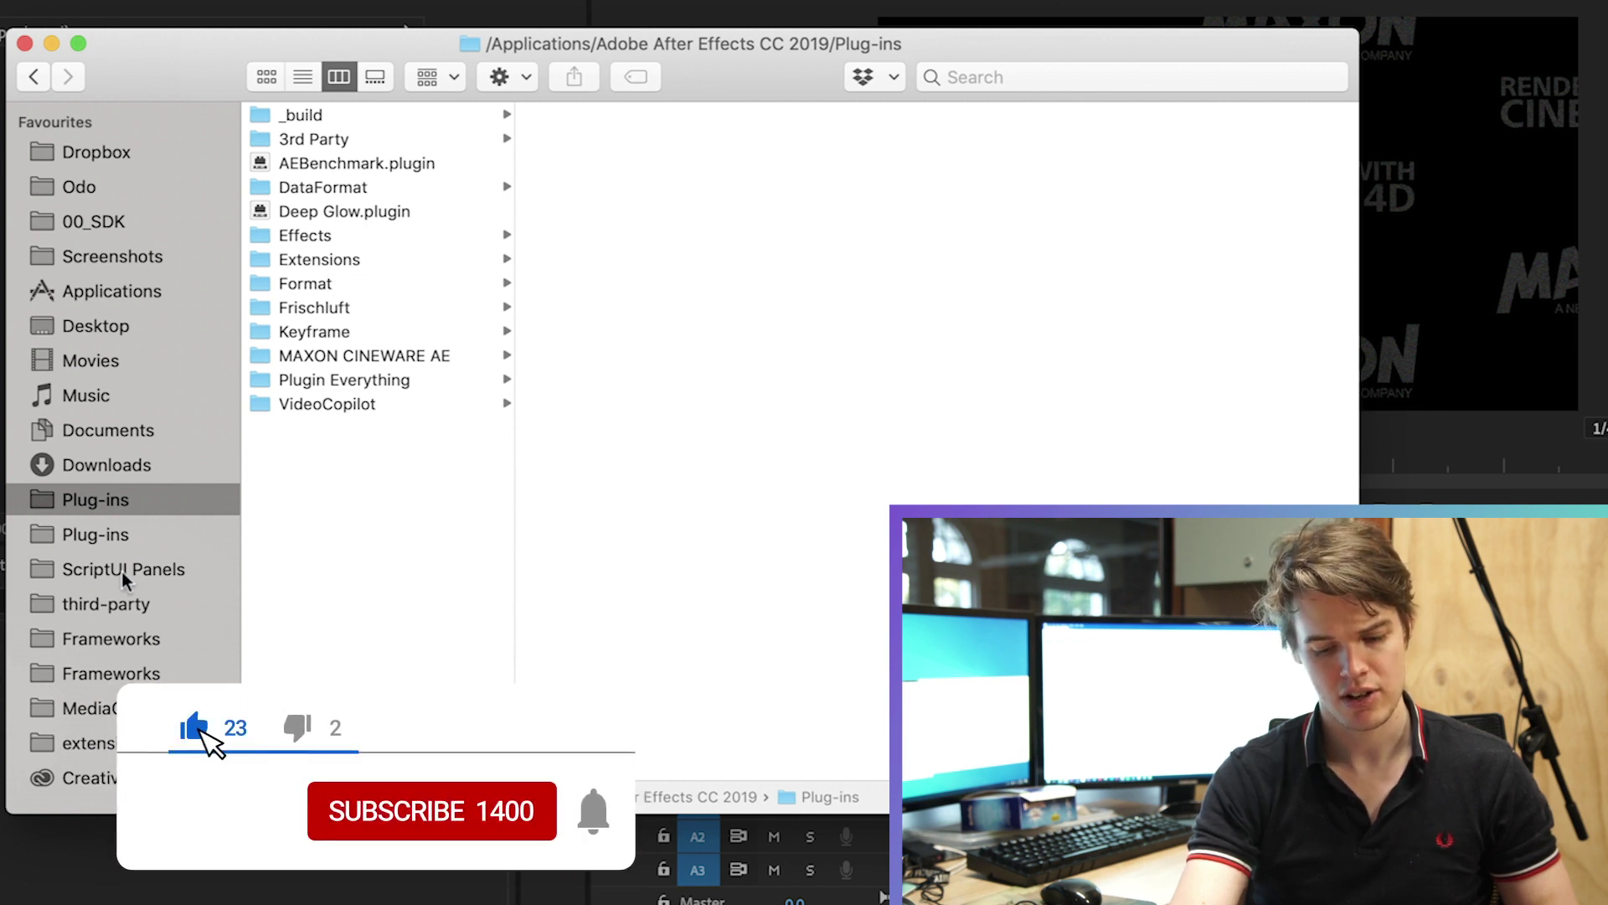
scroll(122, 572, "down", 3)
left_click(126, 629)
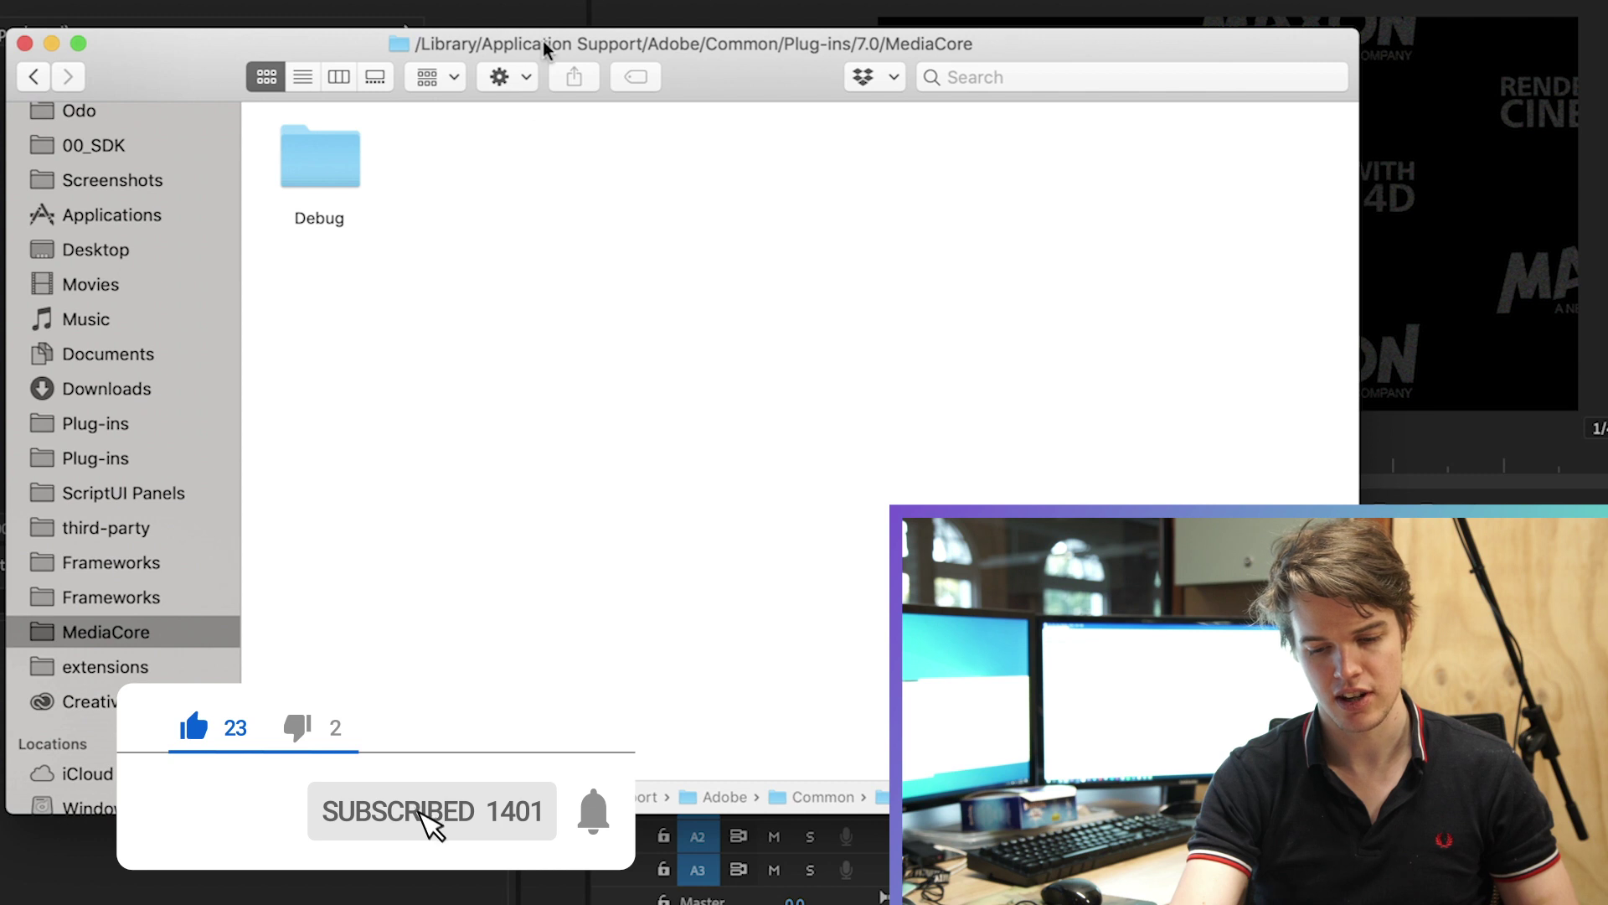
right_click(544, 43)
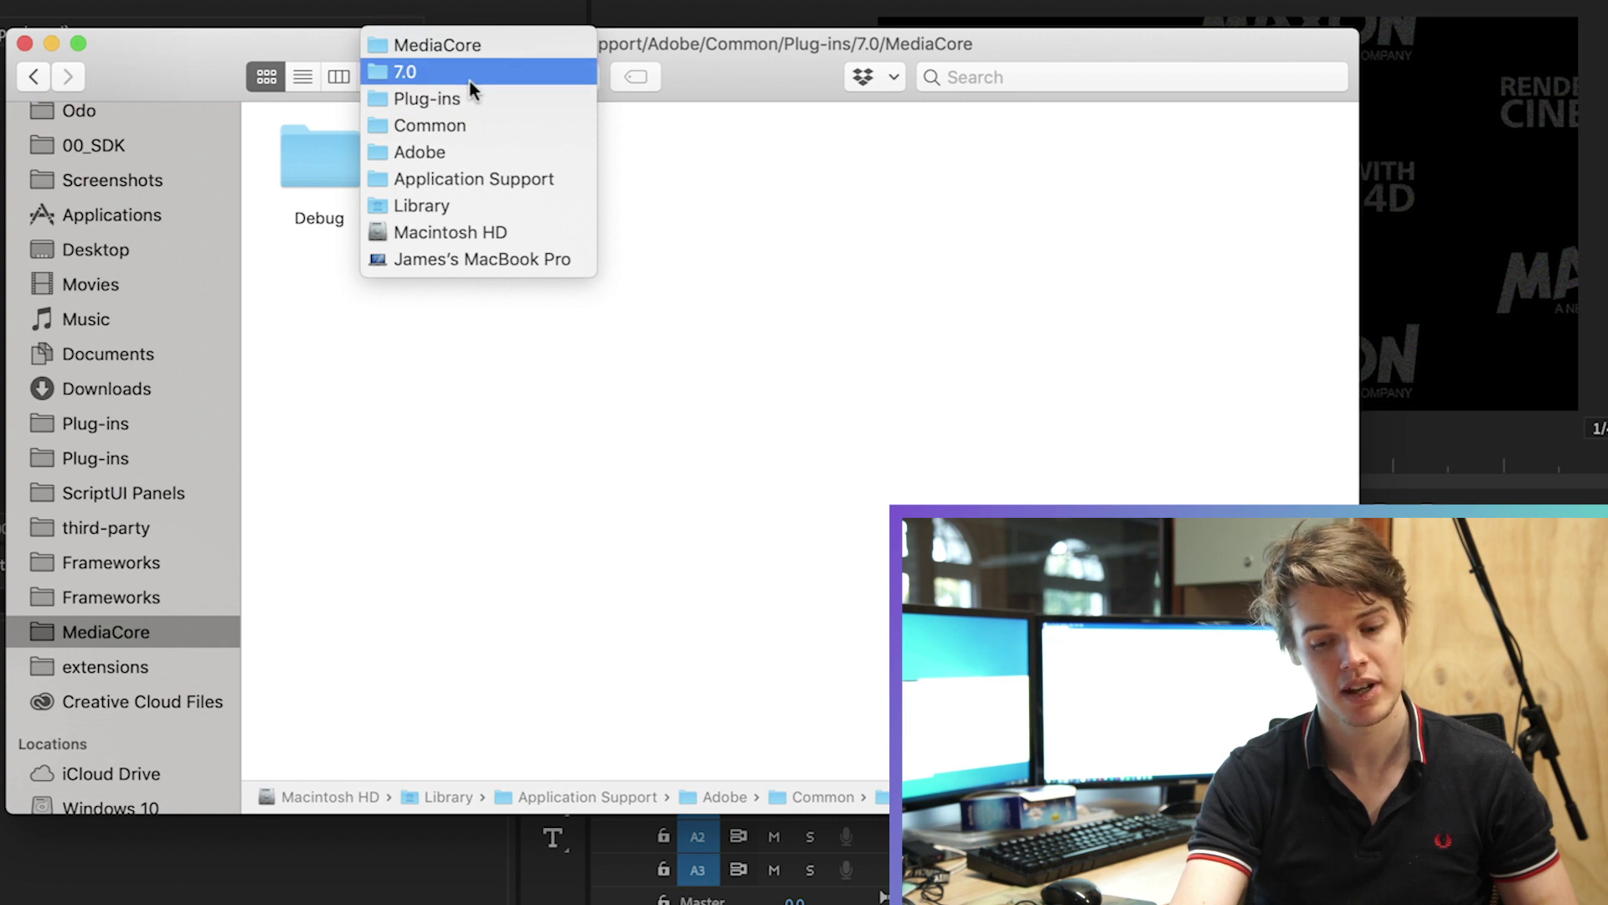
left_click(449, 49)
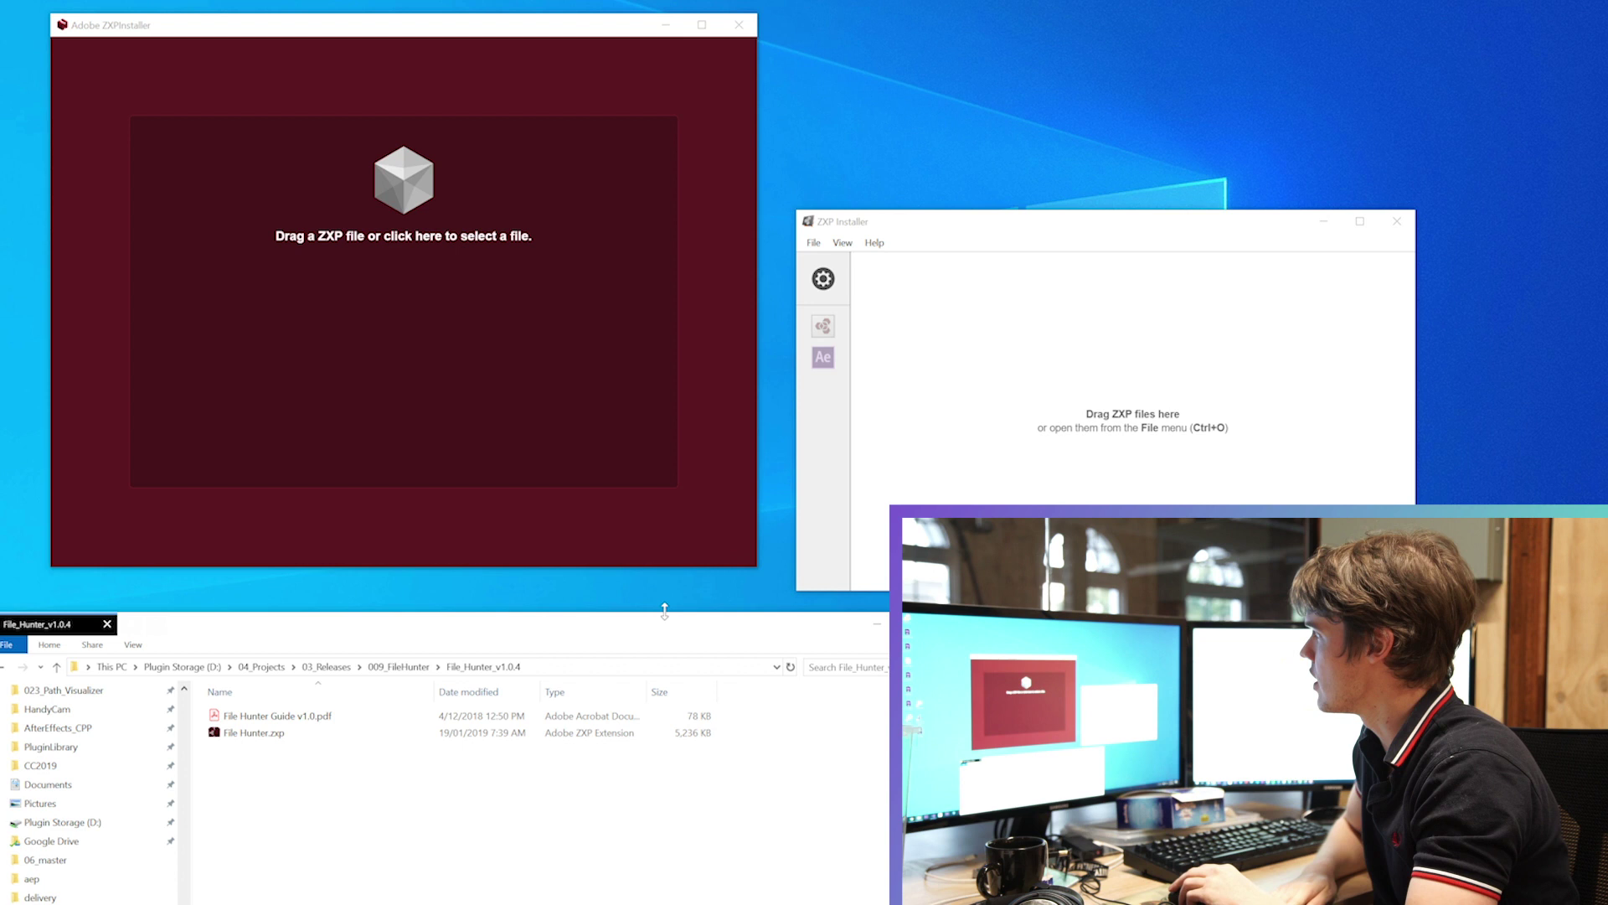
- Install File Hunter.zxp by dropping it onto the ZXPInstaller window
left_click(406, 377)
key("Escape")
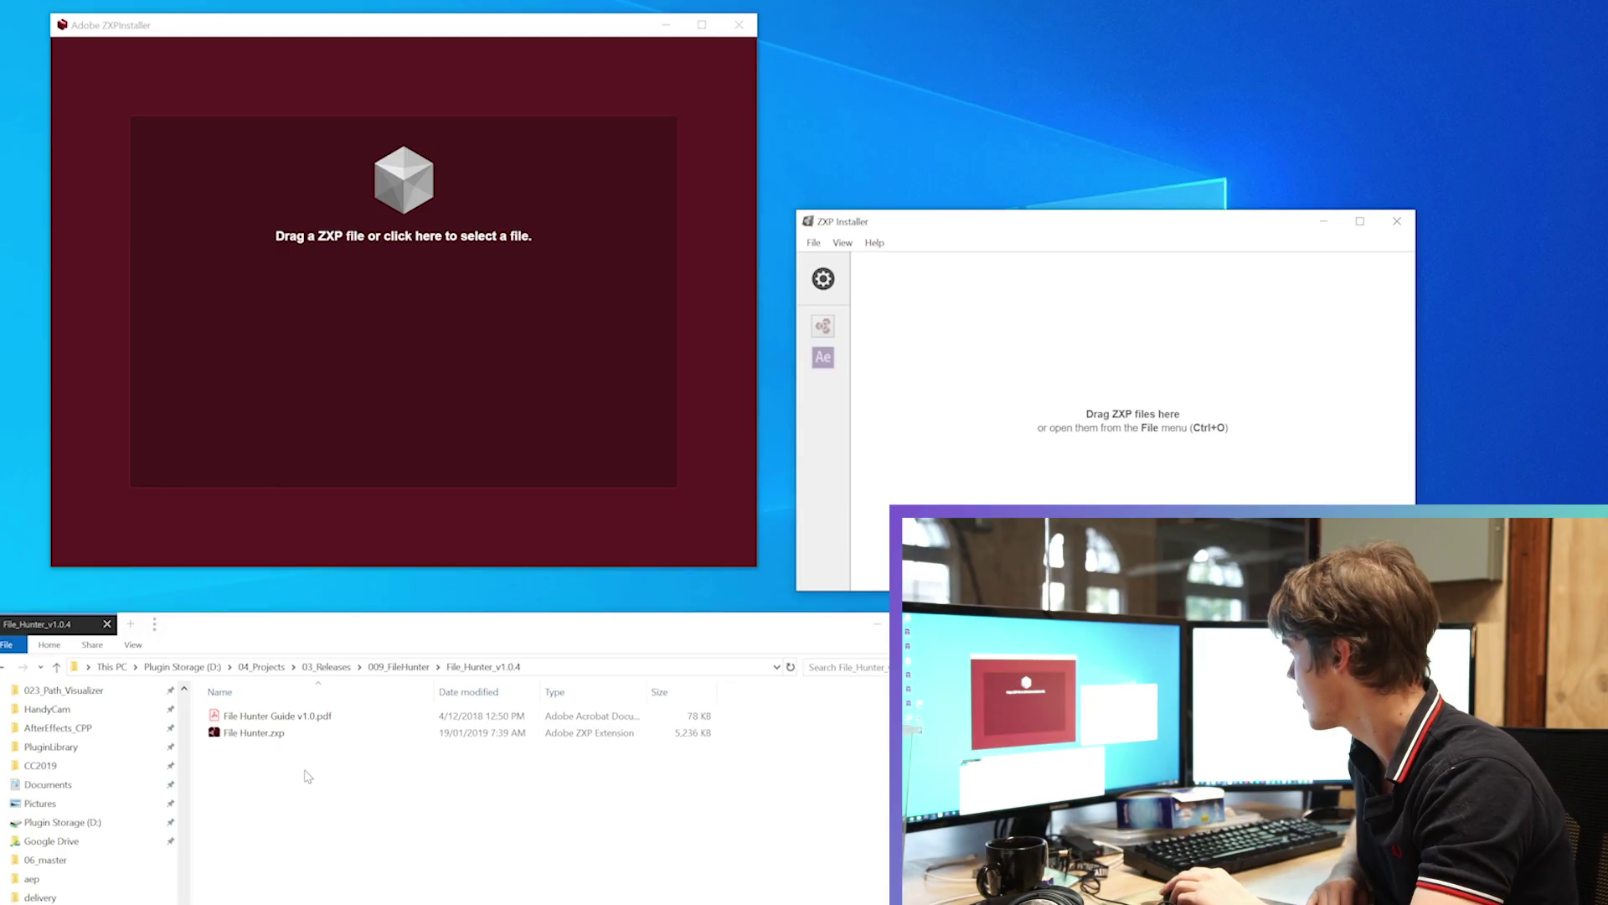
left_click_drag(253, 733, 424, 290)
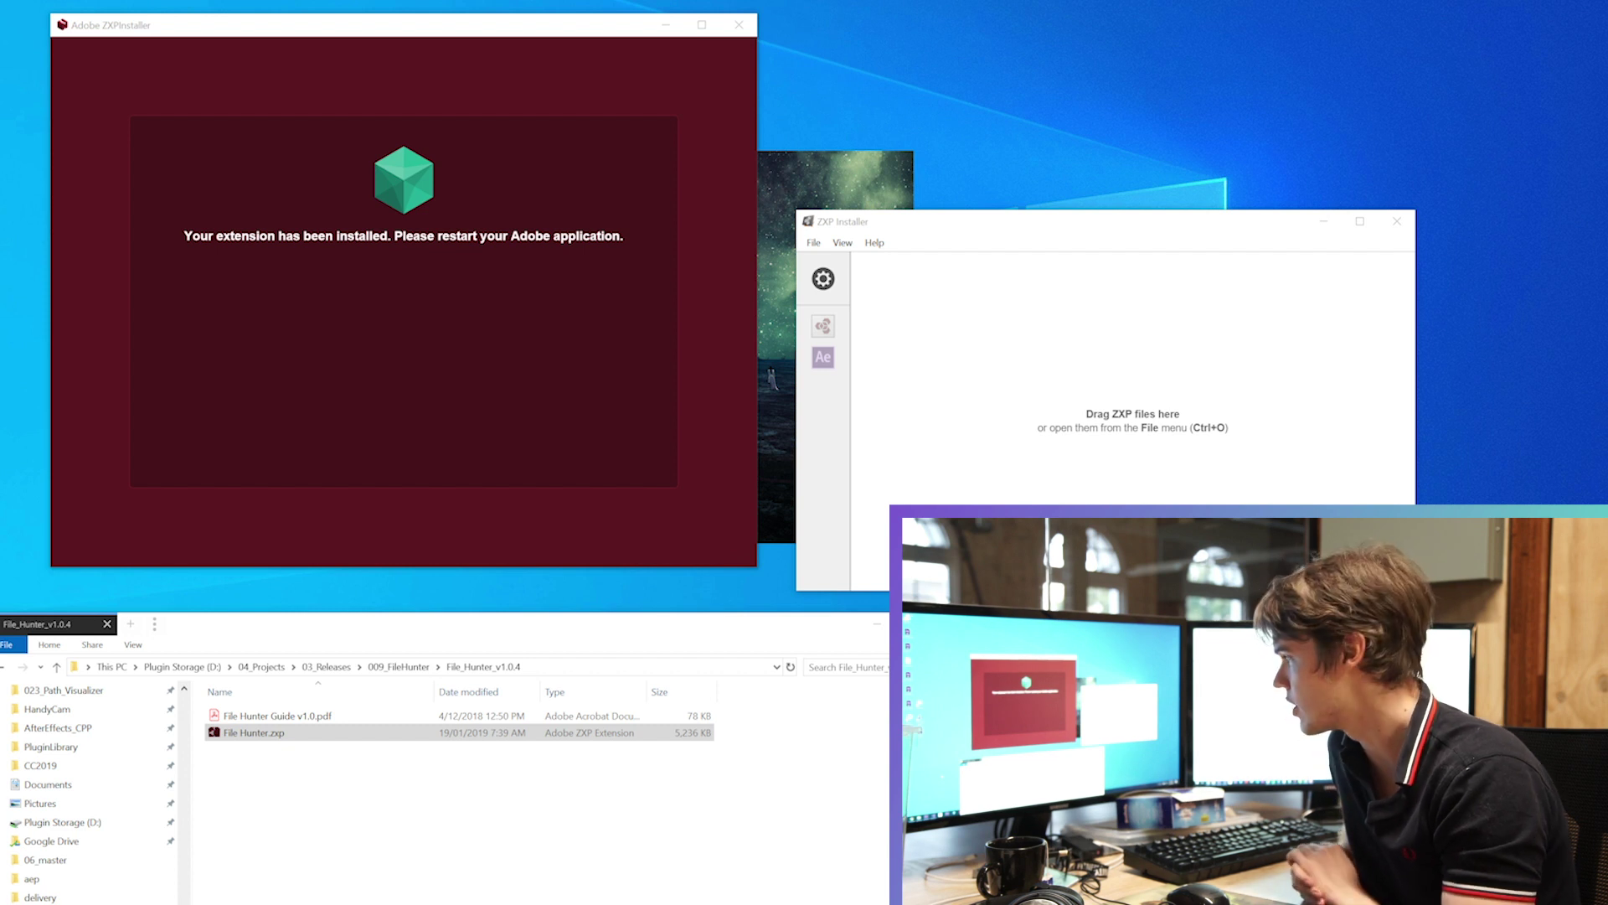
- Open the CEP extensions folder, then the com.plugineverything.filehunter folder inside it
left_click_drag(580, 623, 260, 170)
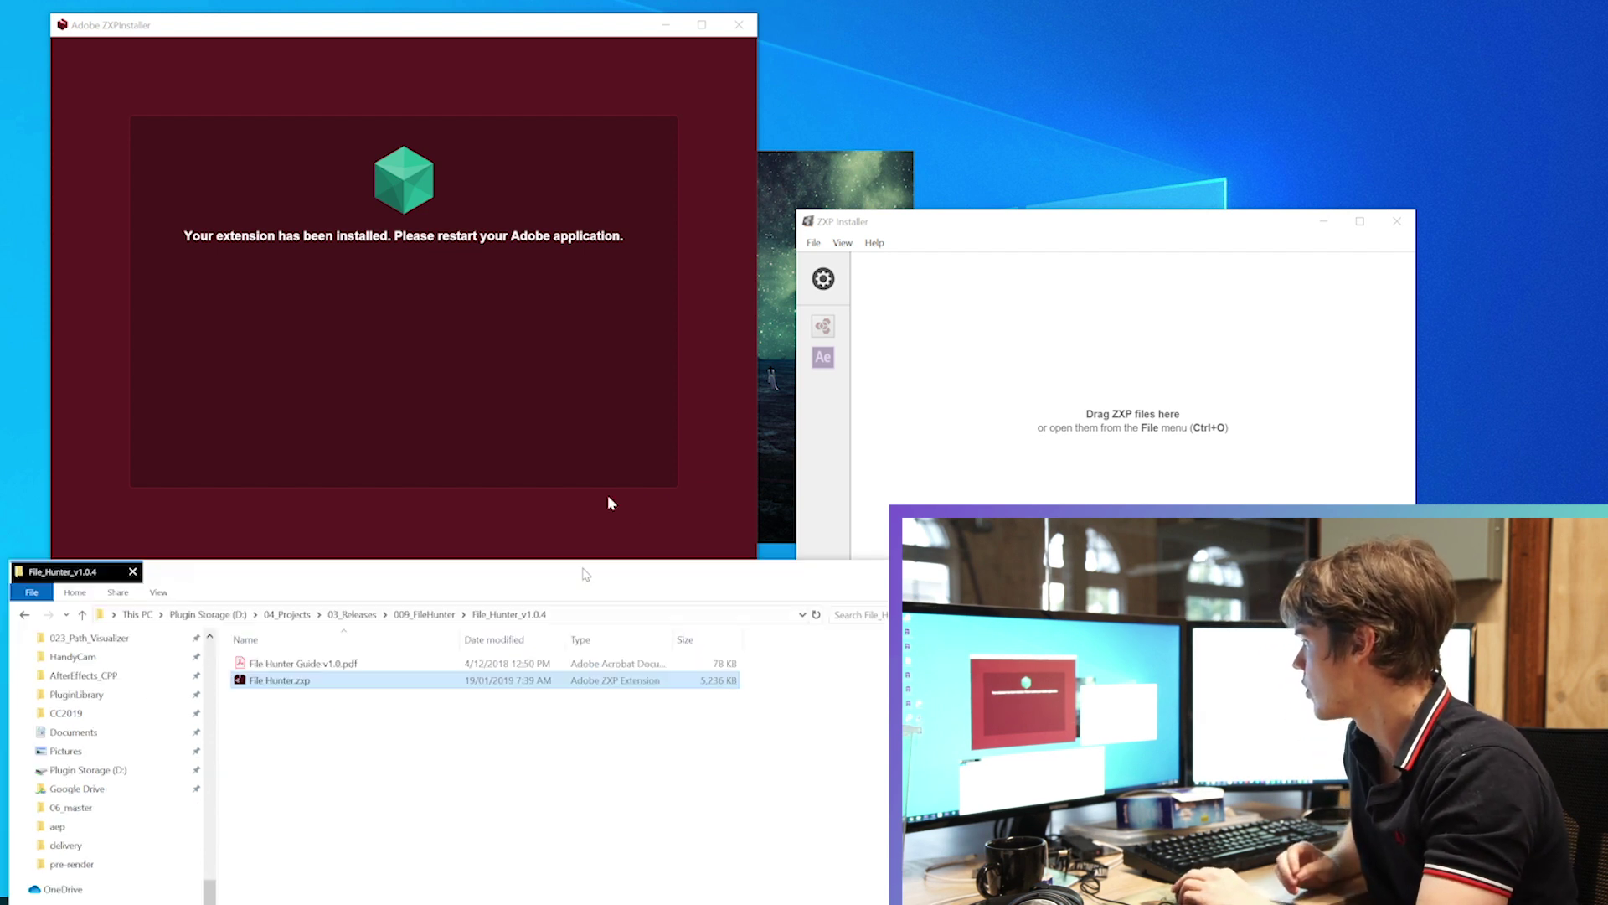
scroll(189, 441, "up", 1)
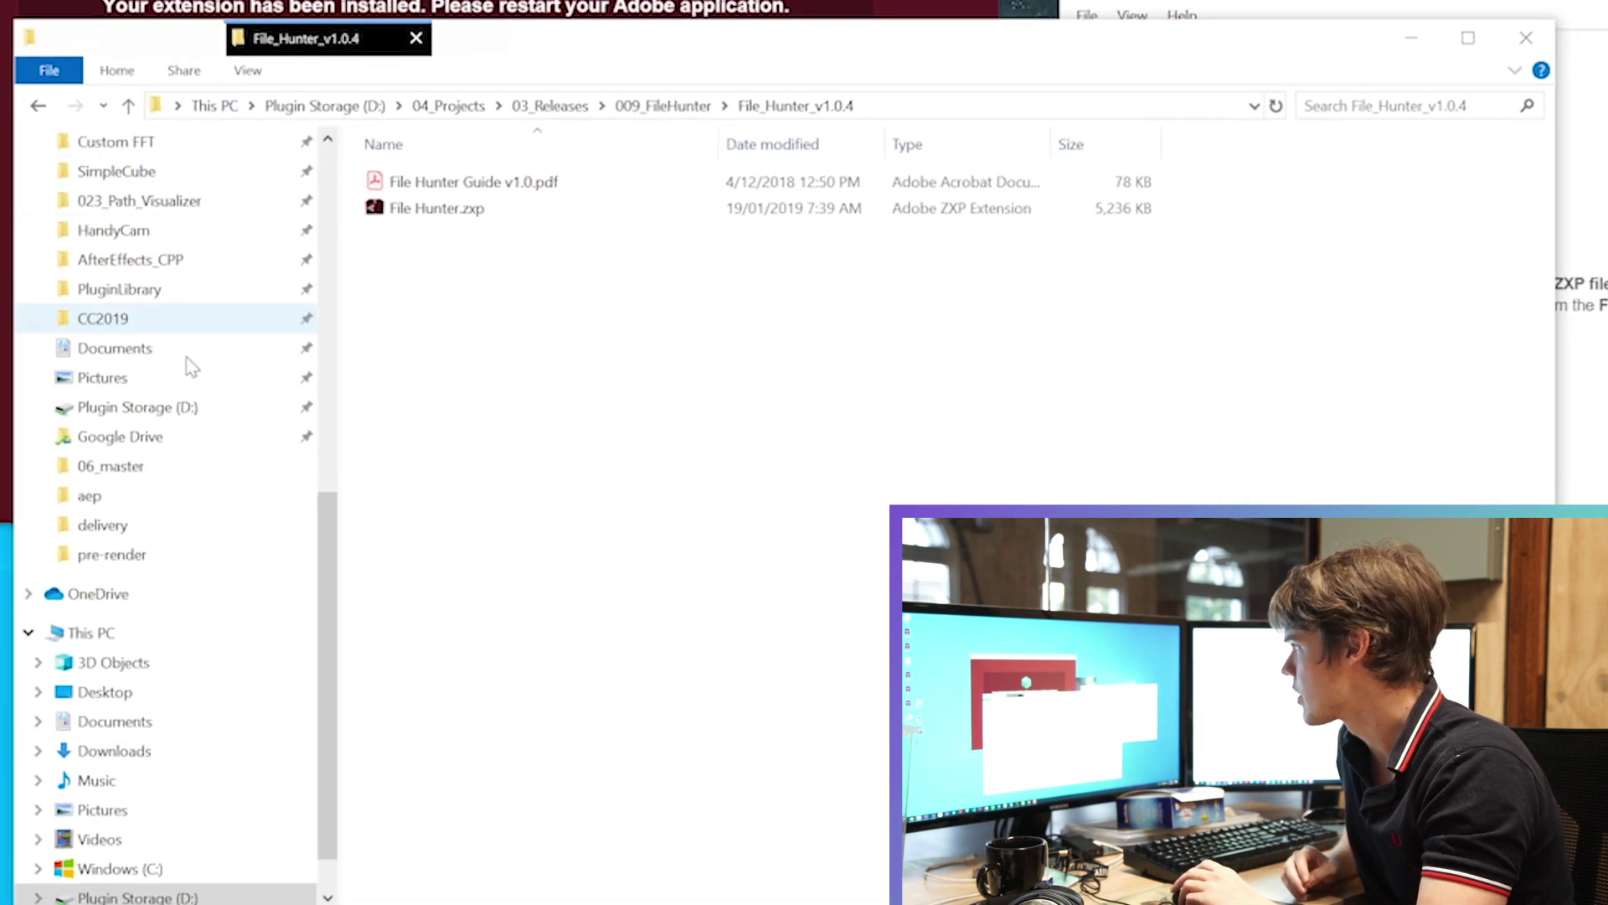
scroll(189, 441, "up", 1)
scroll(188, 441, "up", 2)
scroll(188, 440, "up", 3)
scroll(167, 418, "up", 1)
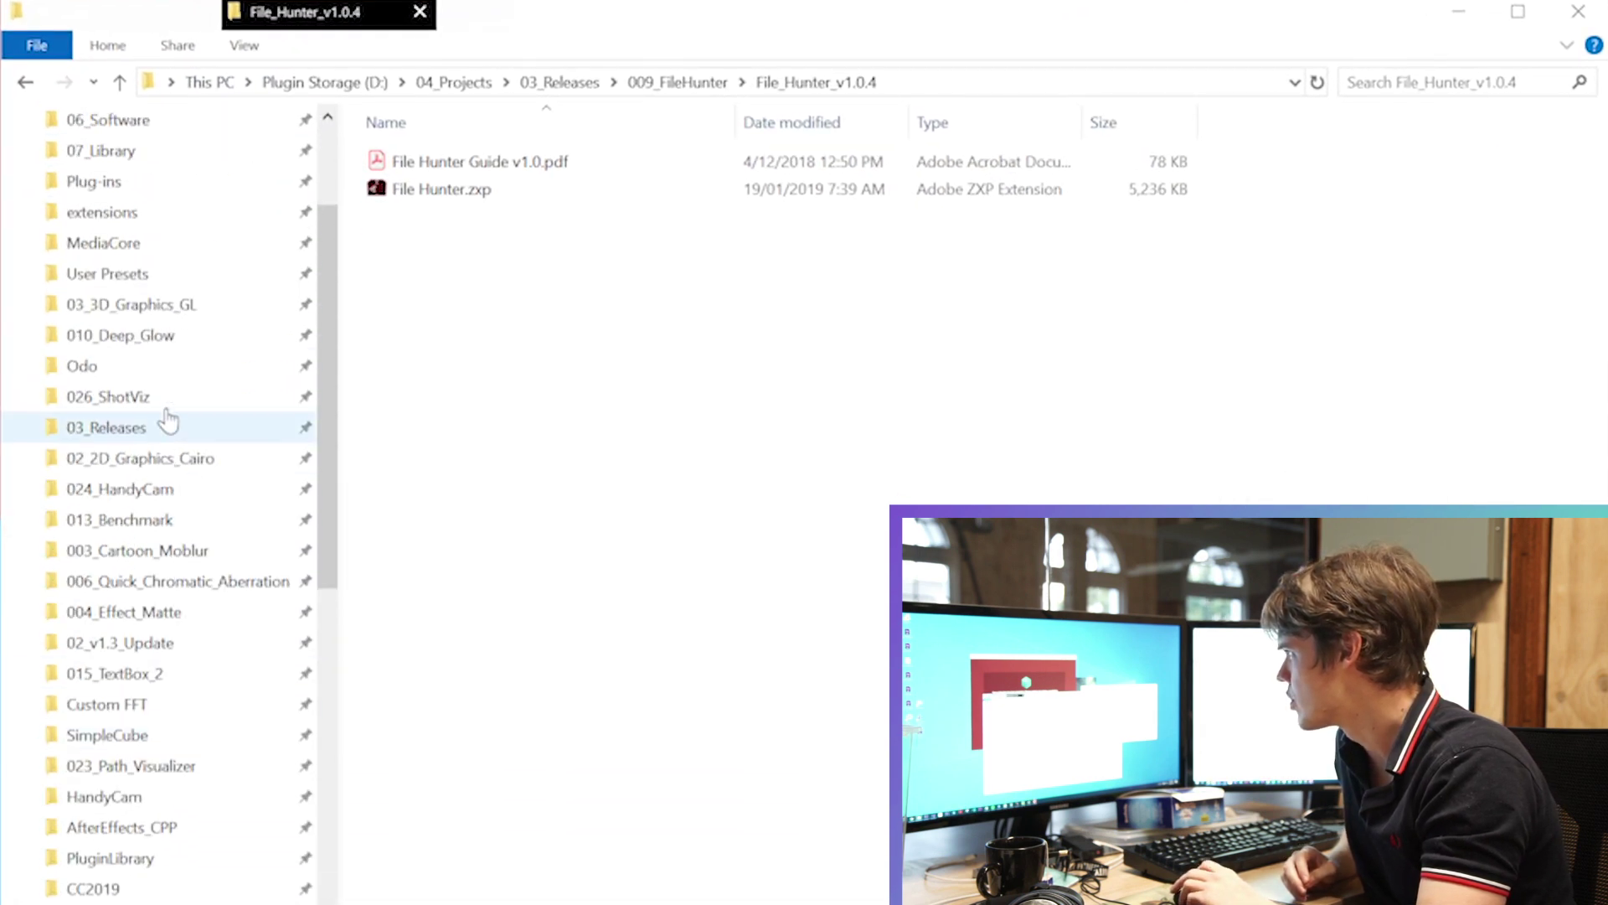
left_click(126, 213)
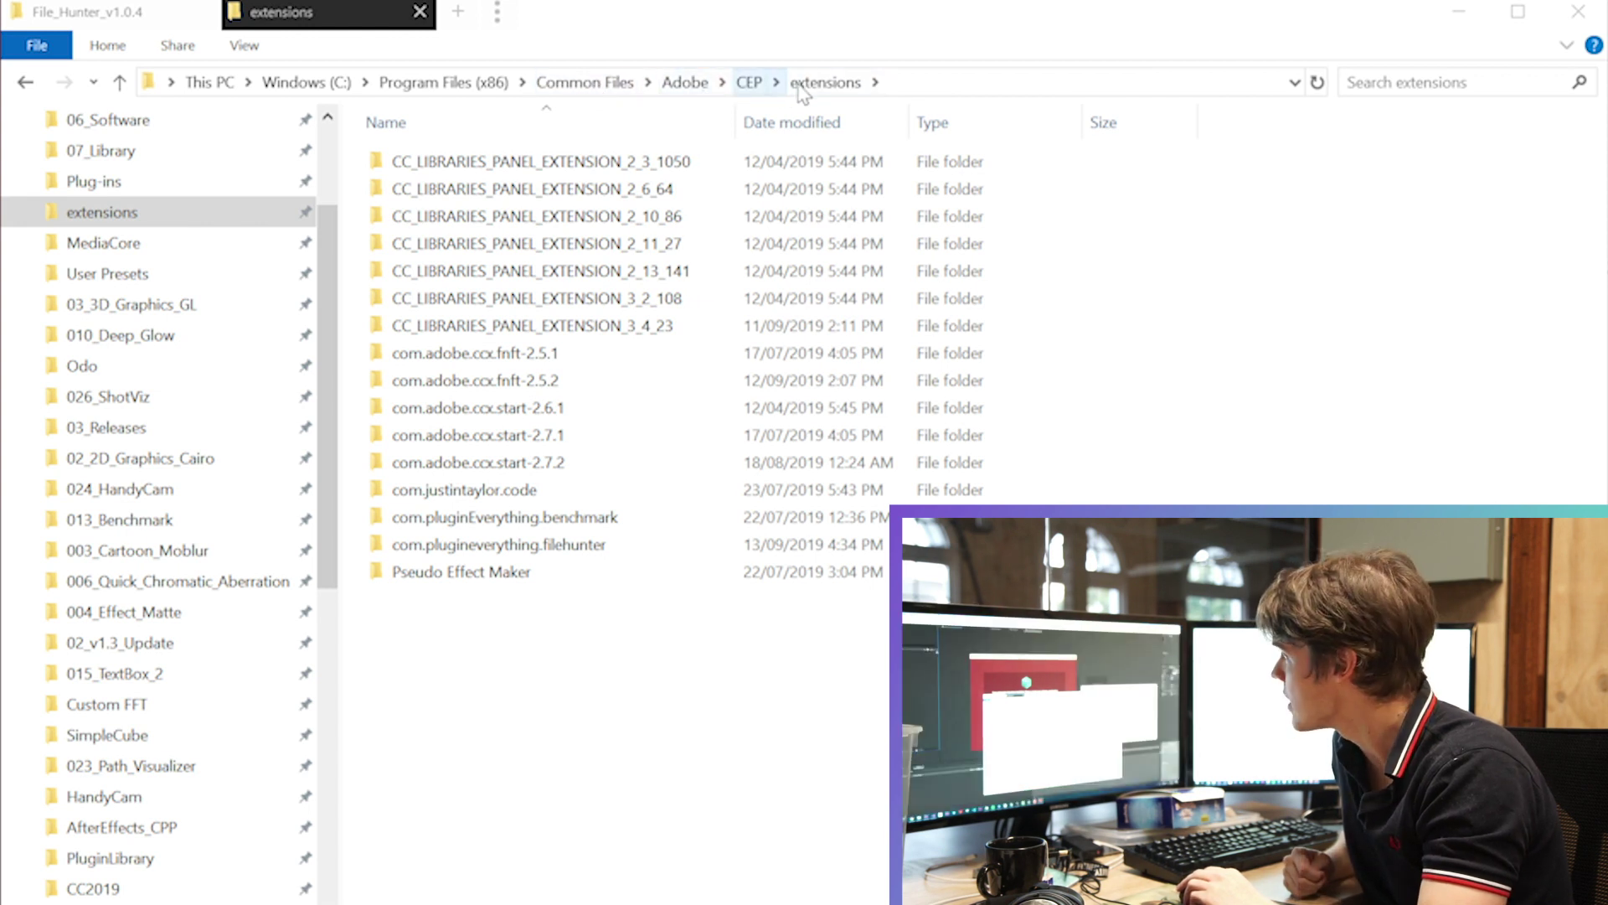
left_click_drag(525, 565, 527, 157)
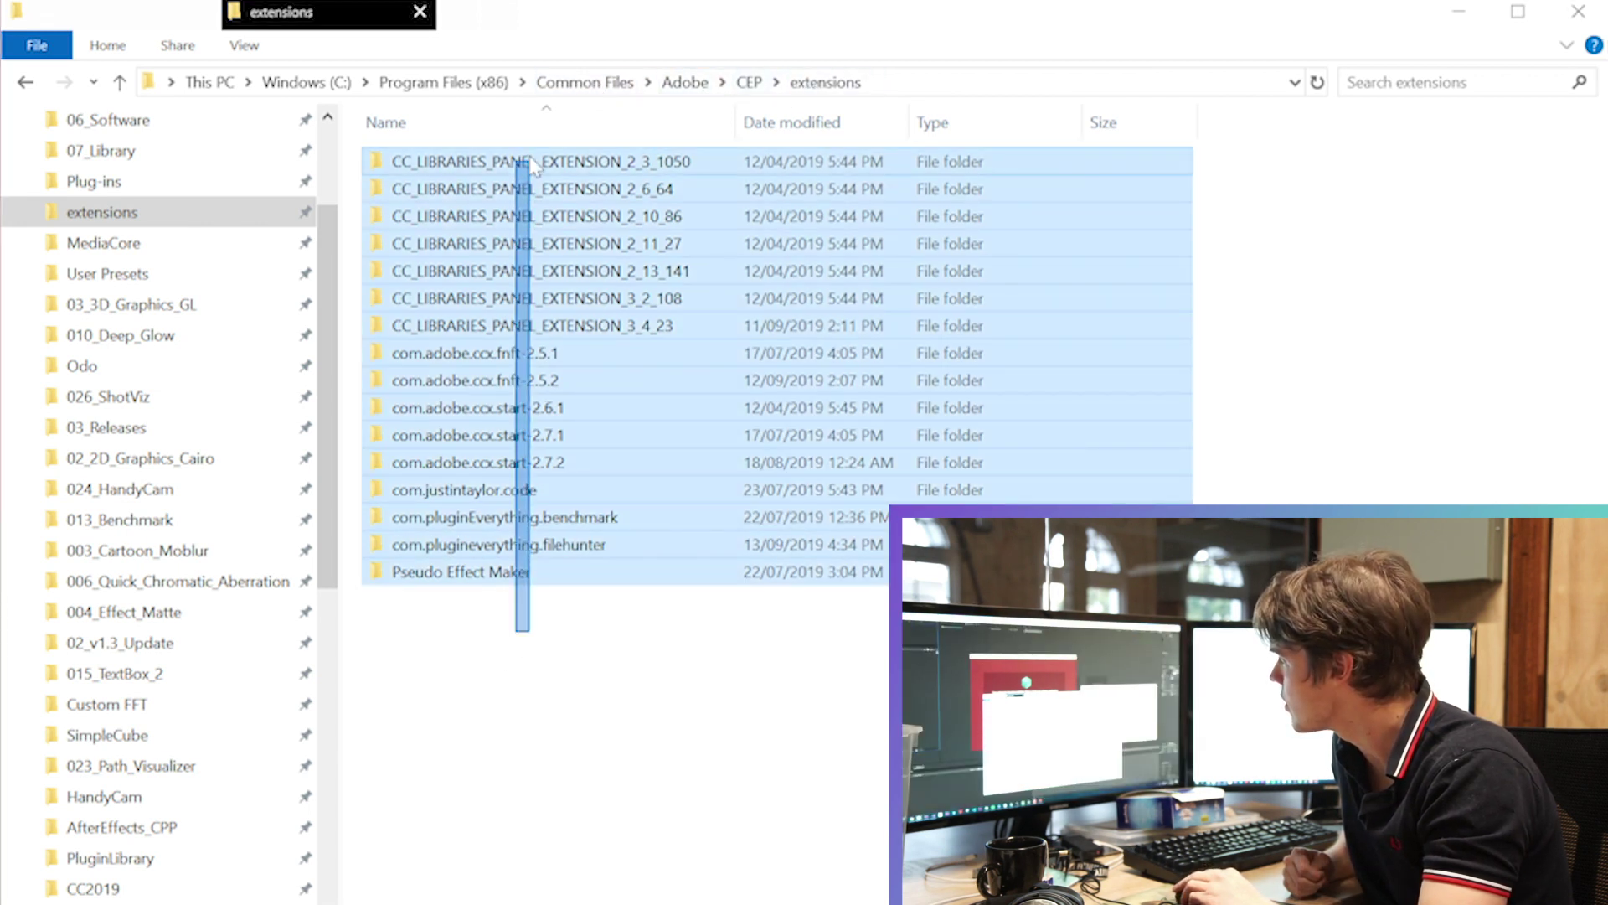
left_click(489, 628)
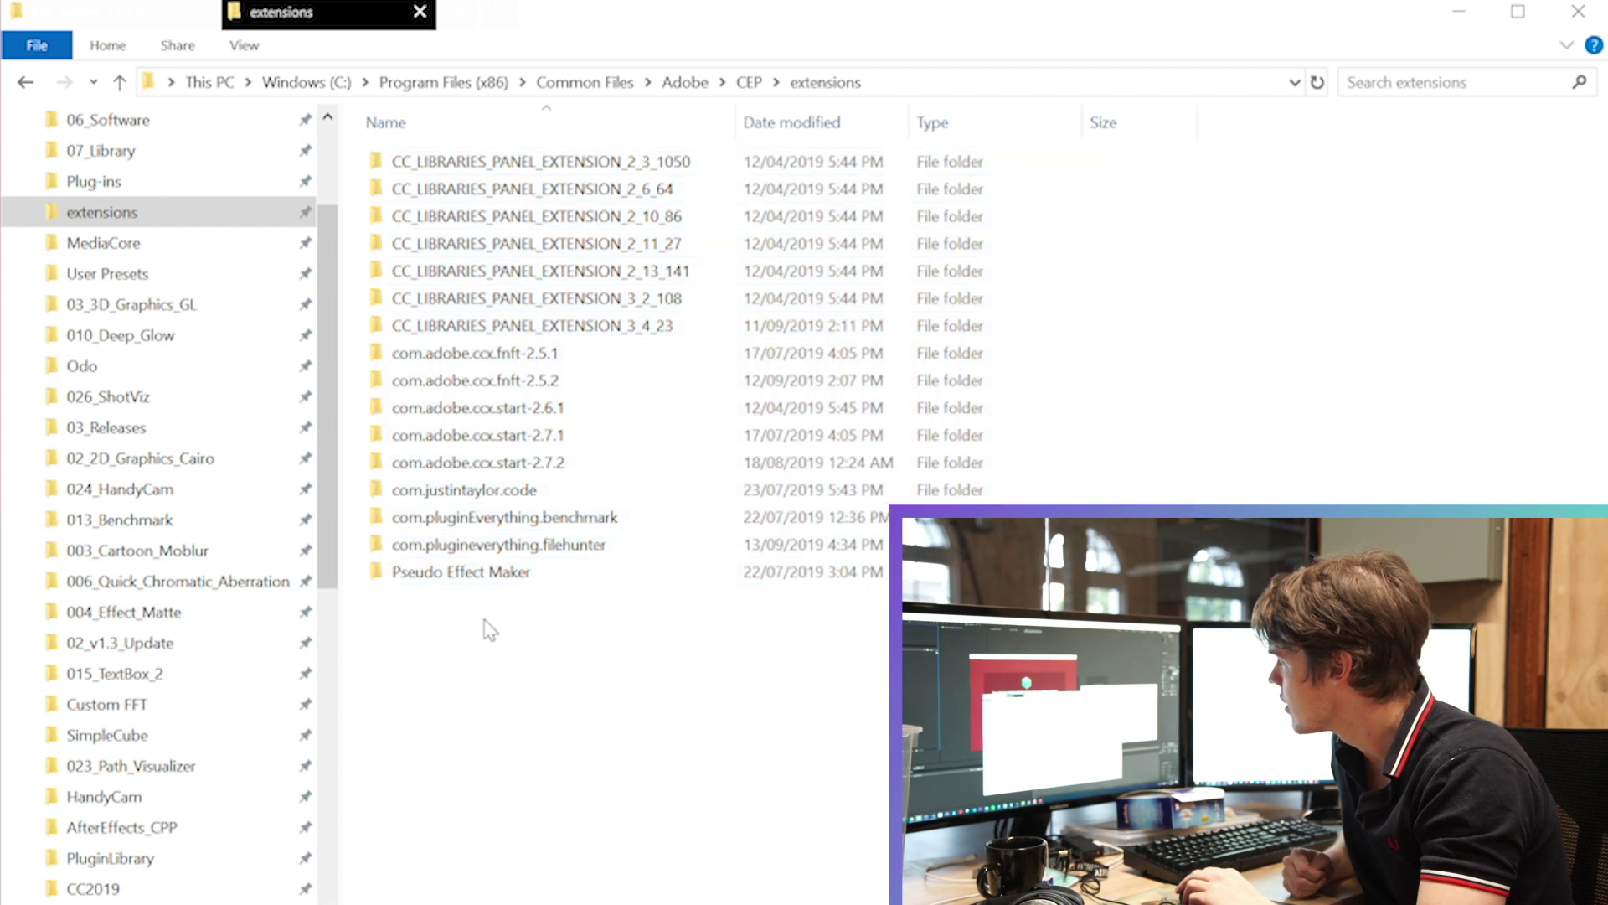
left_click(479, 555)
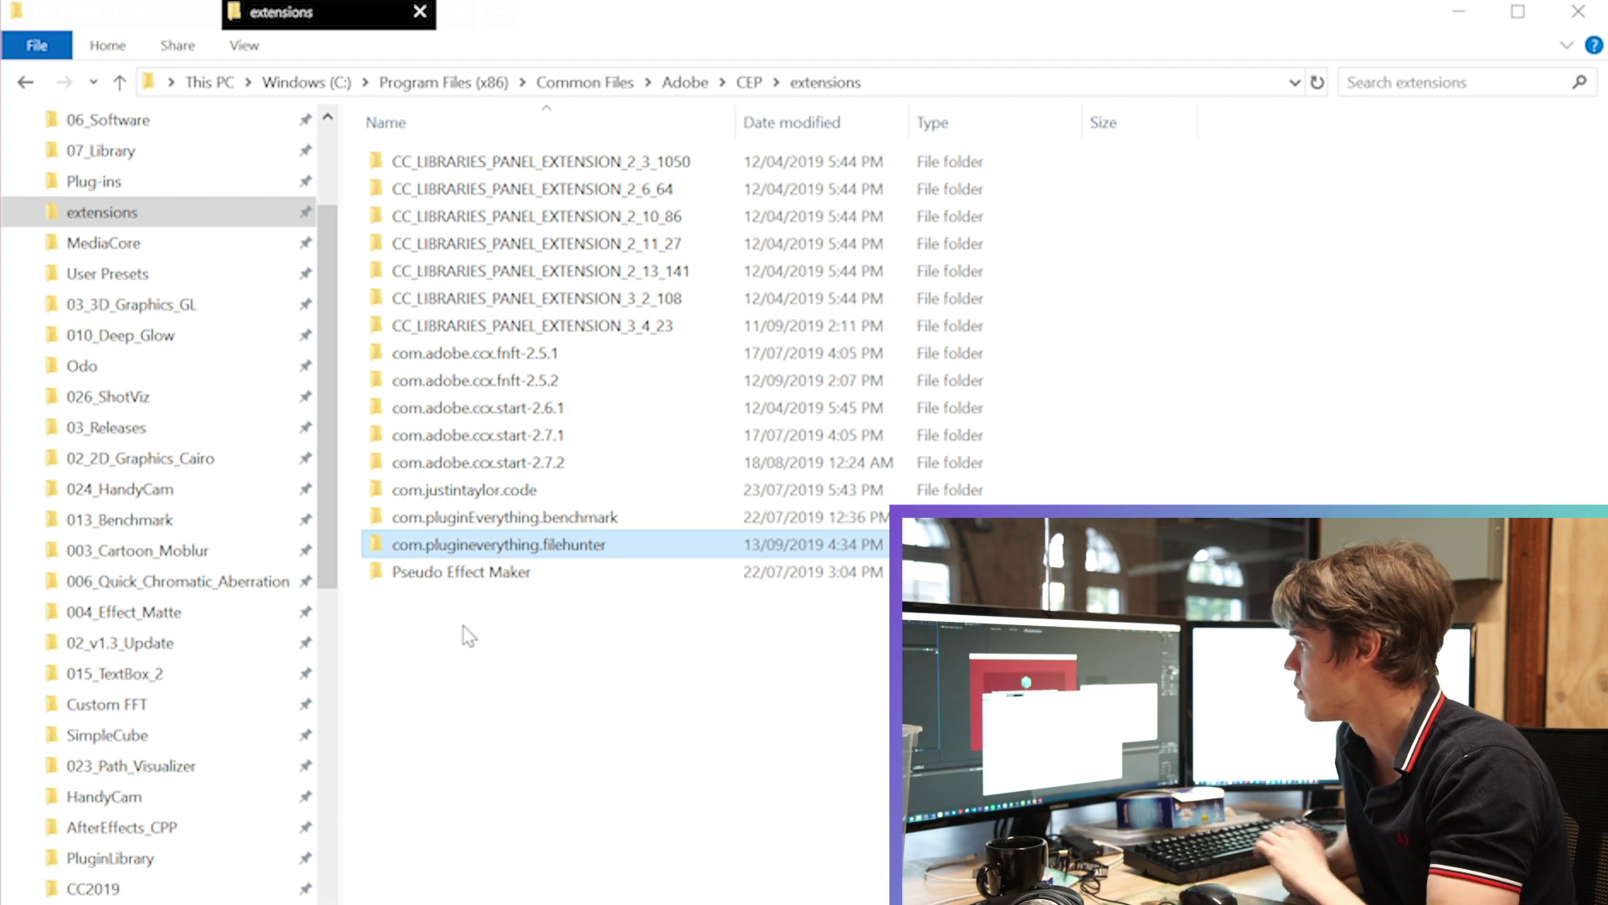
key("Return")
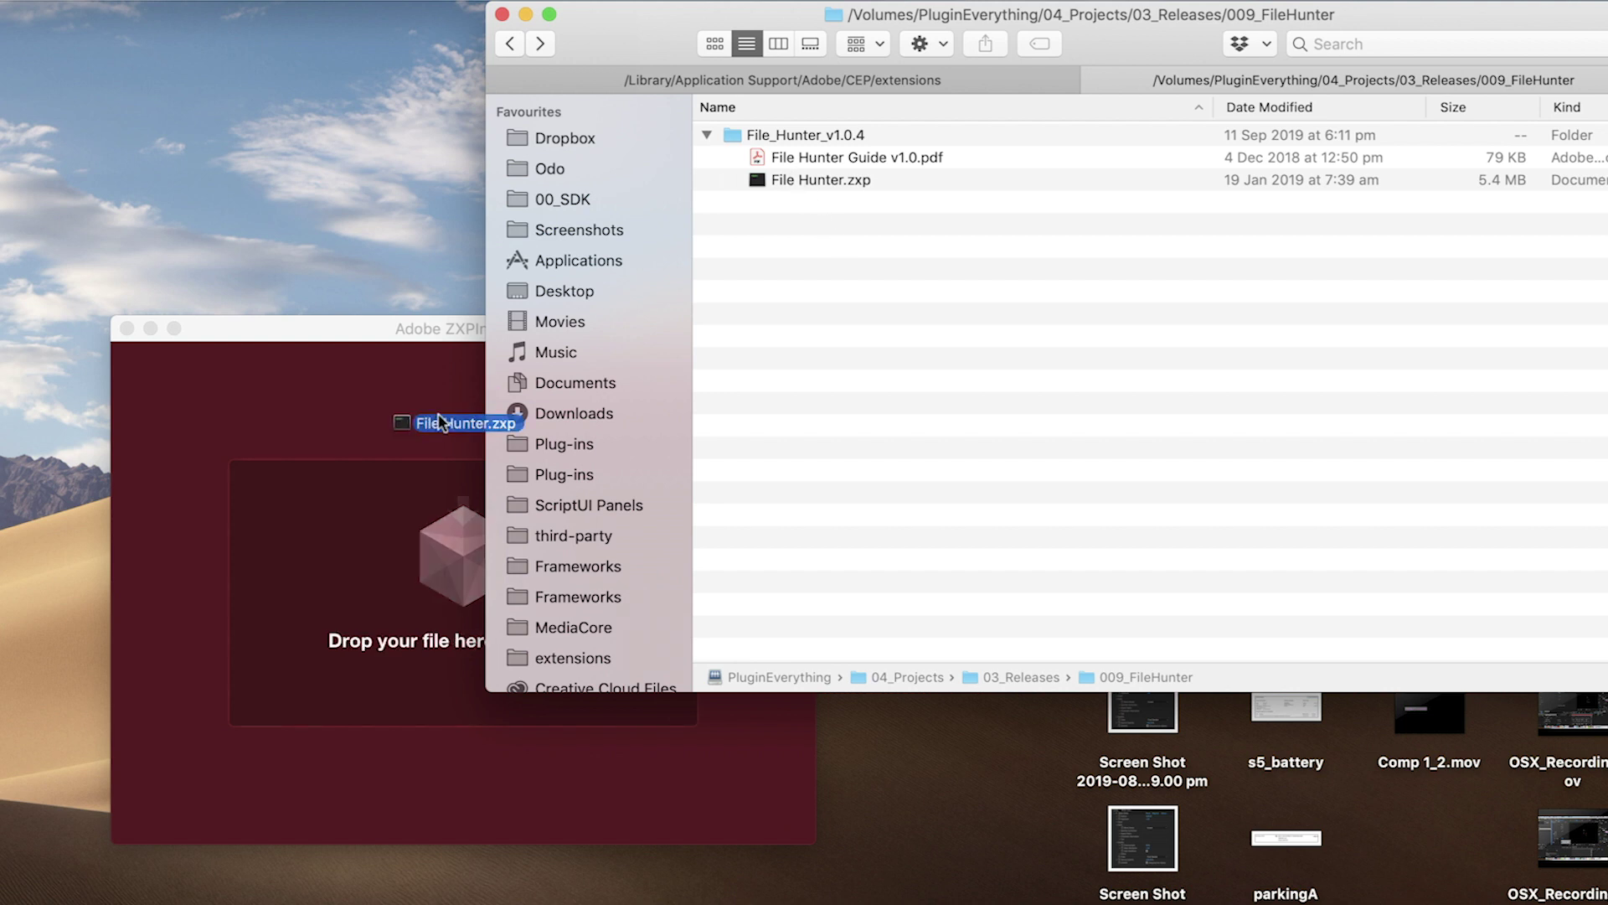
- Drop File Hunter.zxp from Finder onto the Mac ZXPInstaller to install it
left_click_drag(792, 180, 388, 477)
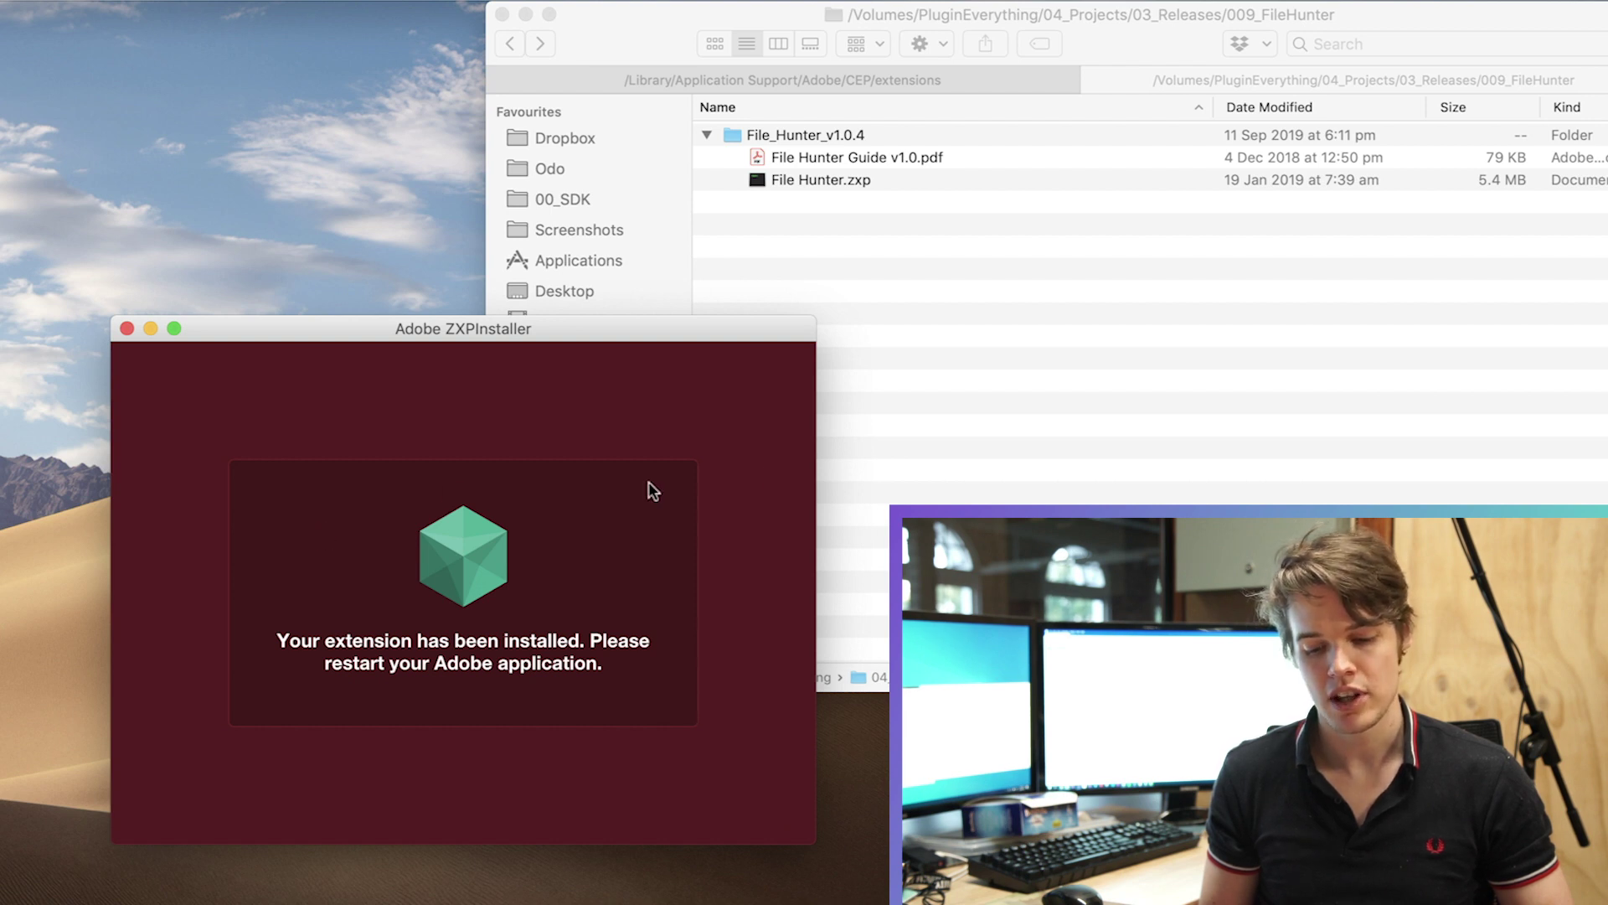
- Show the CEP extensions folder in Finder to look for the File Hunter folder
left_click(888, 455)
scroll(606, 474, "down", 2)
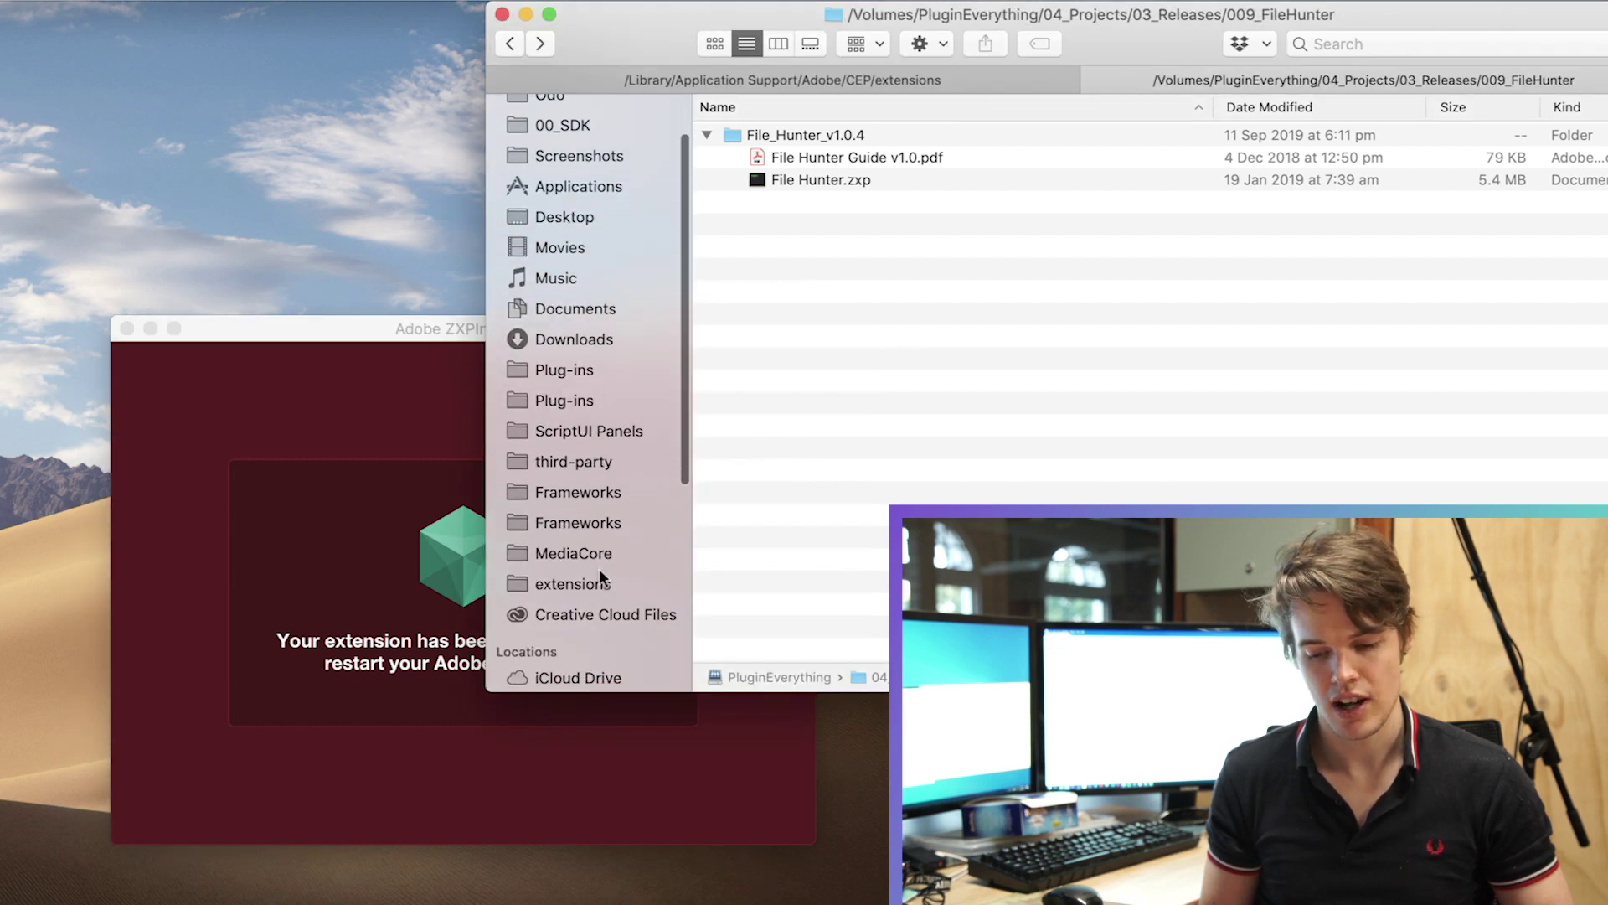
left_click(625, 86)
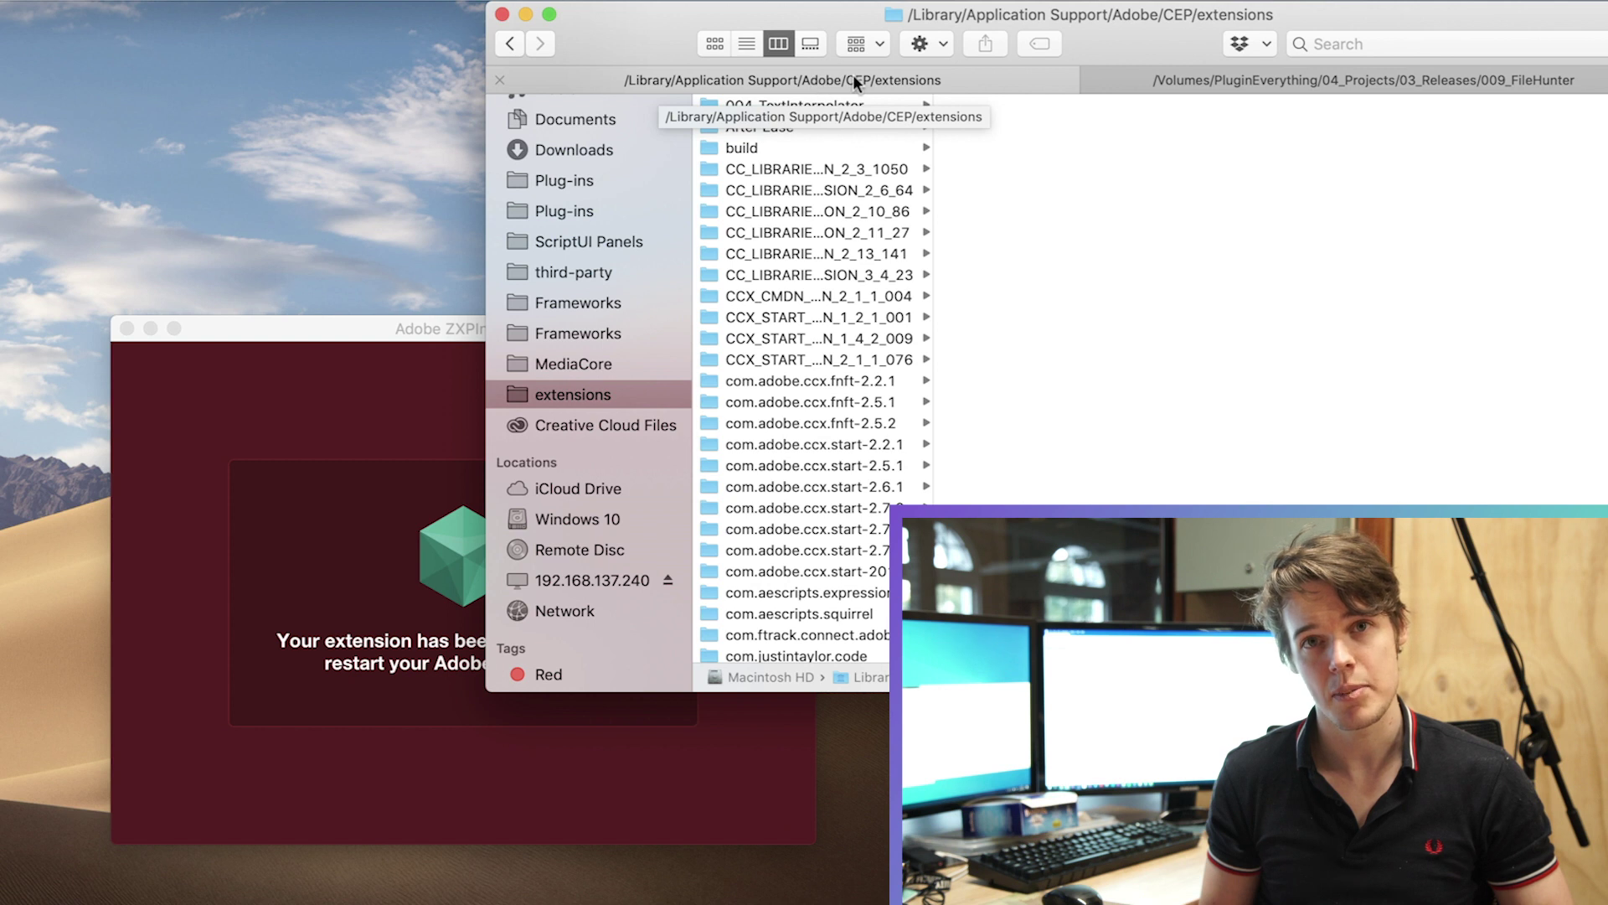
scroll(780, 422, "down", 3)
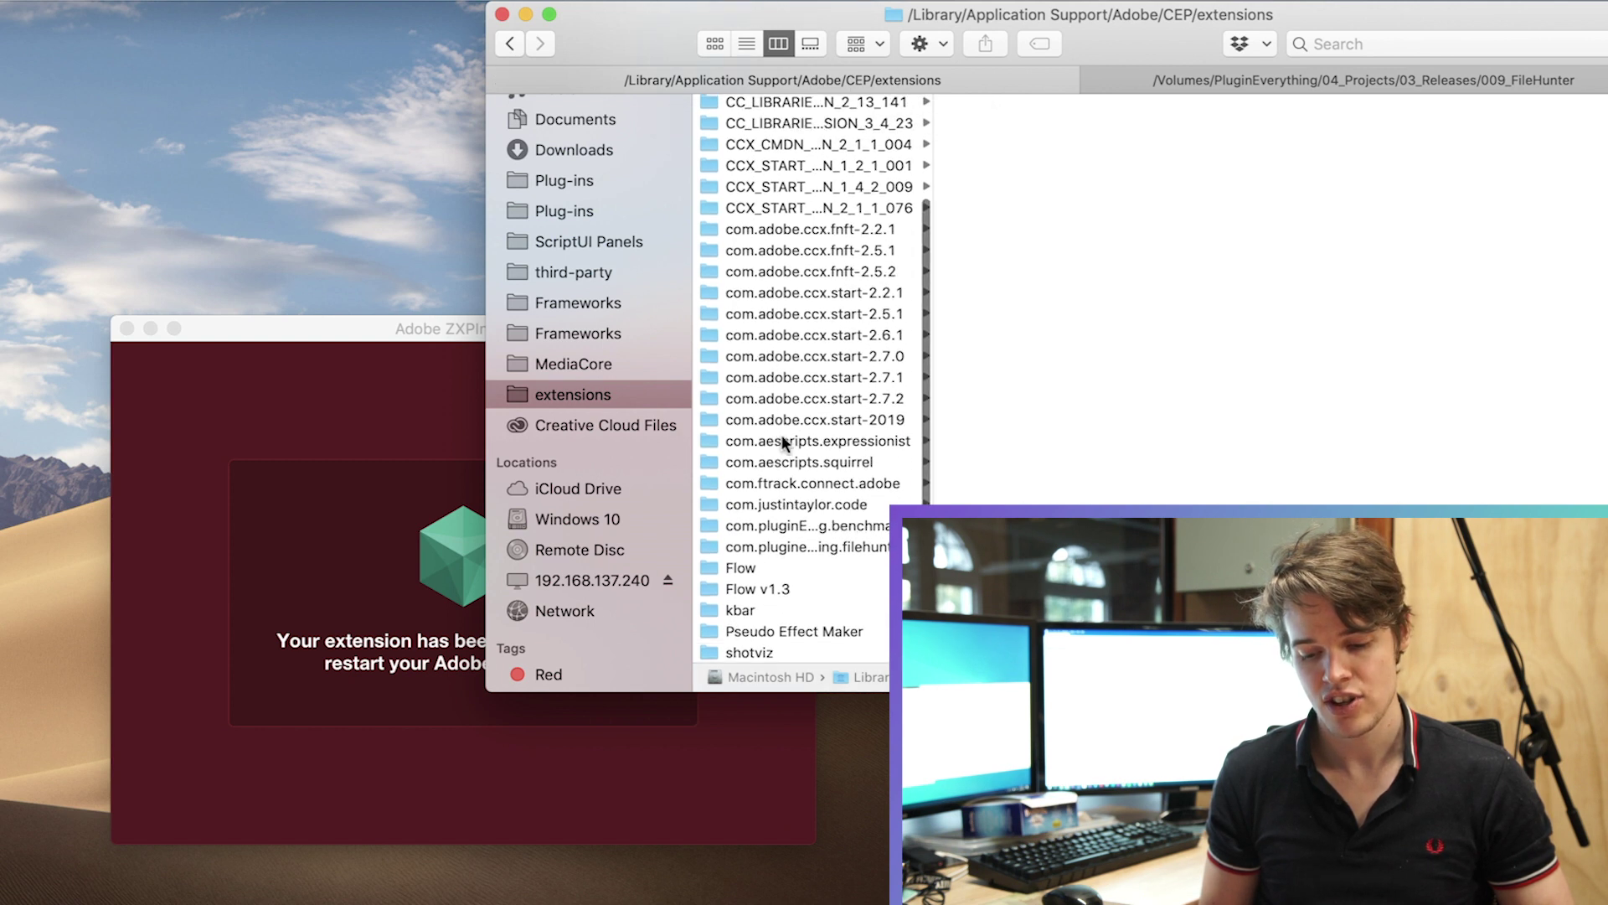
scroll(787, 500, "up", 3)
scroll(797, 425, "up", 1)
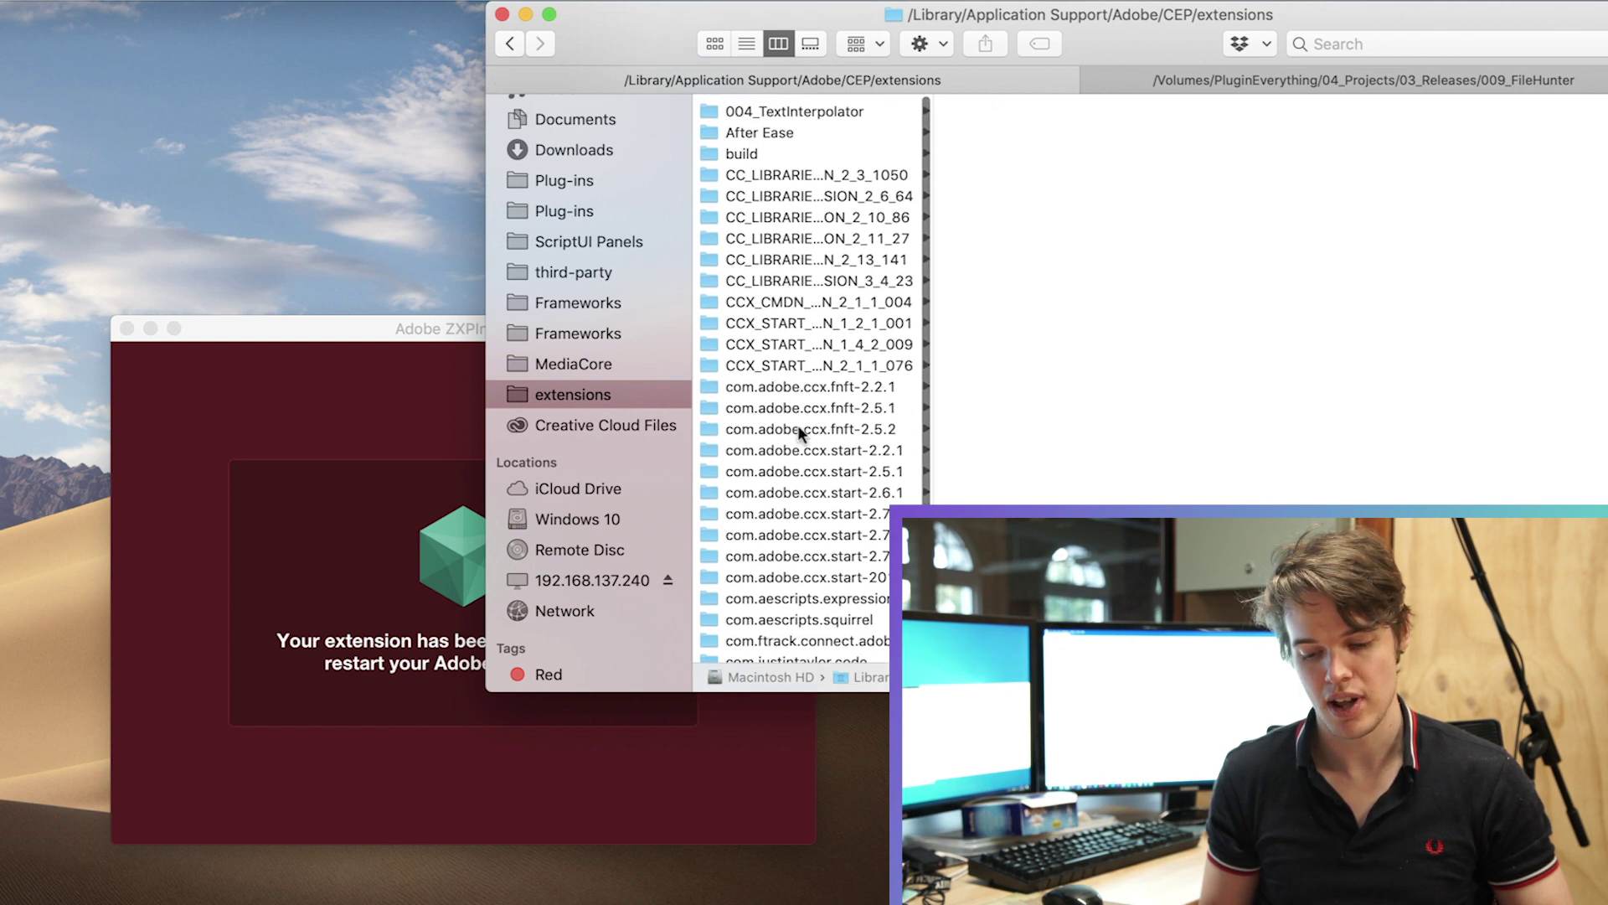
scroll(797, 426, "down", 5)
scroll(801, 547, "up", 1)
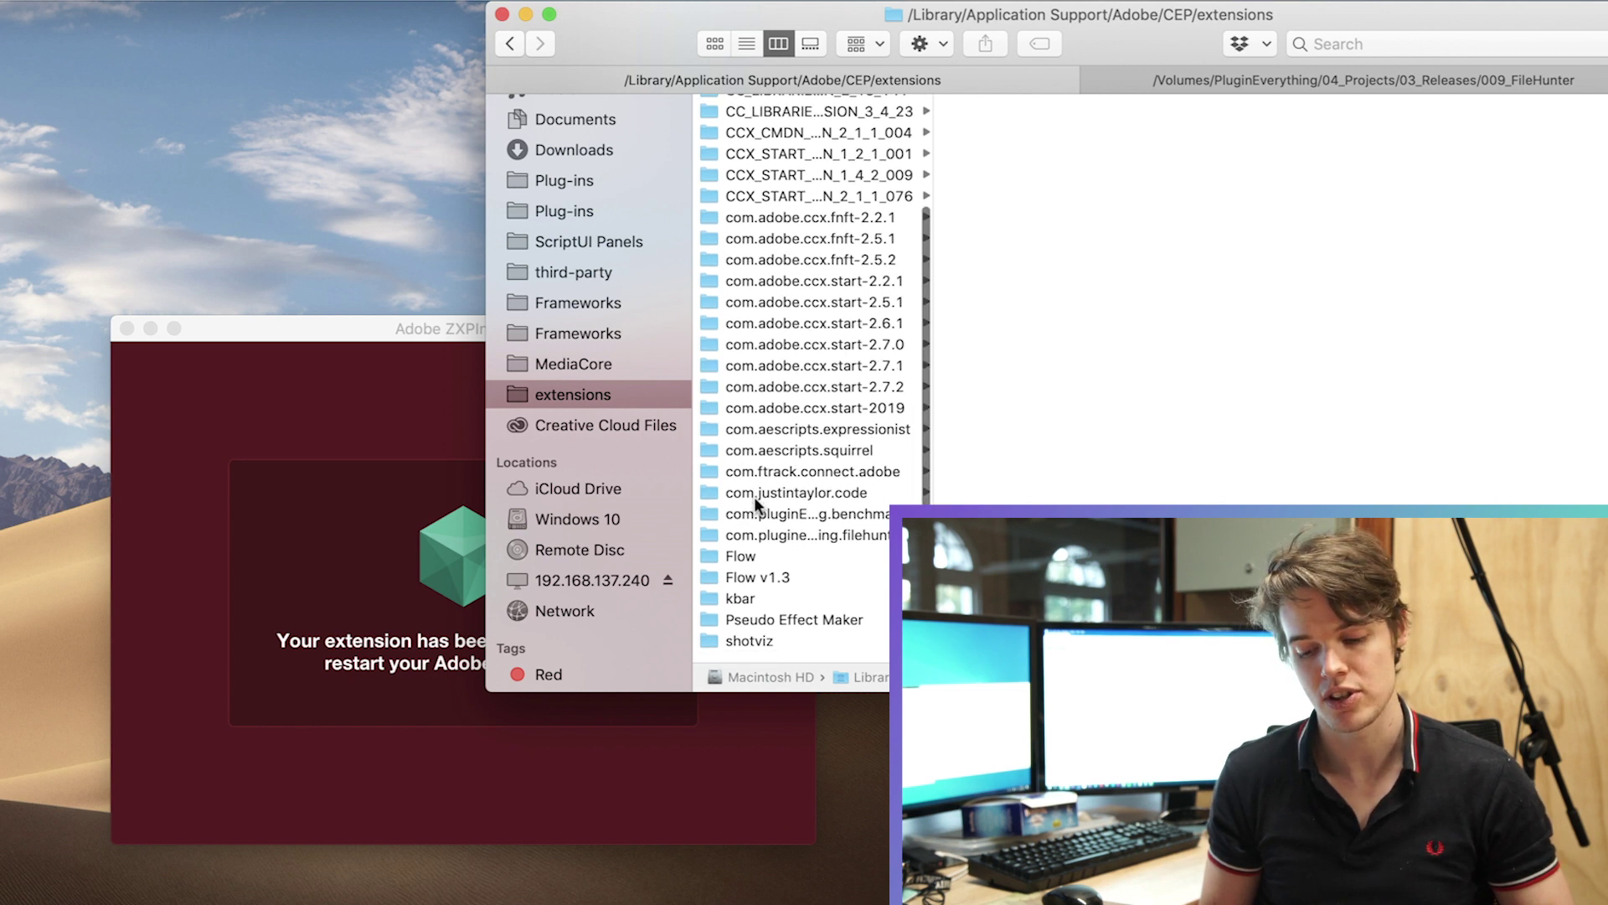
scroll(755, 502, "up", 5)
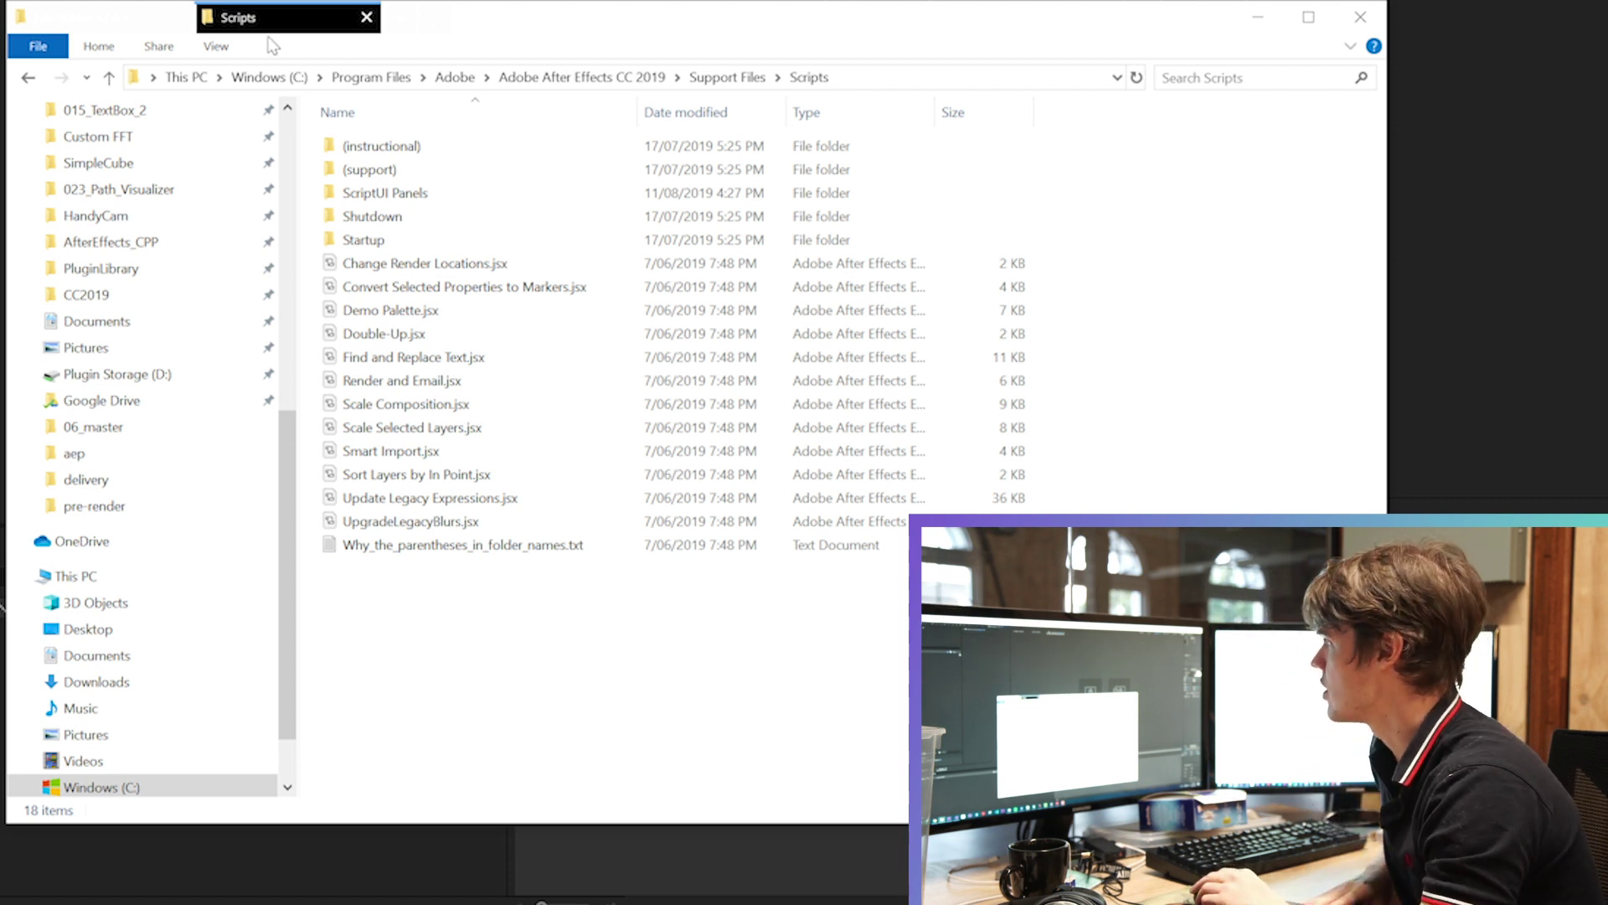
- From the Adobe folder, open Adobe After Effects CC 2019 > Support Files > Scripts
left_click(450, 77)
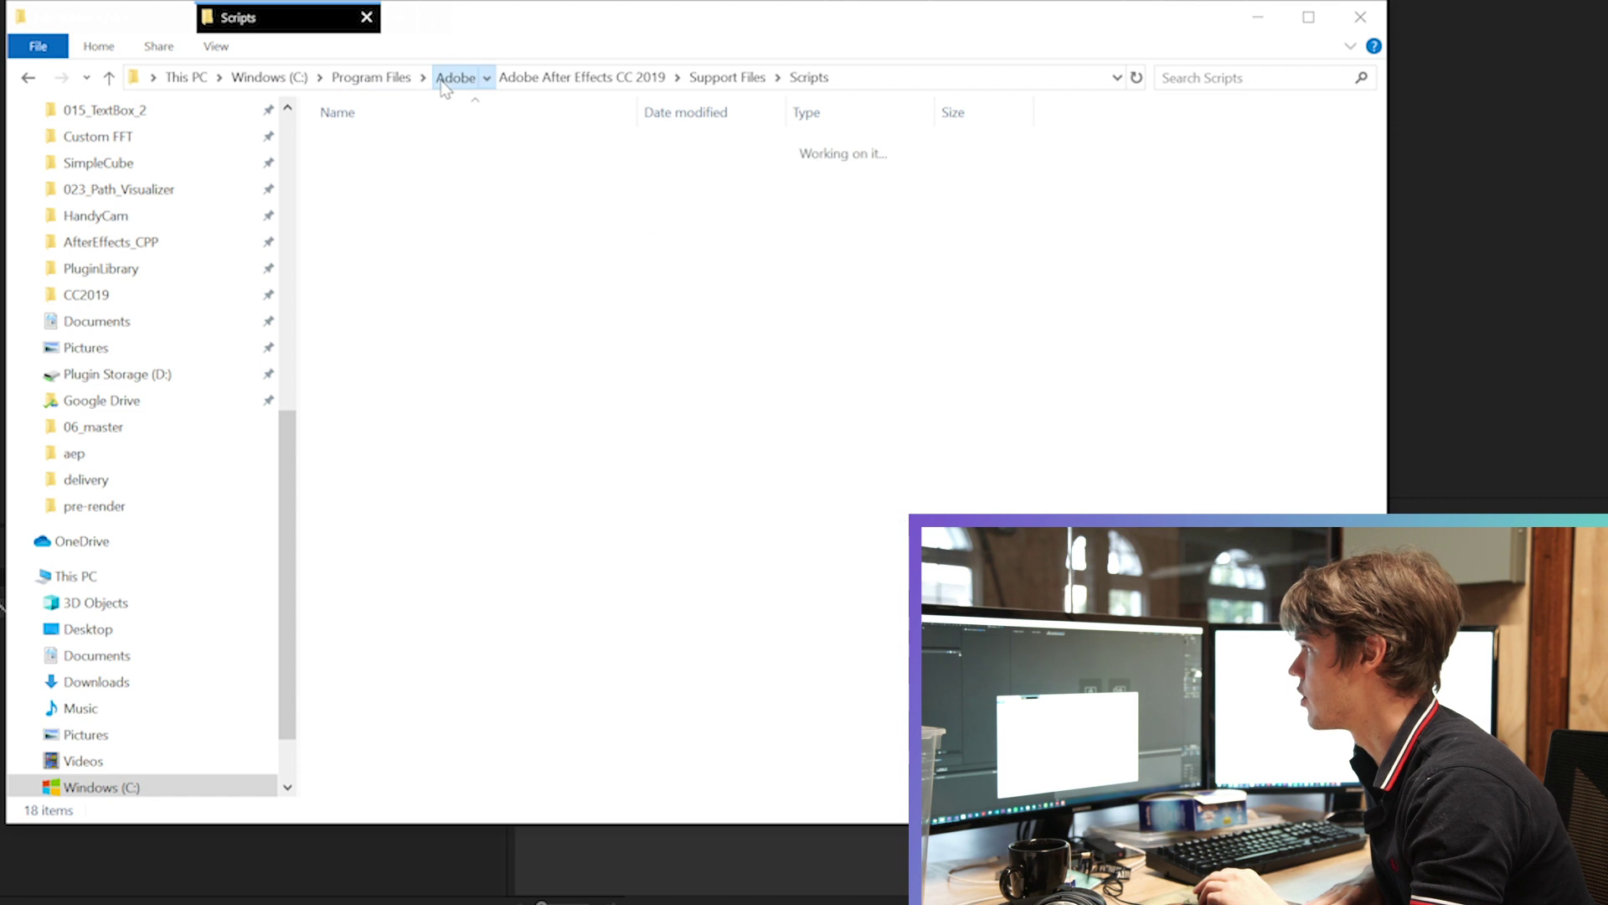
double_click(423, 262)
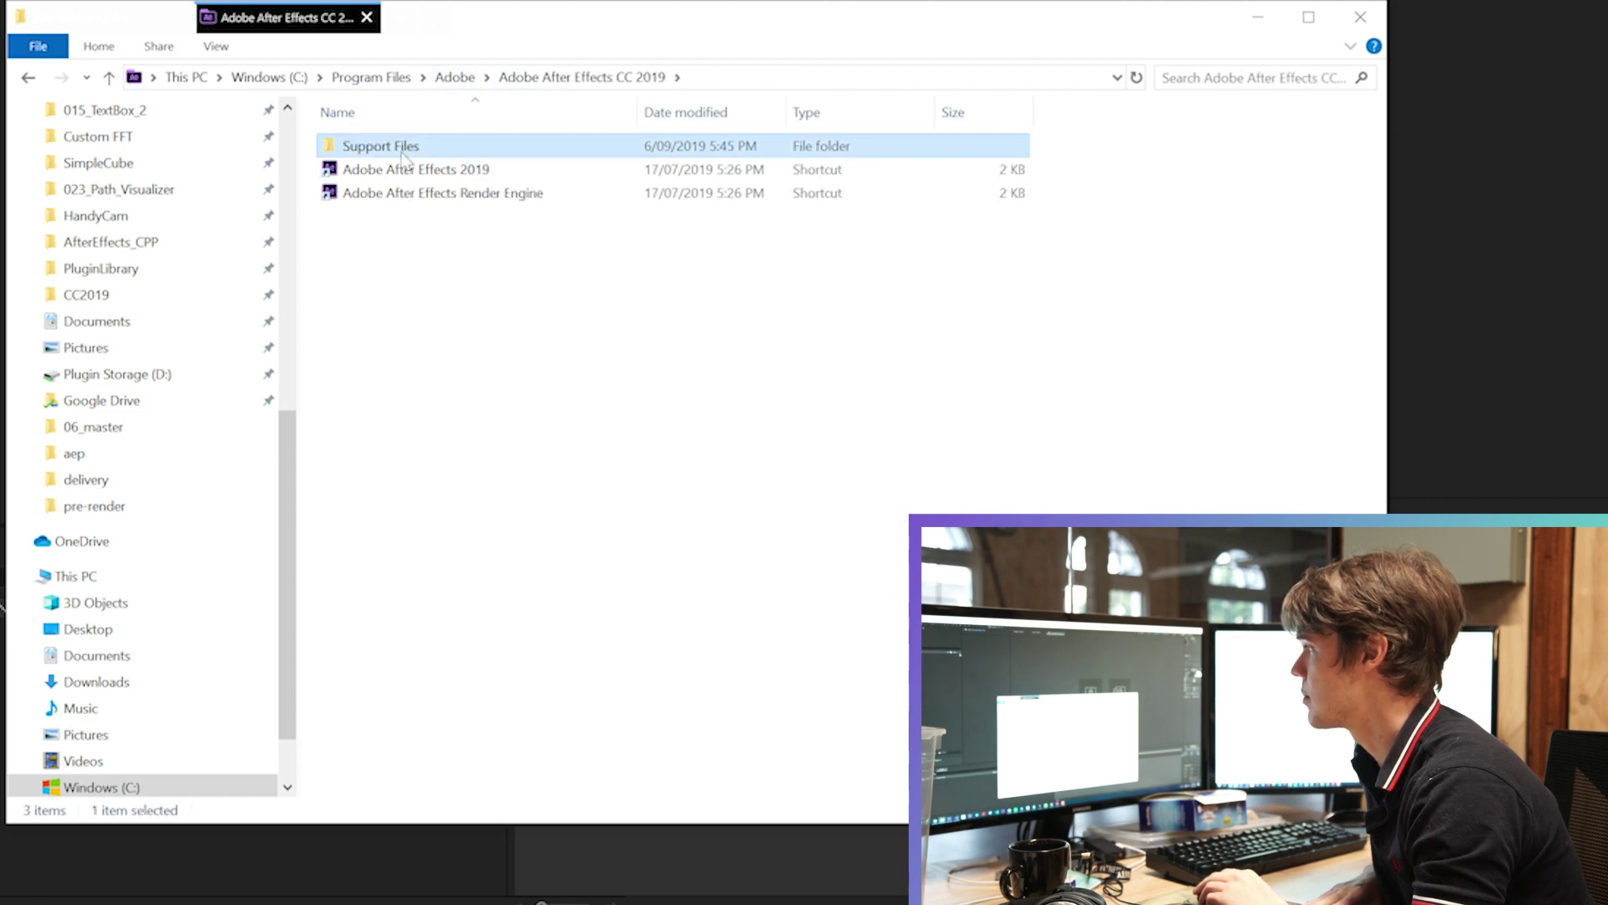
double_click(381, 147)
scroll(482, 603, "down", 3)
double_click(360, 574)
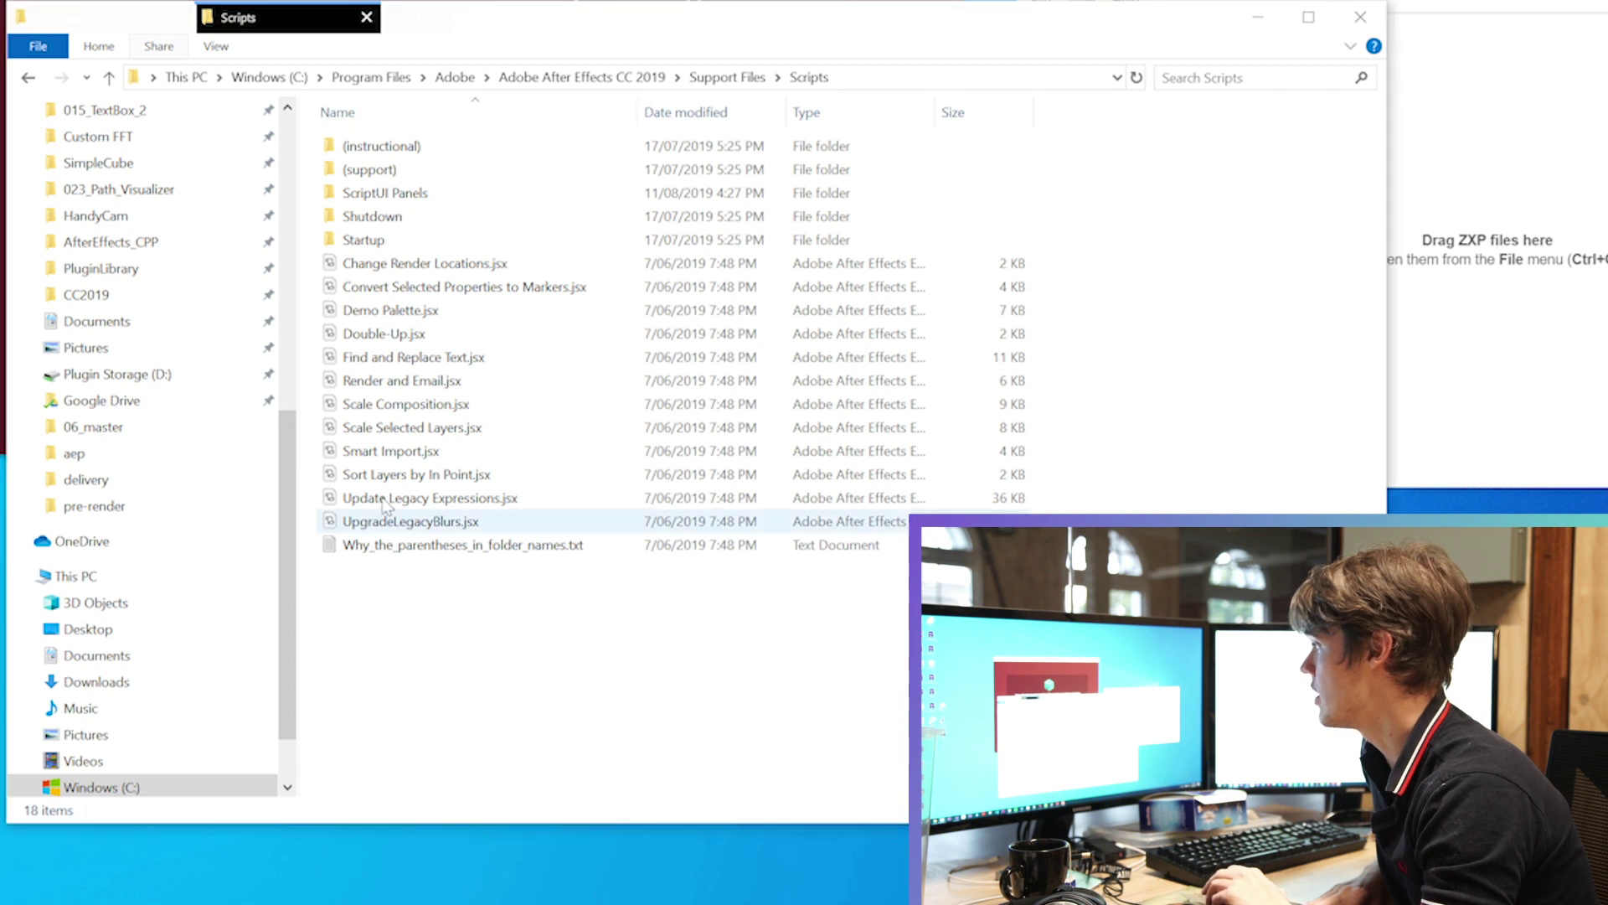
- Open the ScriptUI Panels folder in Scripts to view its panel scripts
left_click(392, 196)
double_click(392, 196)
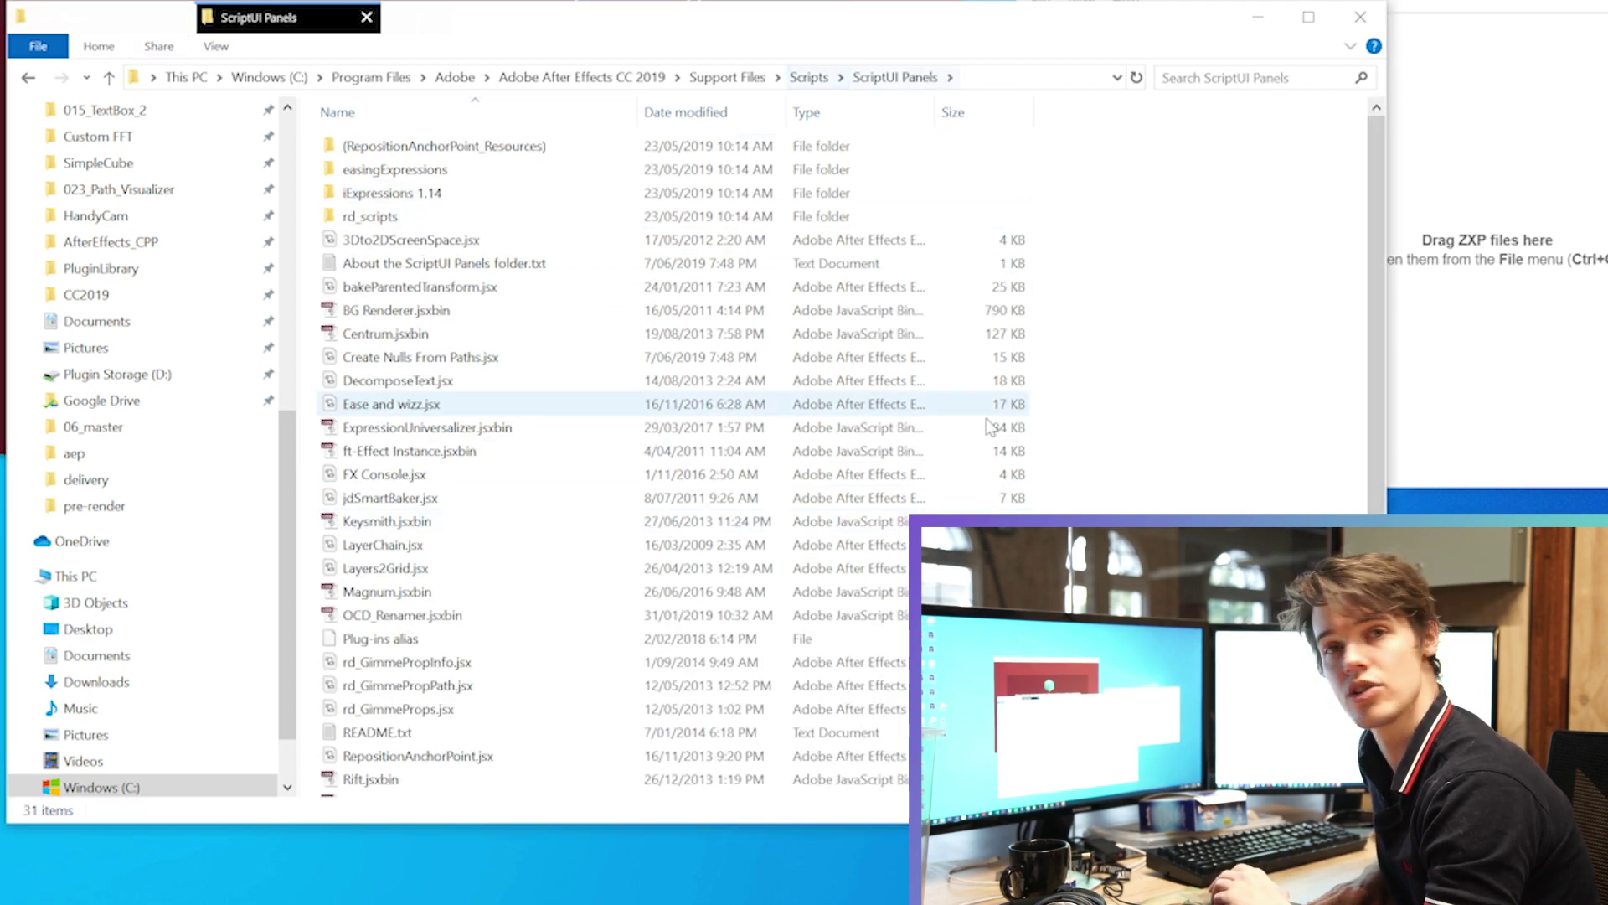
scroll(679, 461, "down", 1)
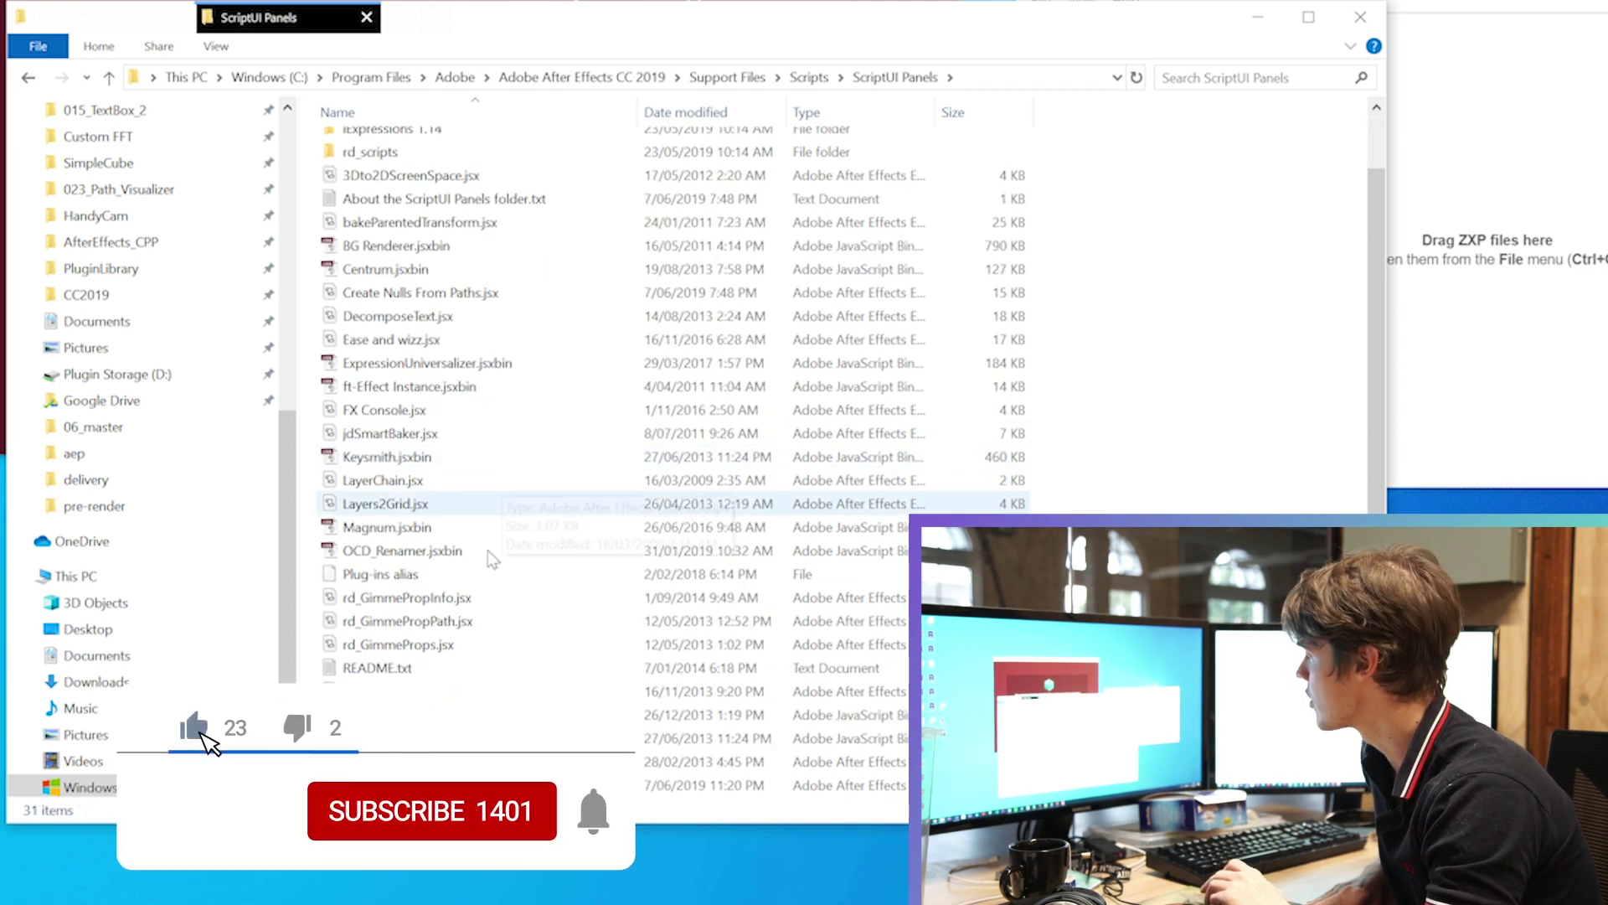
scroll(427, 540, "up", 1)
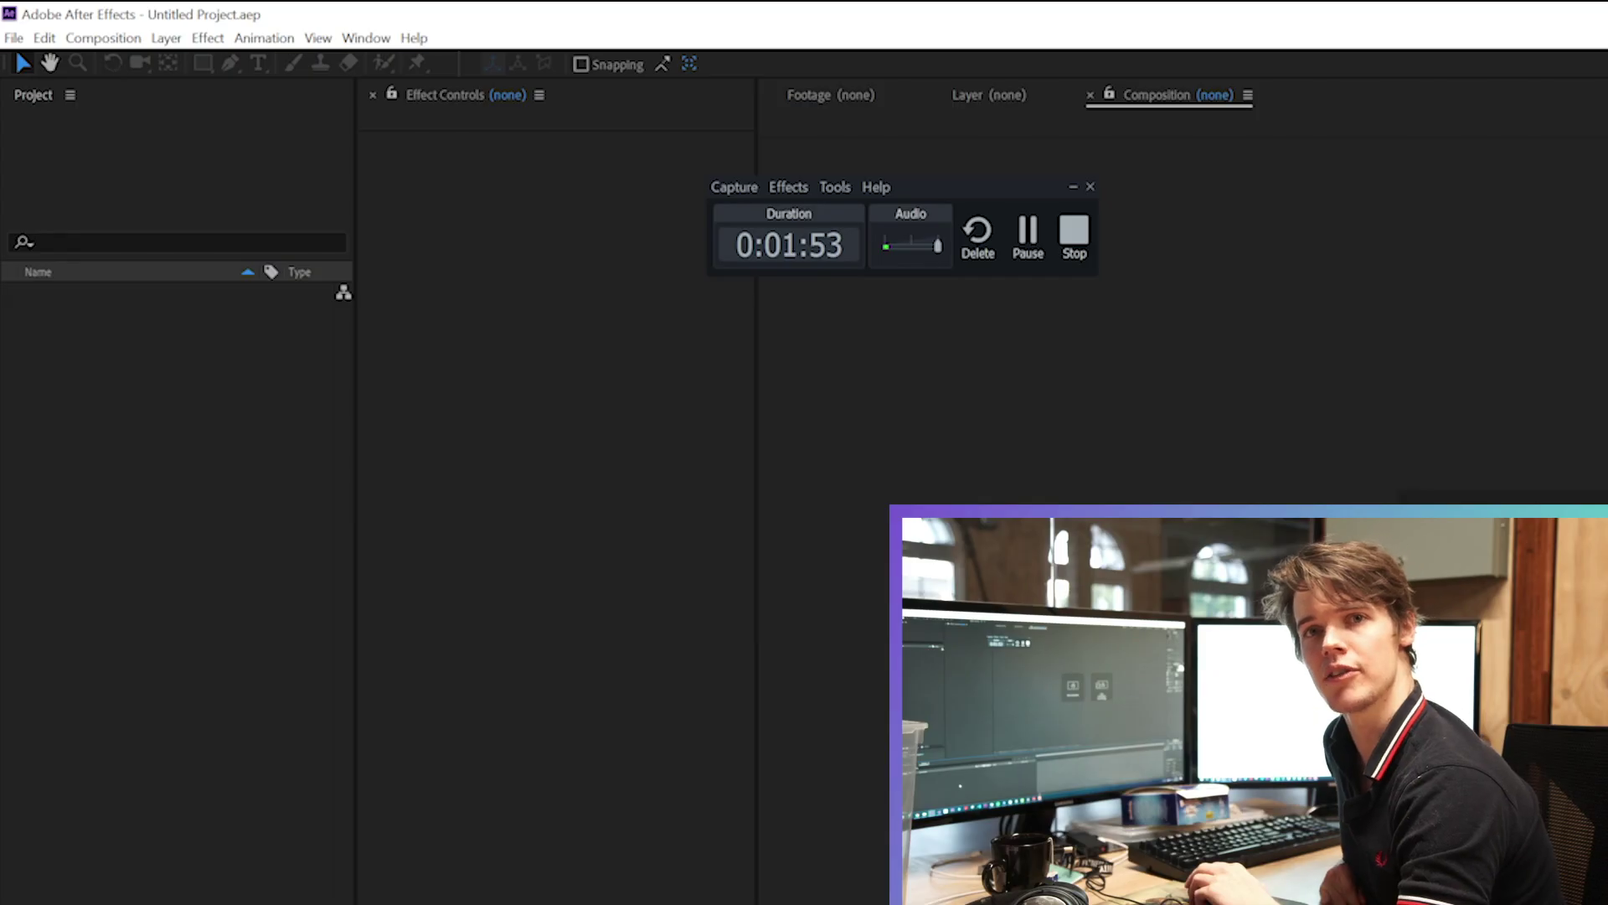
- Open Ease and wizz.jsx from the Window menu, then enlarge and reposition its panel
left_click(362, 39)
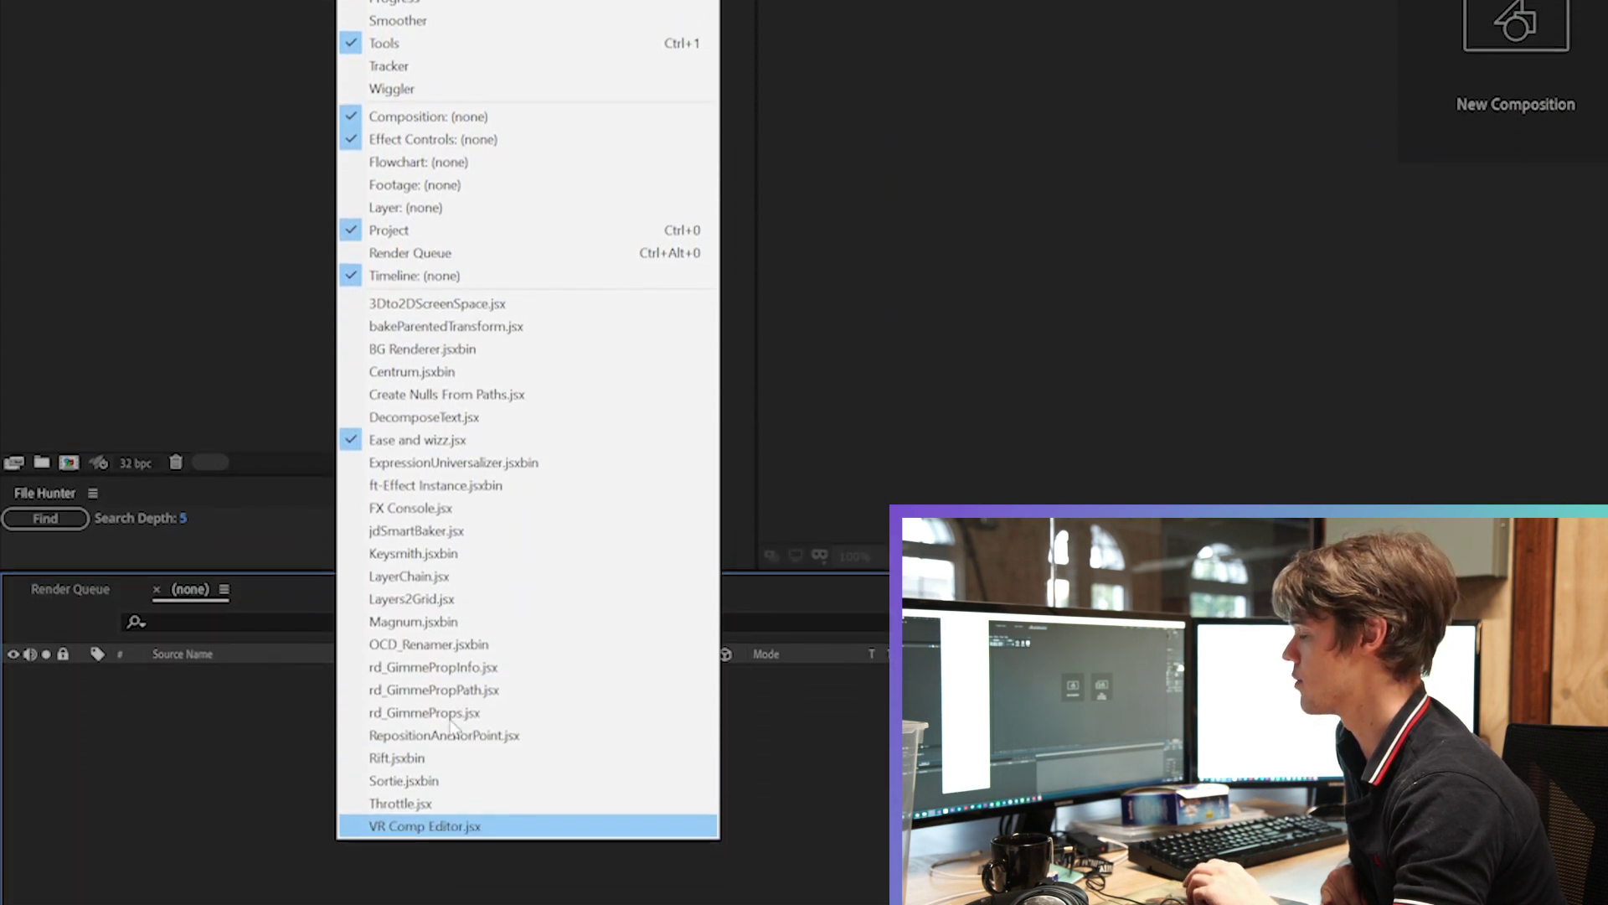
left_click(427, 825)
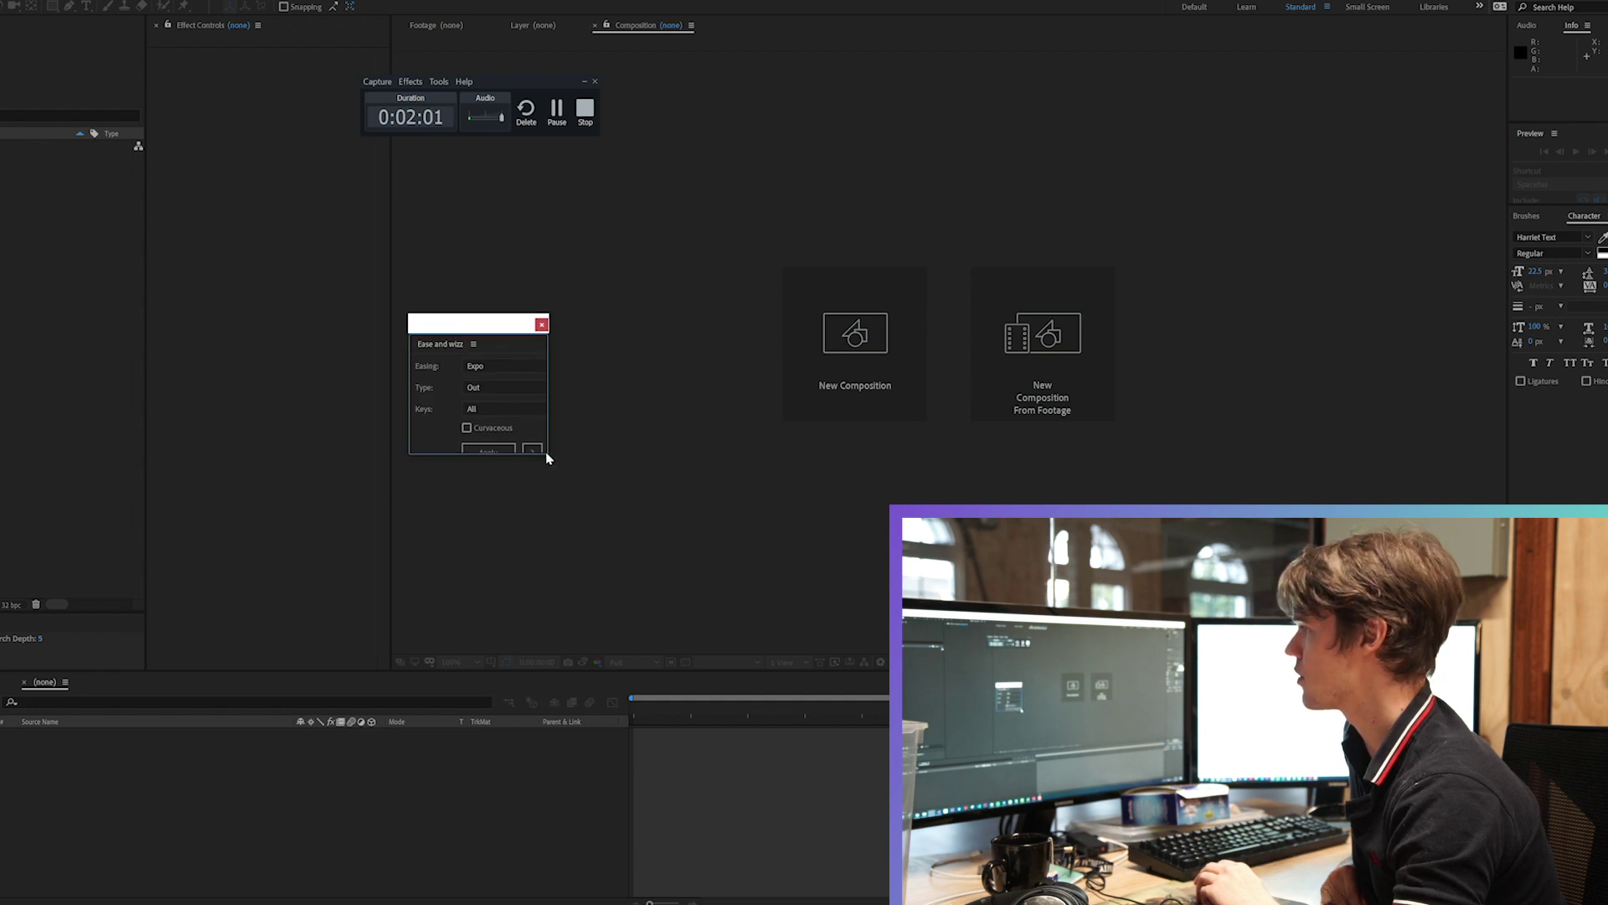
left_click_drag(638, 523, 737, 592)
left_click_drag(557, 325, 532, 291)
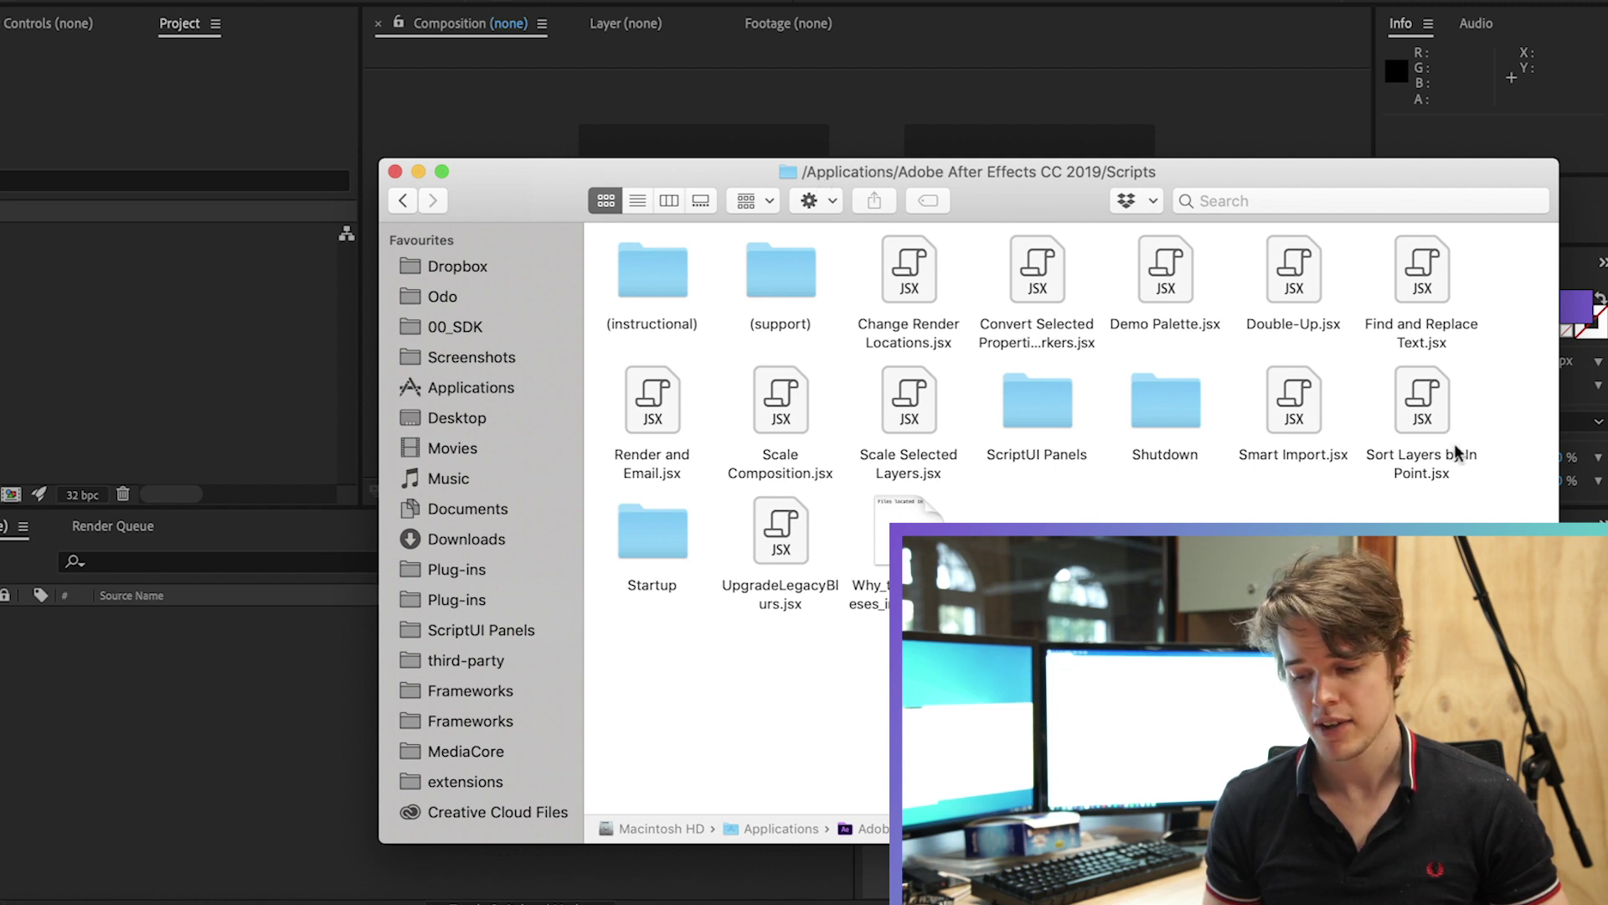
- Close Finder, browse File > Scripts, show the Ease and wizz easing options, and open ScriptUI Panels
left_click(134, 90)
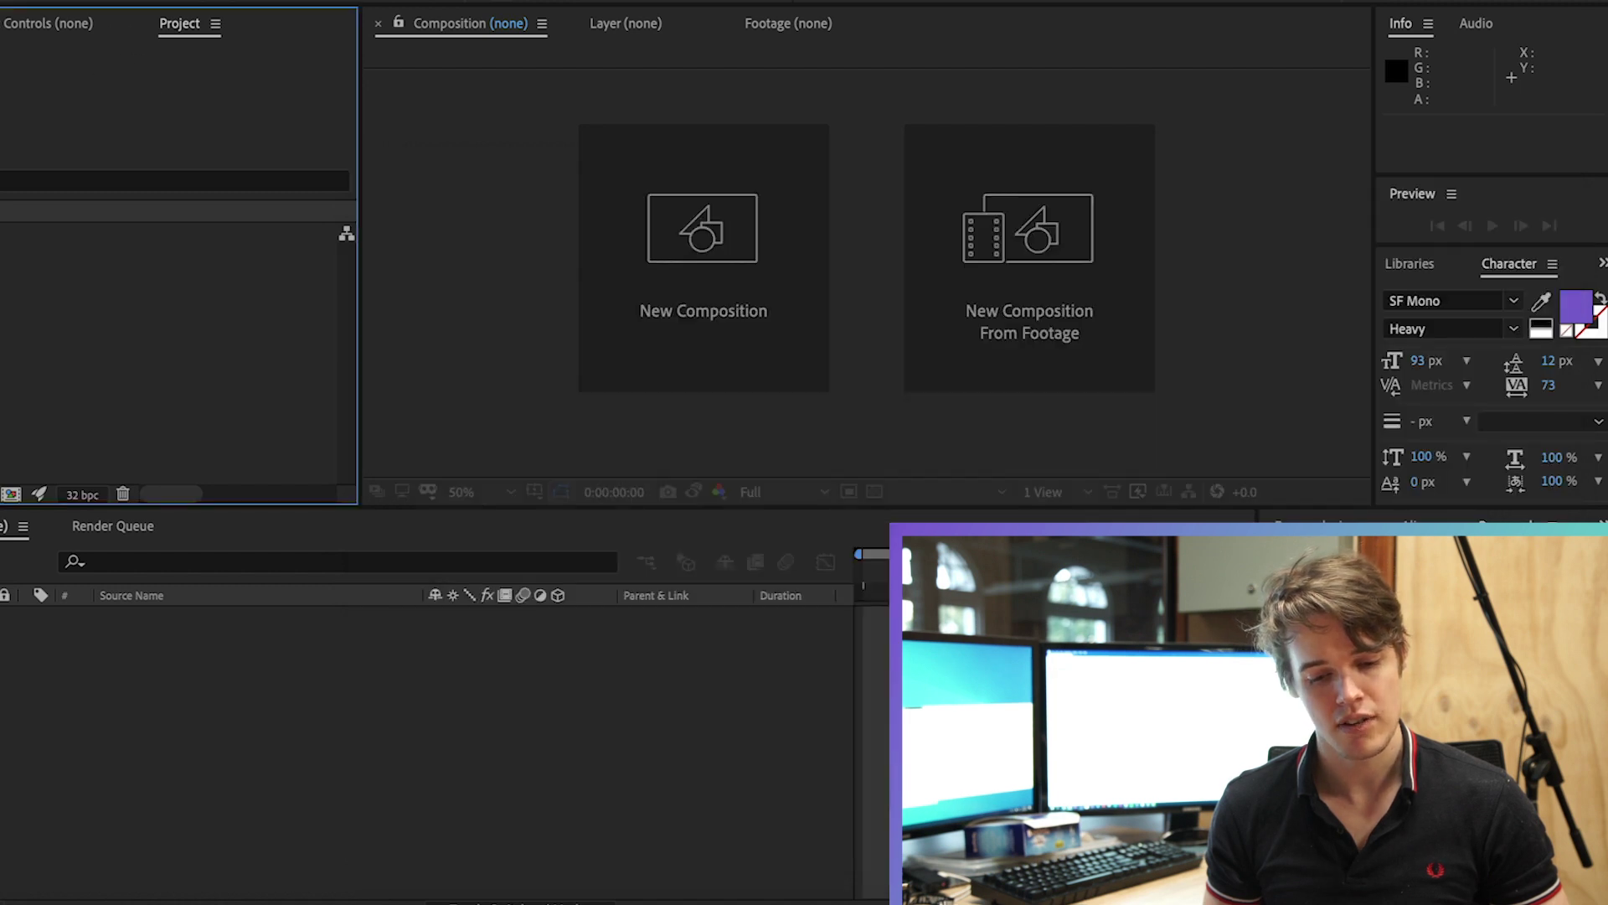
left_click(157, 0)
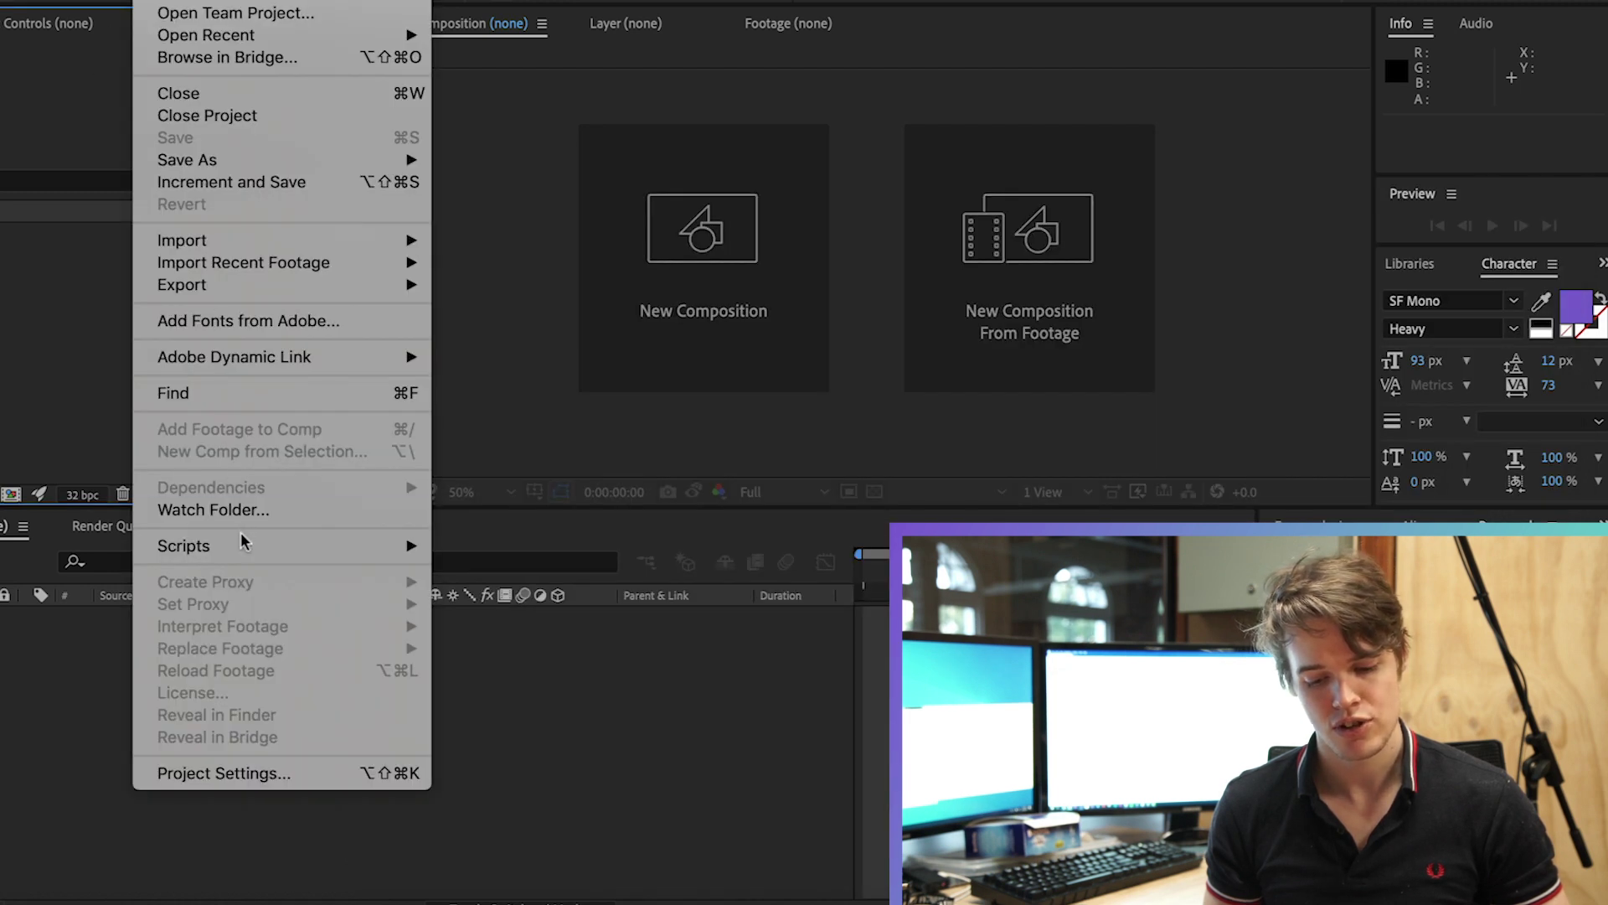
mouse_move(183, 545)
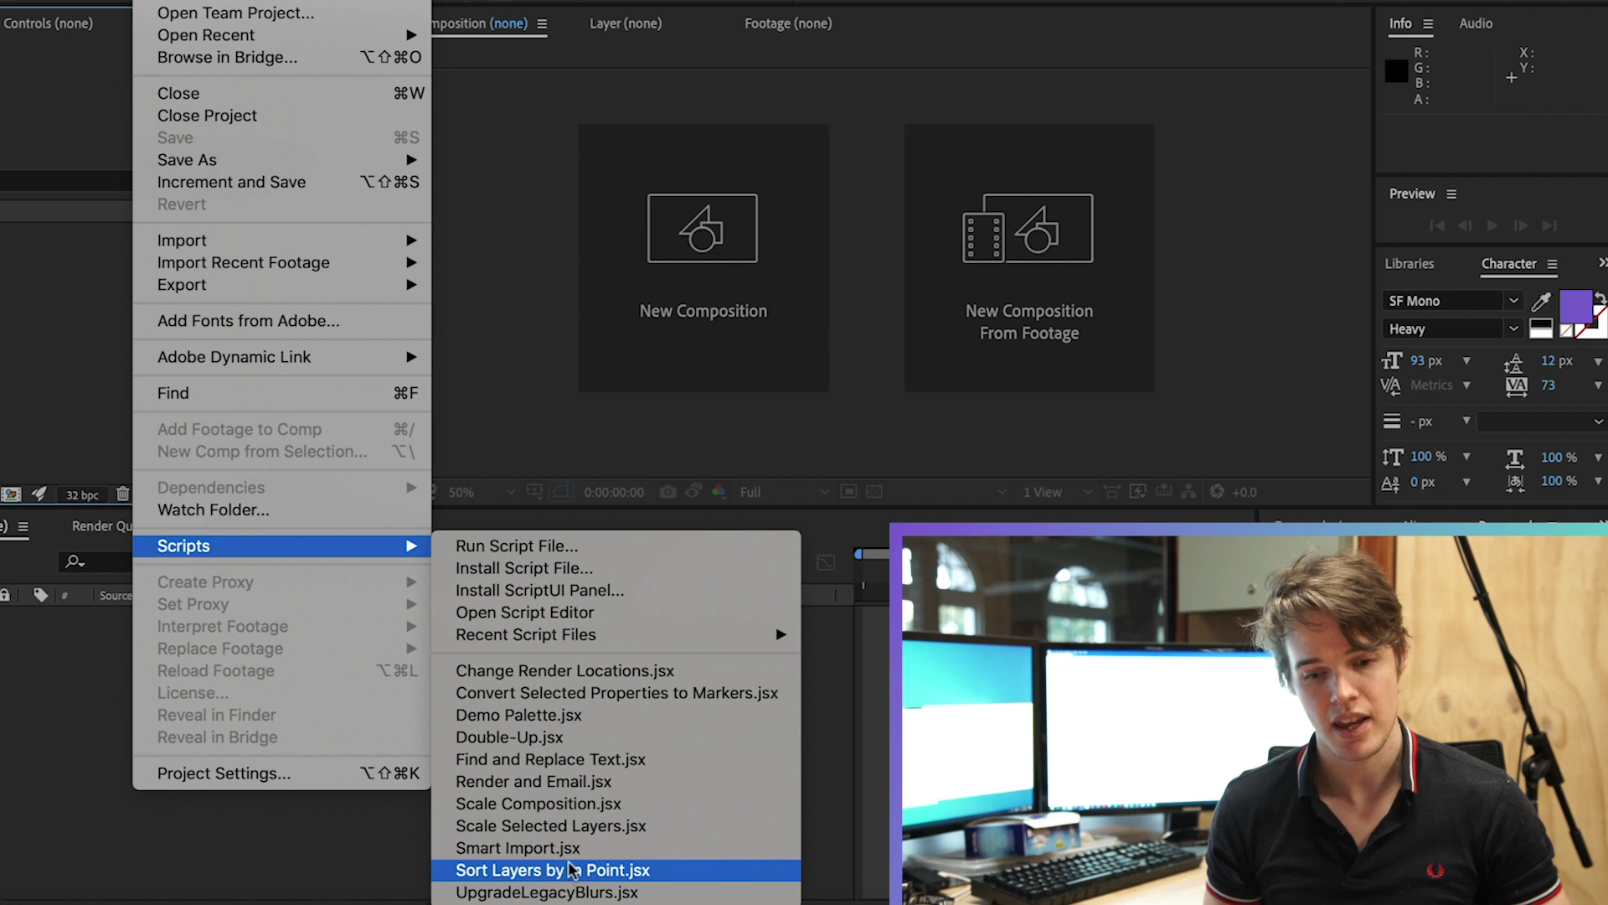
left_click(572, 869)
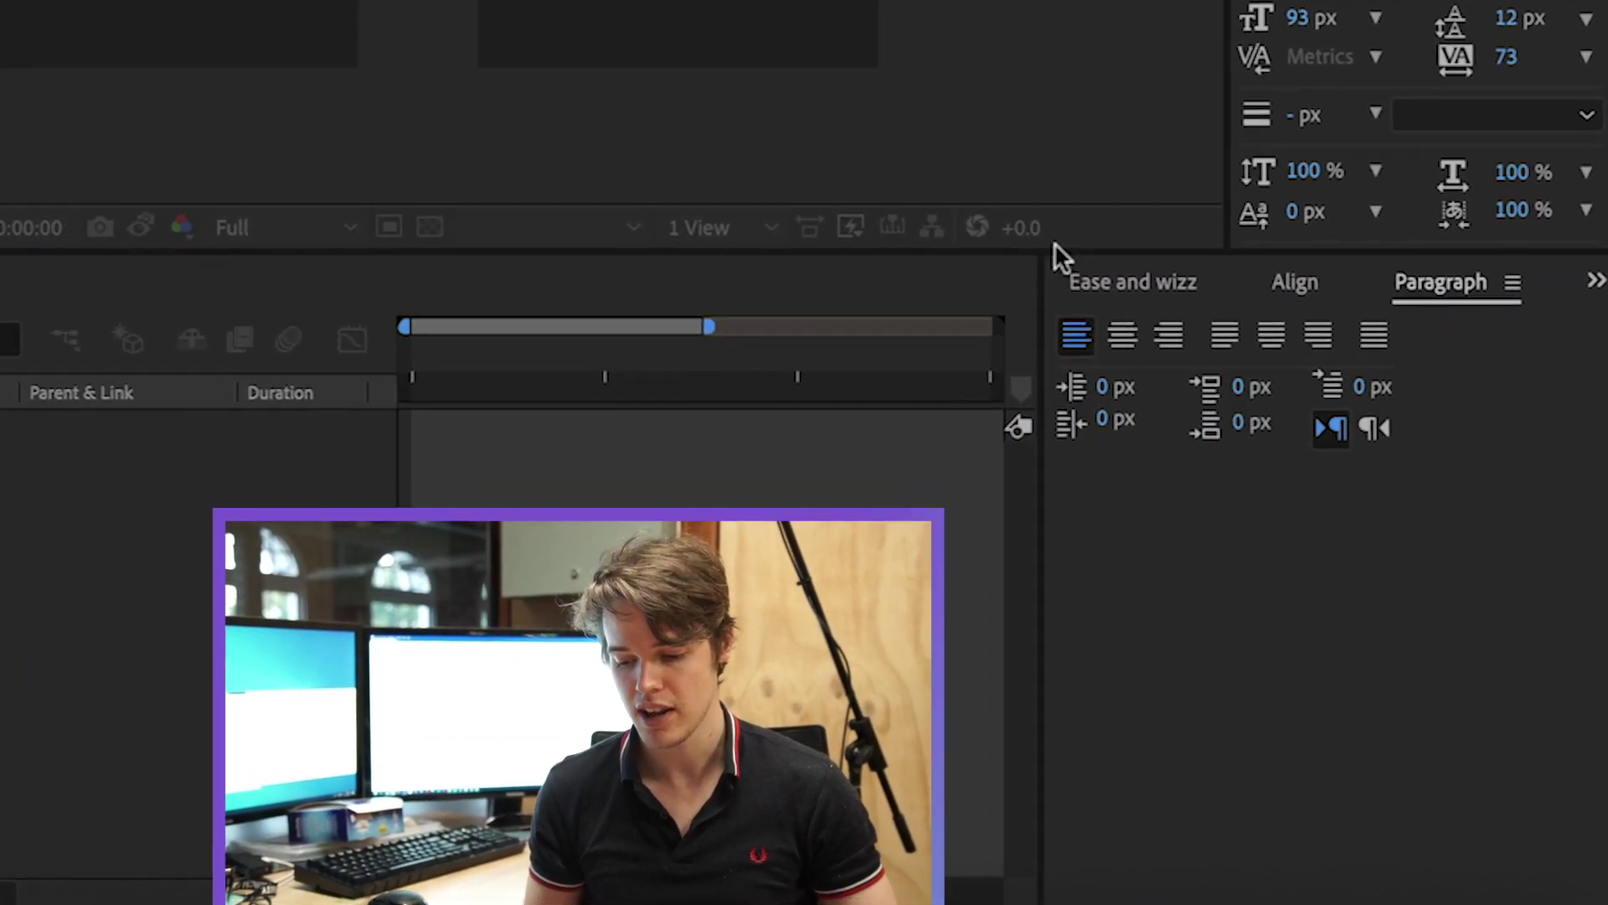
left_click(1065, 280)
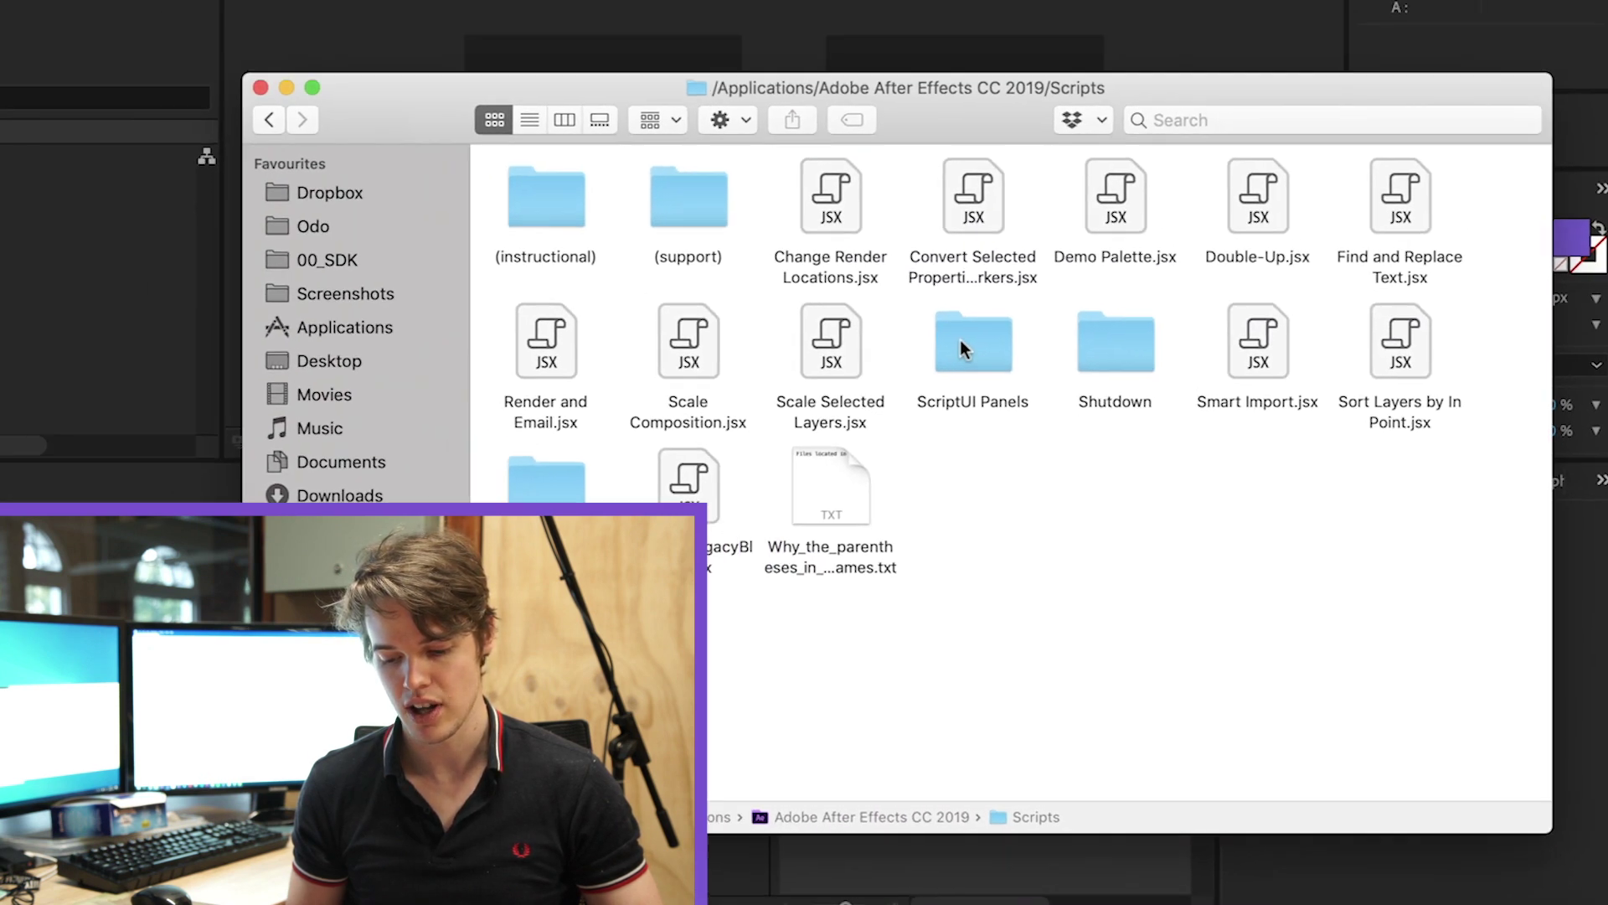
double_click(962, 341)
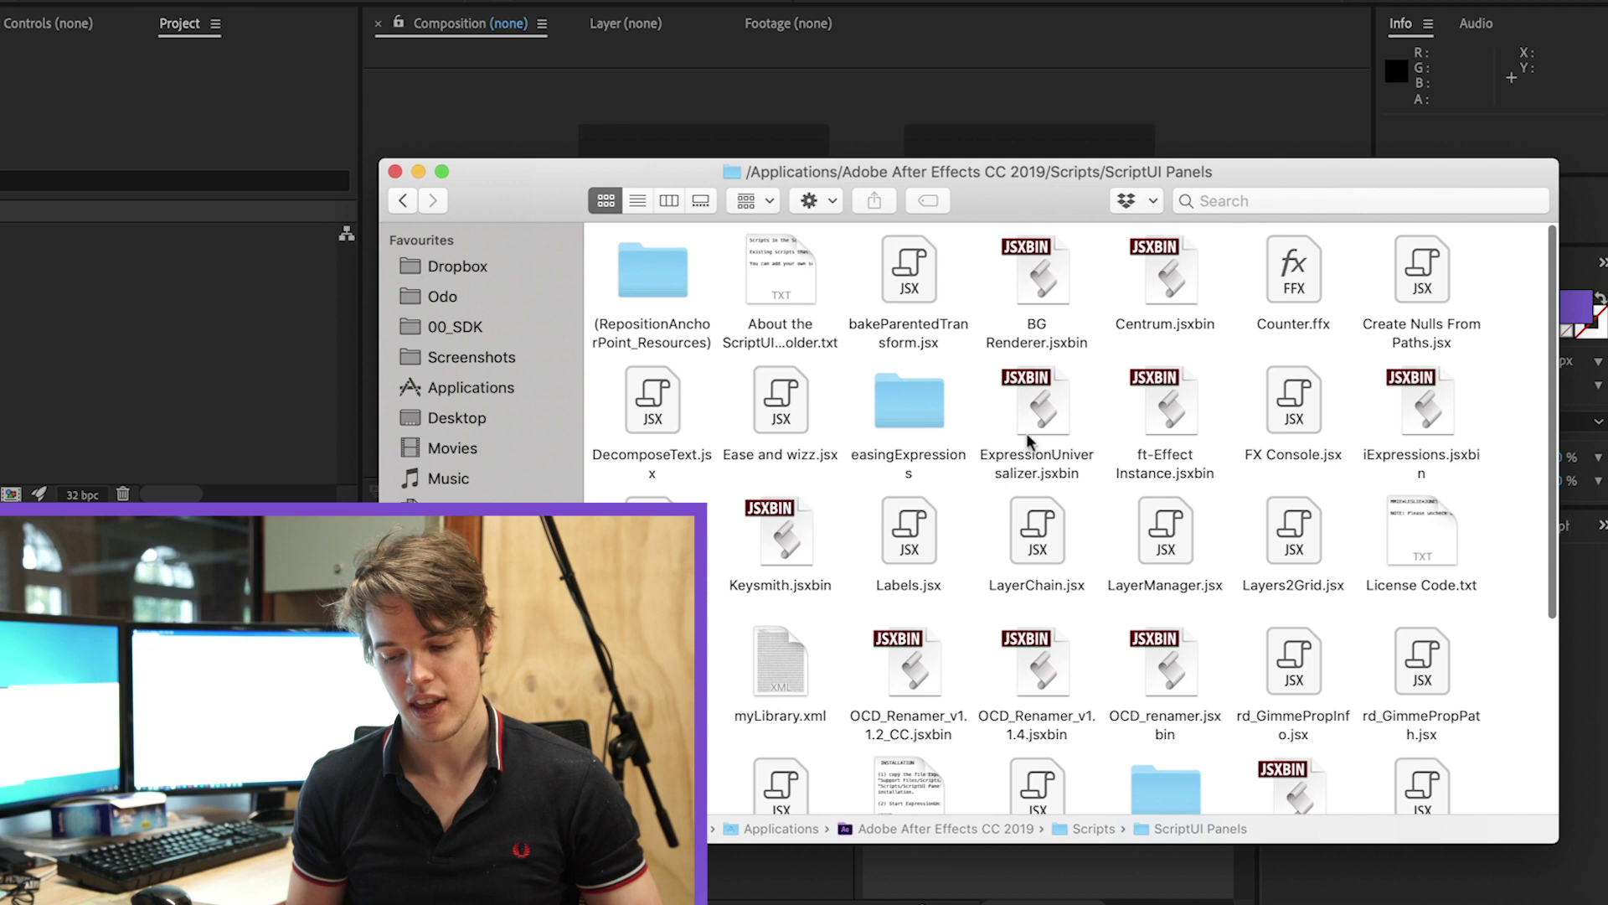
- Find Ease and wizz.jsx in the Window menu's script list, then dock its panel by the render queue
left_click(774, 149)
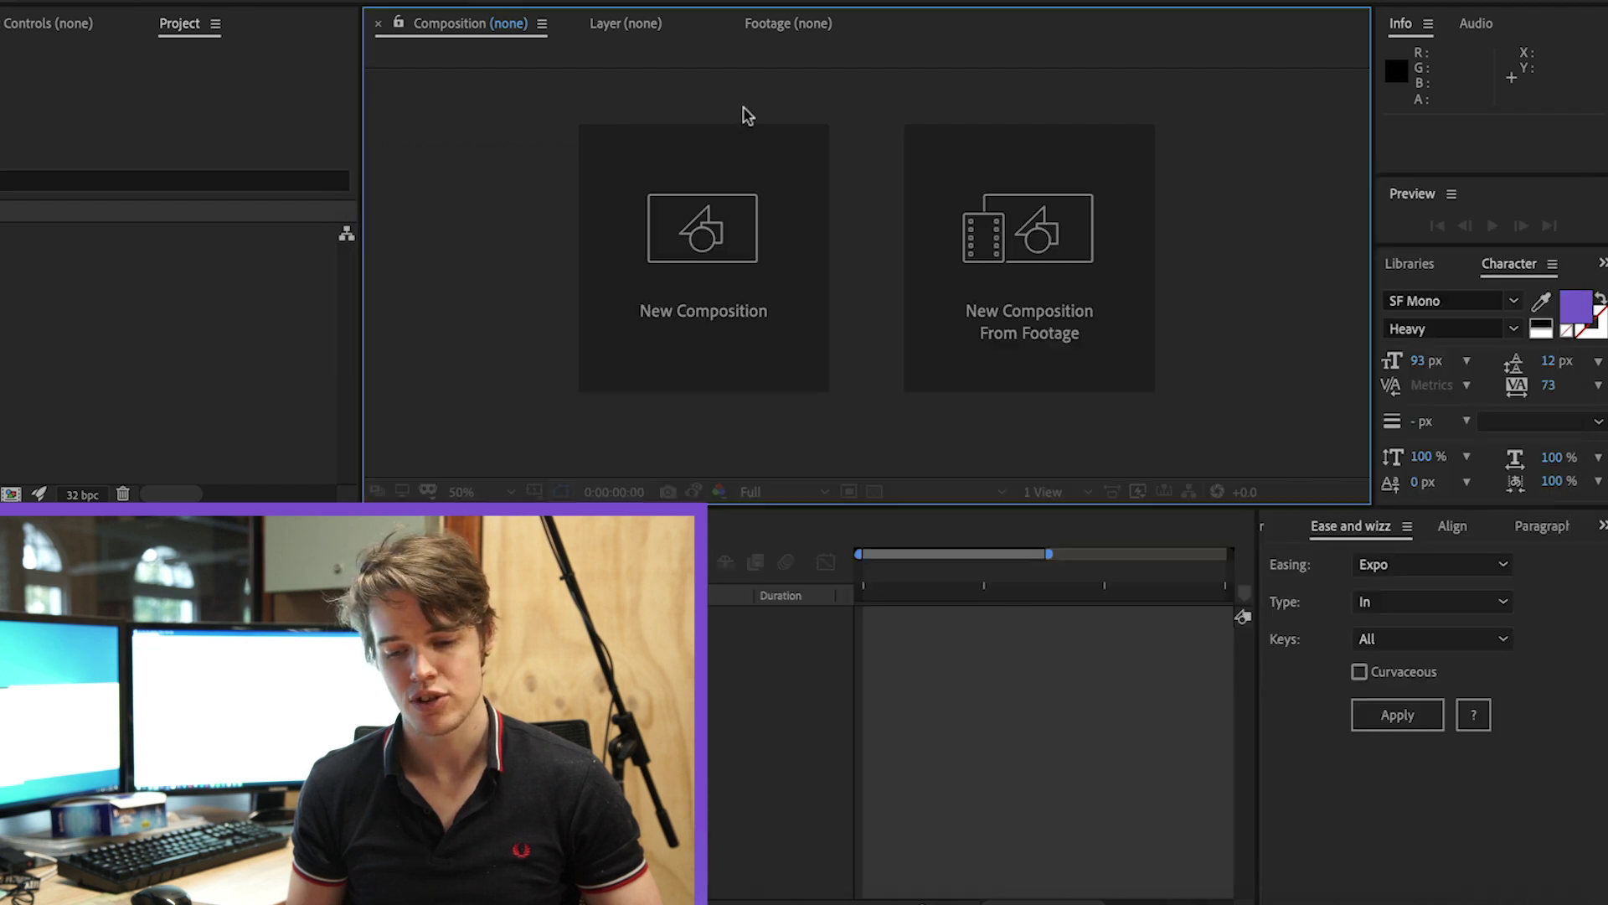
left_click(812, 16)
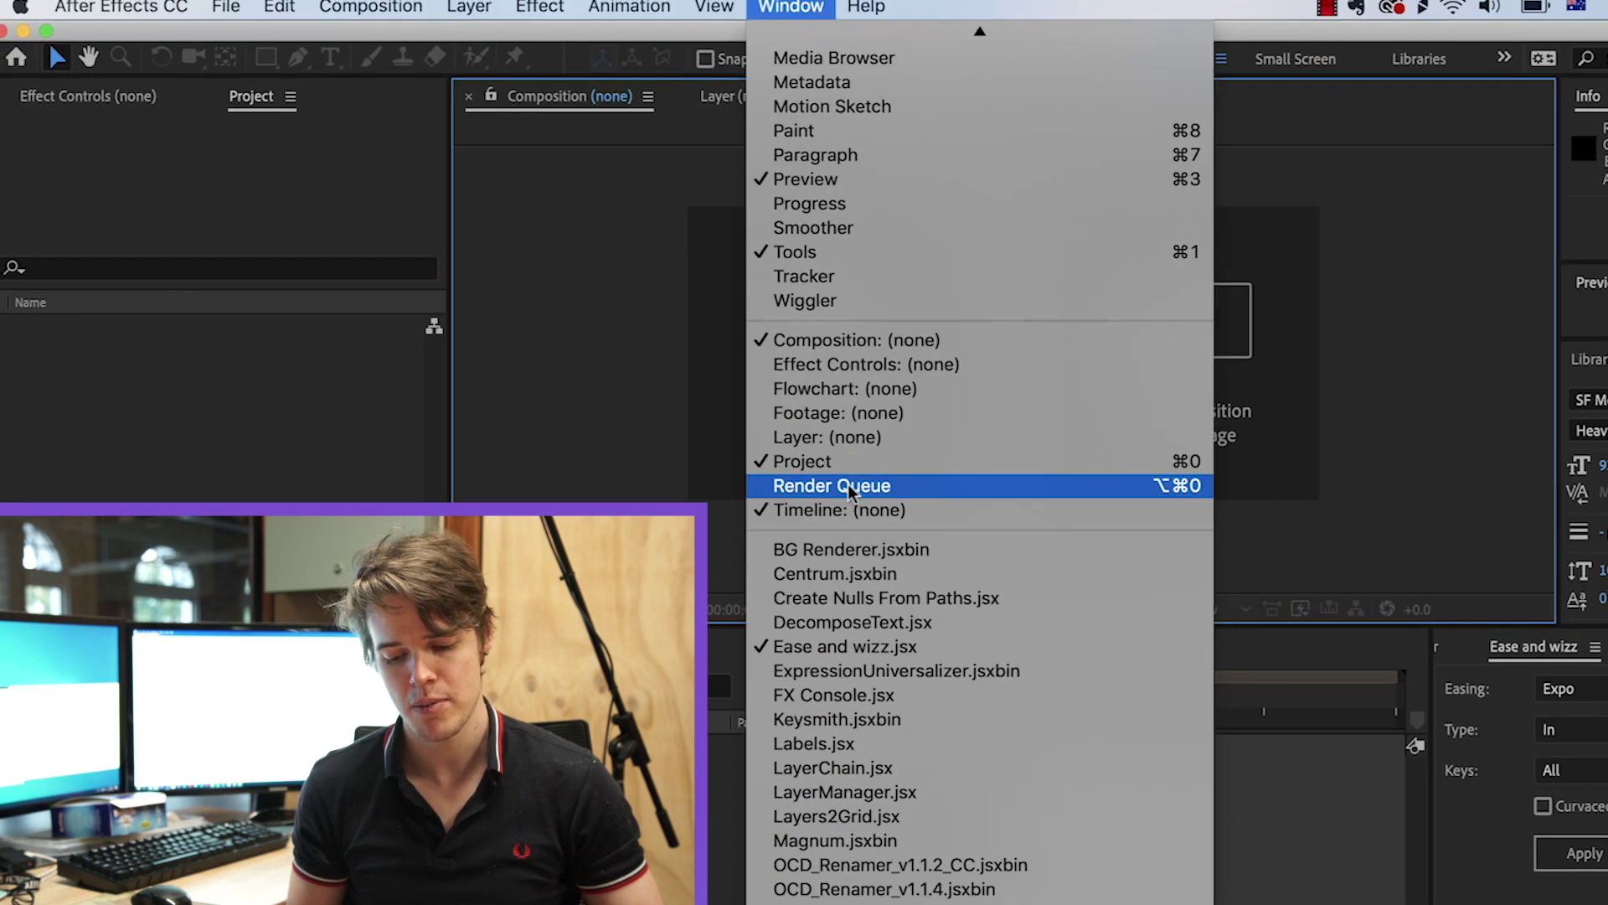
scroll(888, 754, "down", 5)
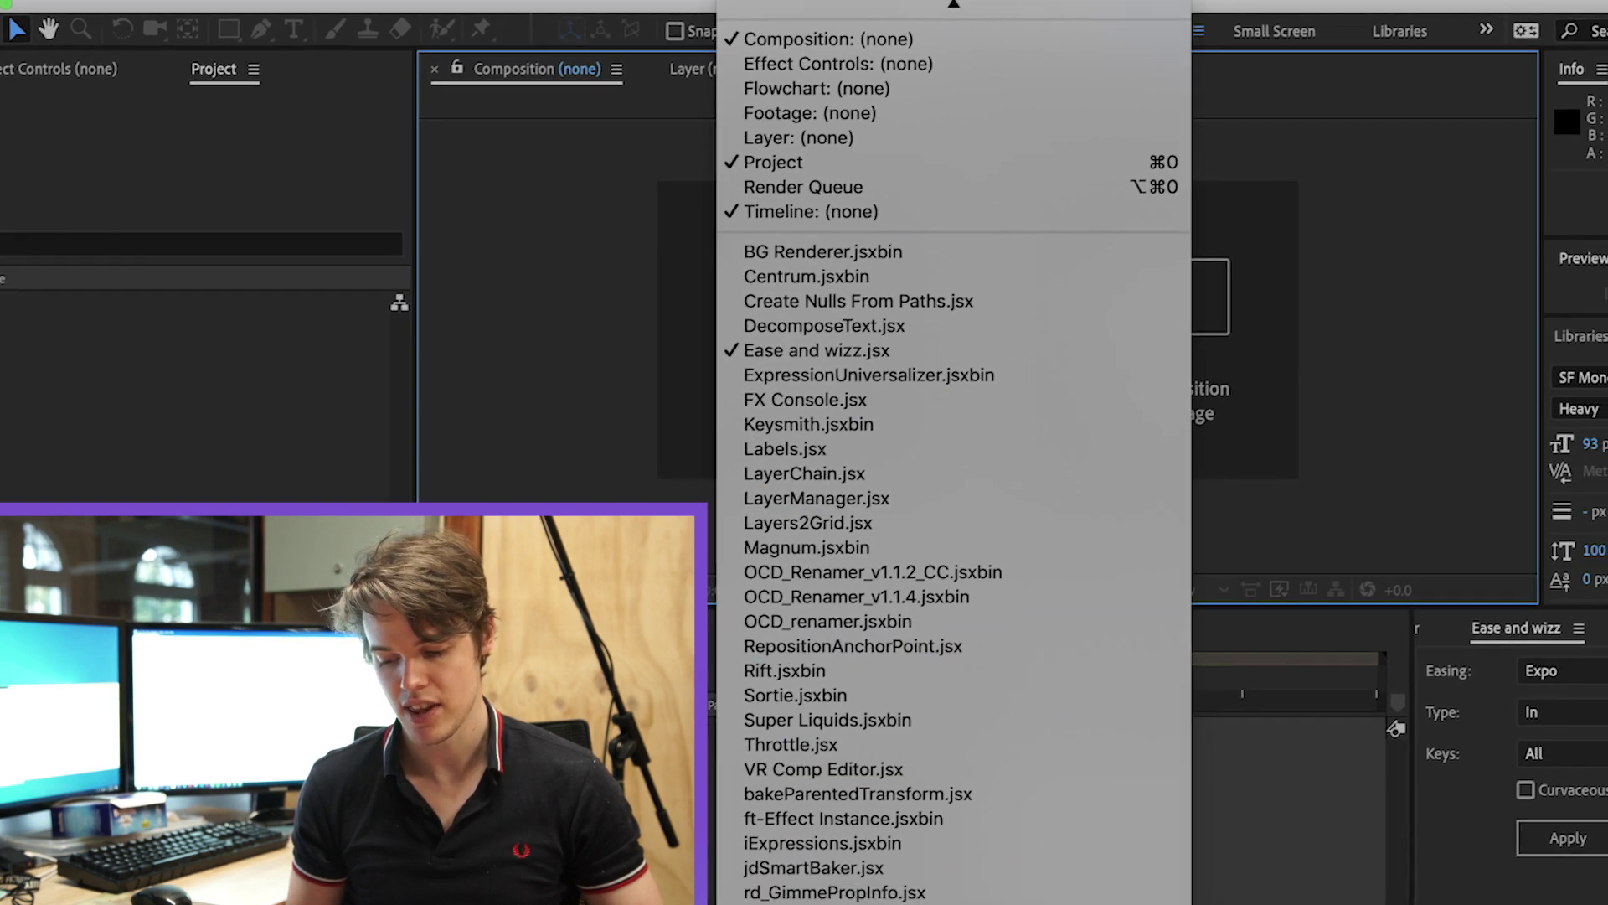
key("Escape")
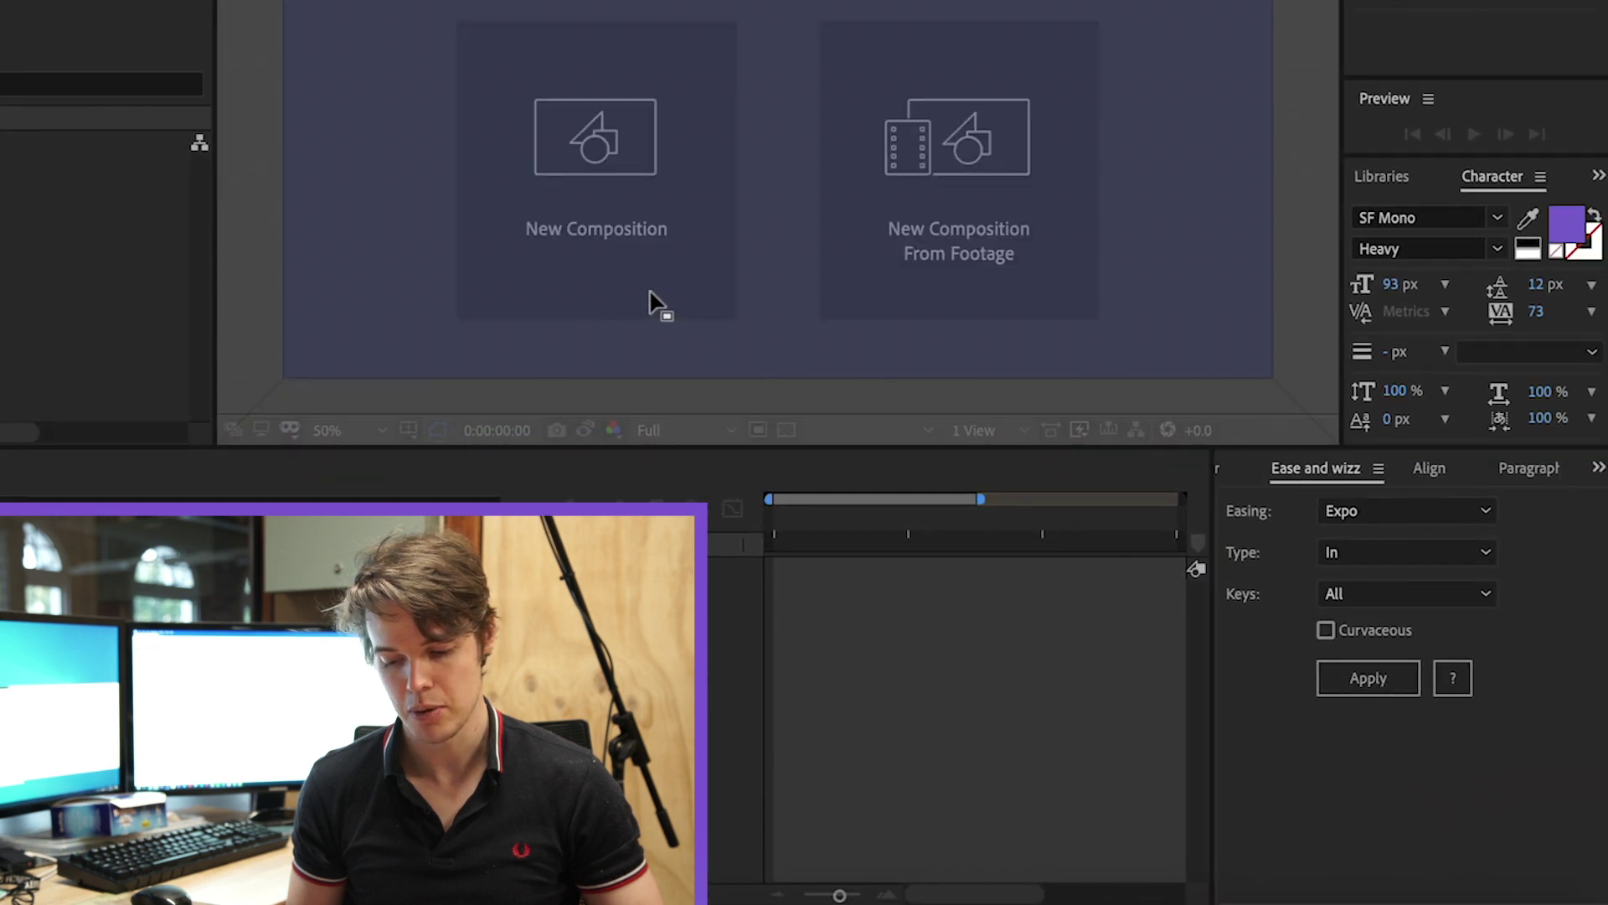
left_click_drag(649, 303, 1056, 470)
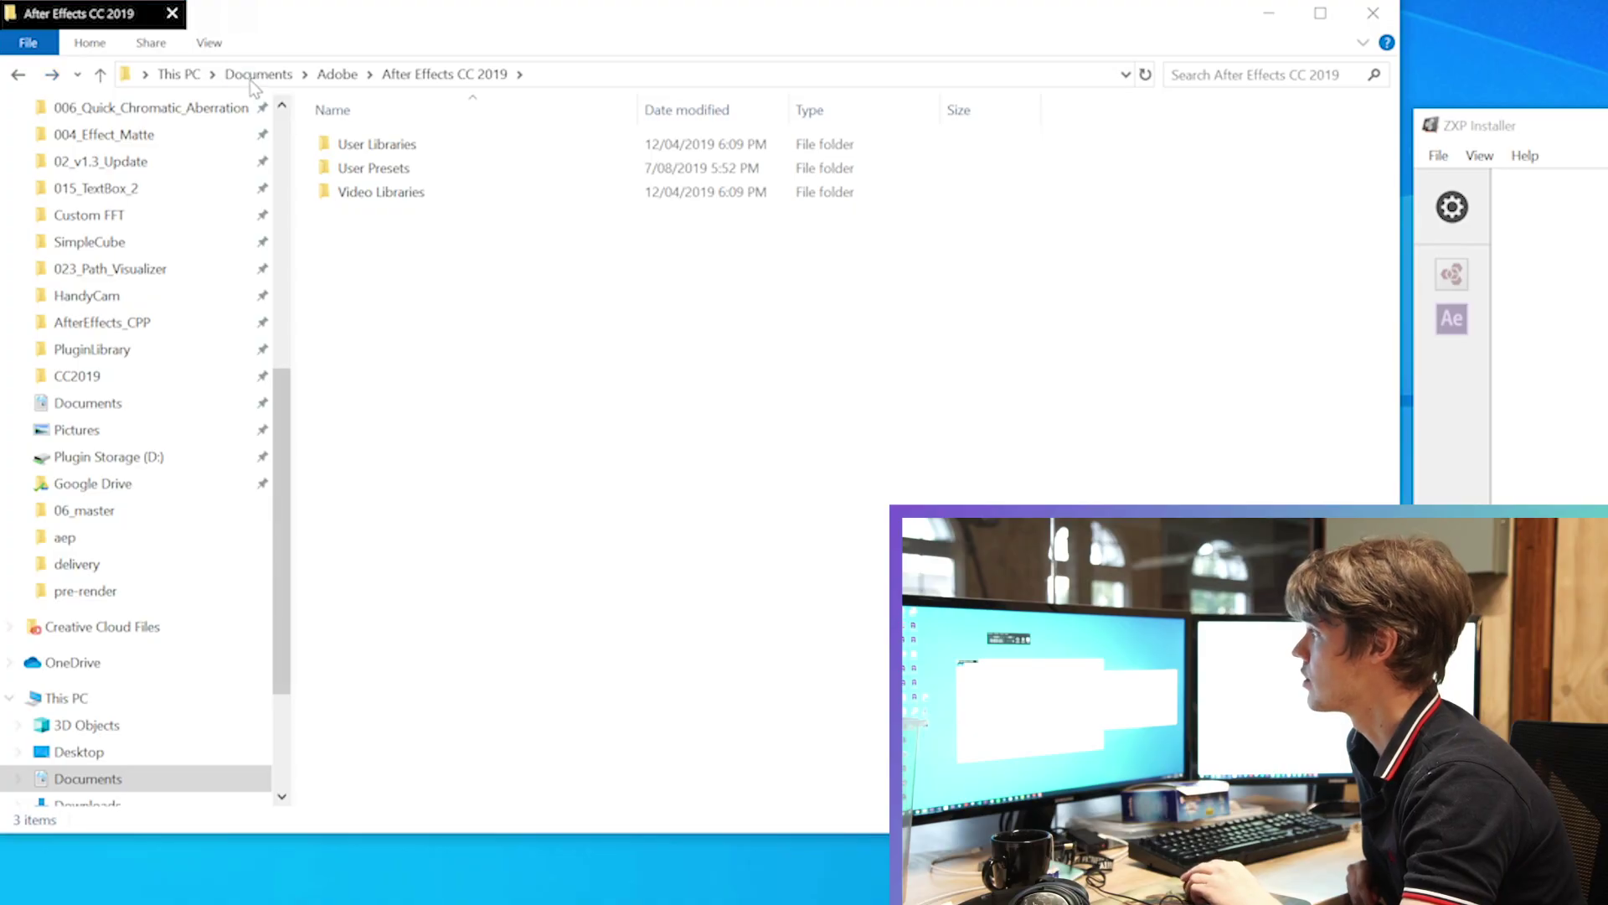
- Go to Documents > Adobe > After Effects CC 2019 > User Presets and select Deep Glow.ffx
left_click(251, 80)
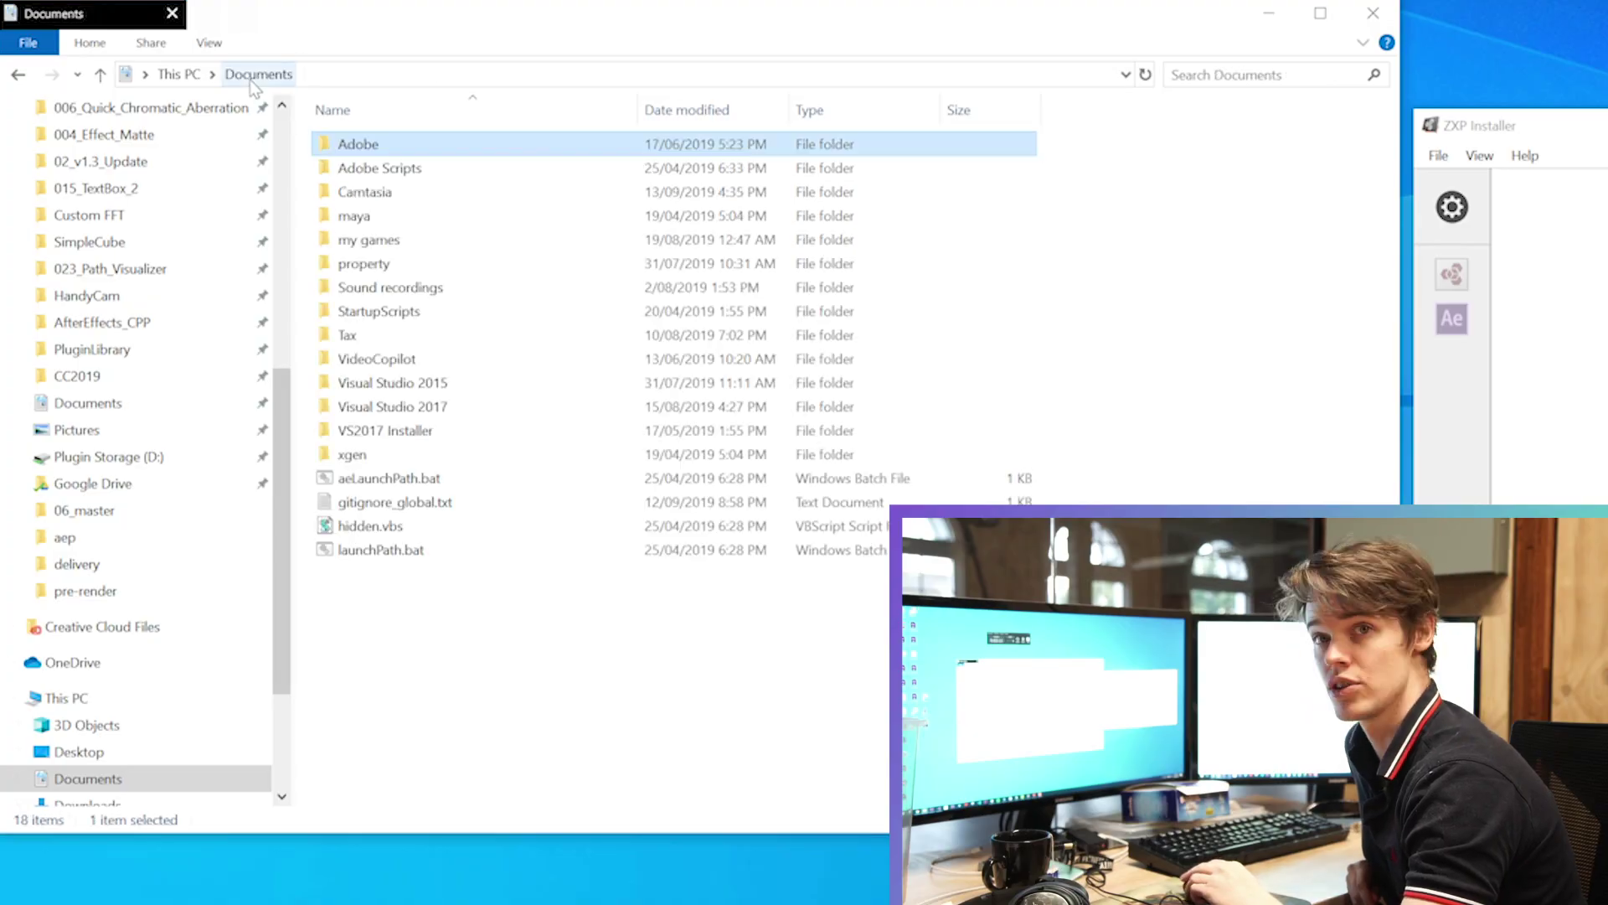
double_click(368, 145)
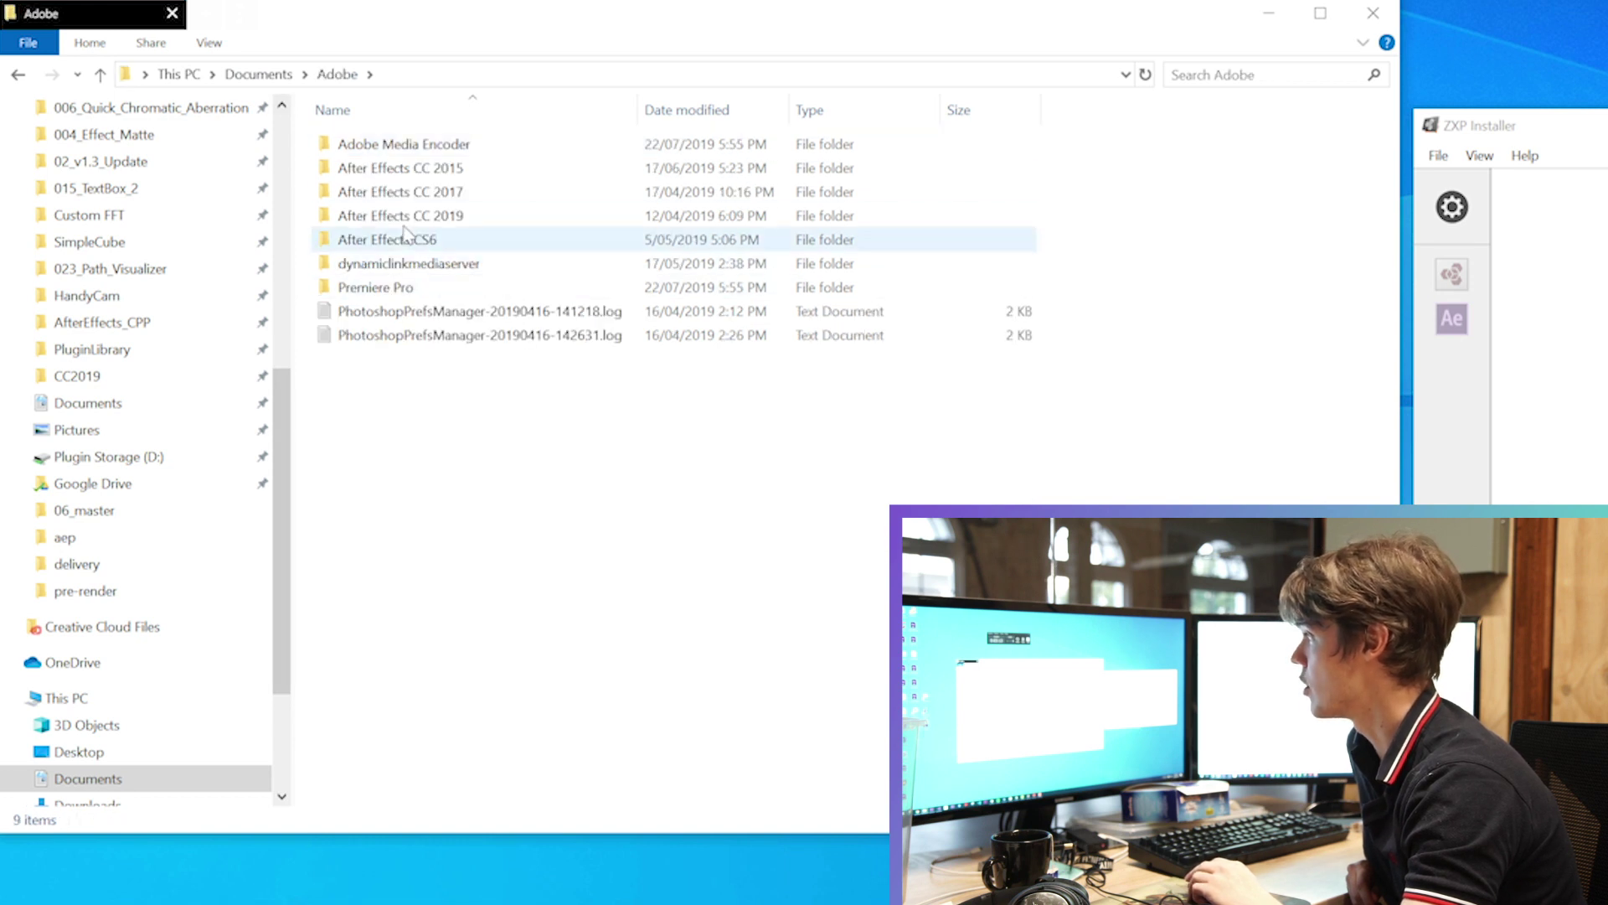
double_click(377, 214)
left_click(374, 174)
double_click(372, 175)
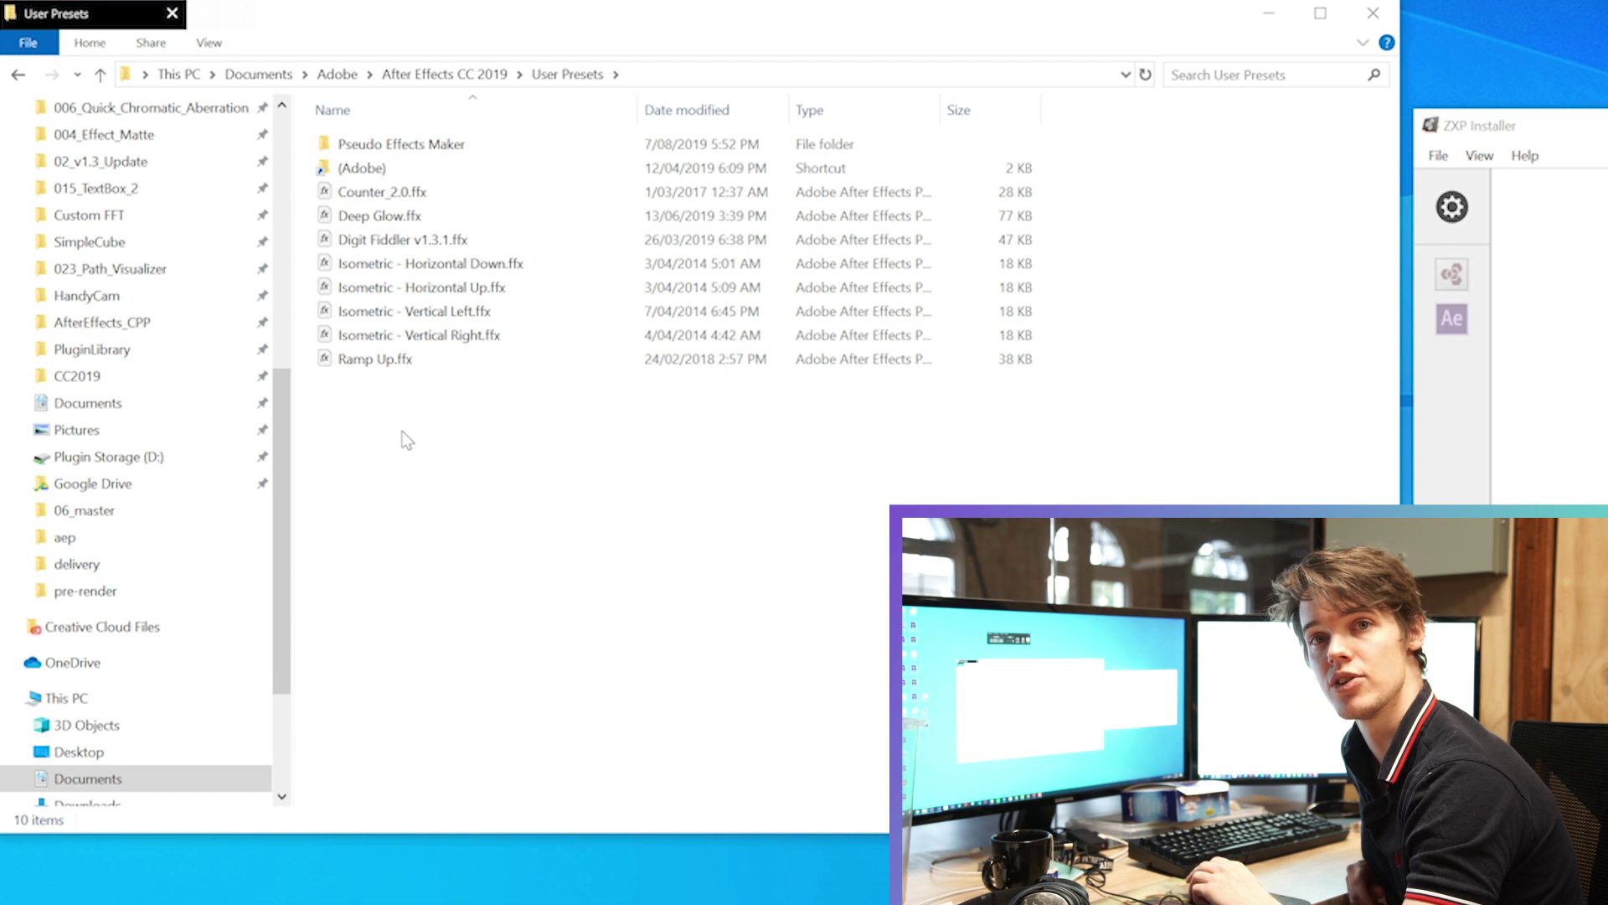
left_click(379, 221)
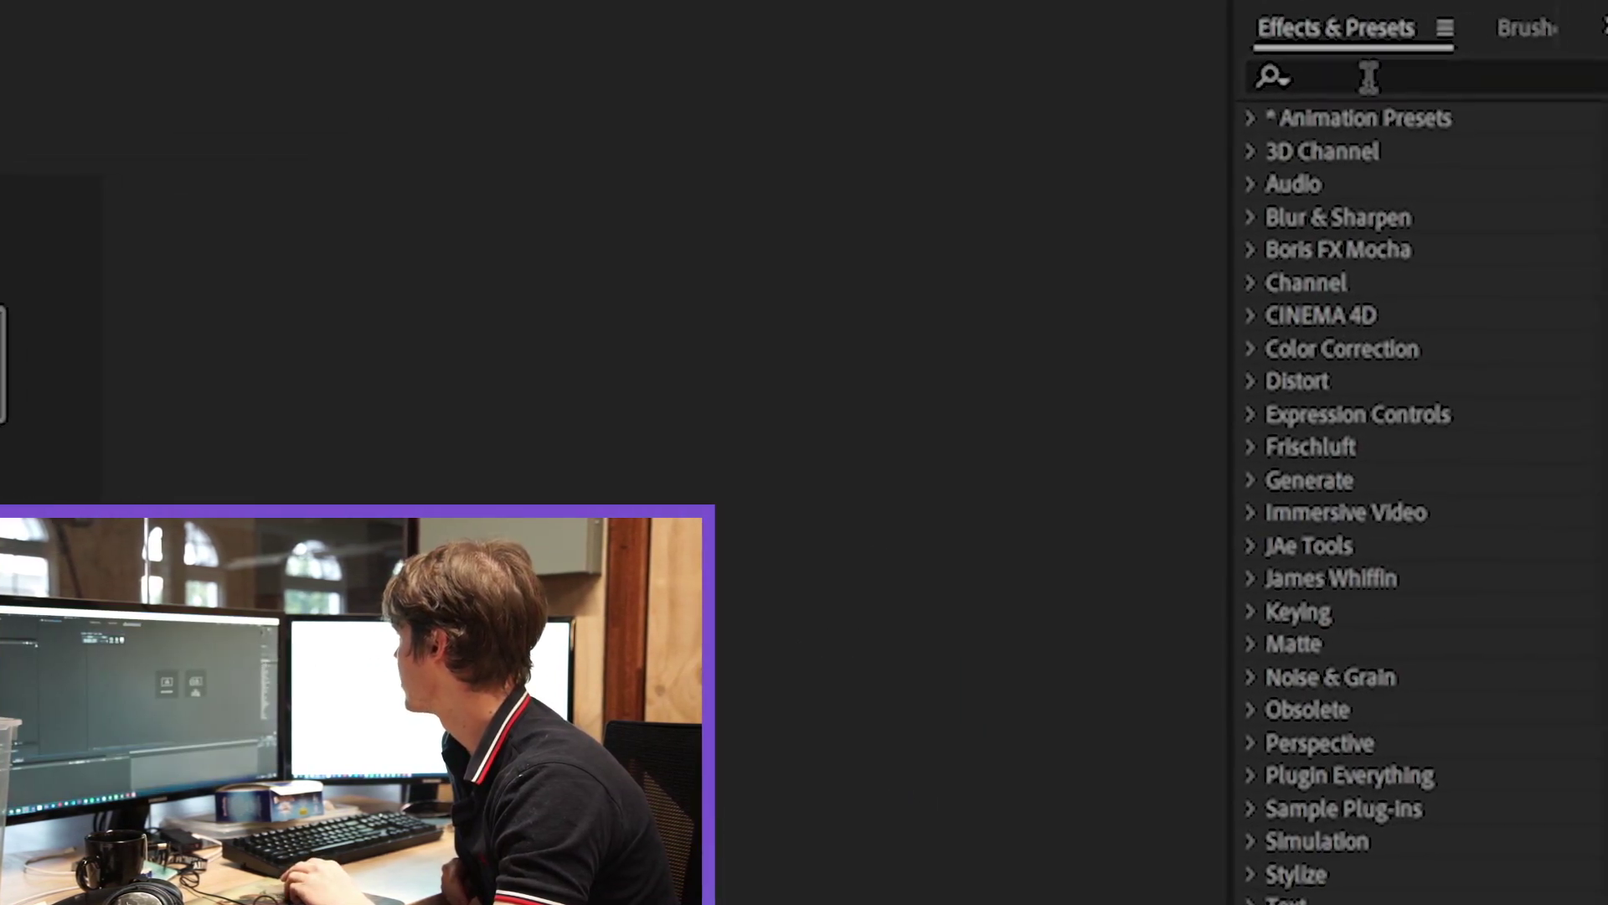
- Refresh the Effects & Presets list from the panel tab's context menu
left_click(1376, 76)
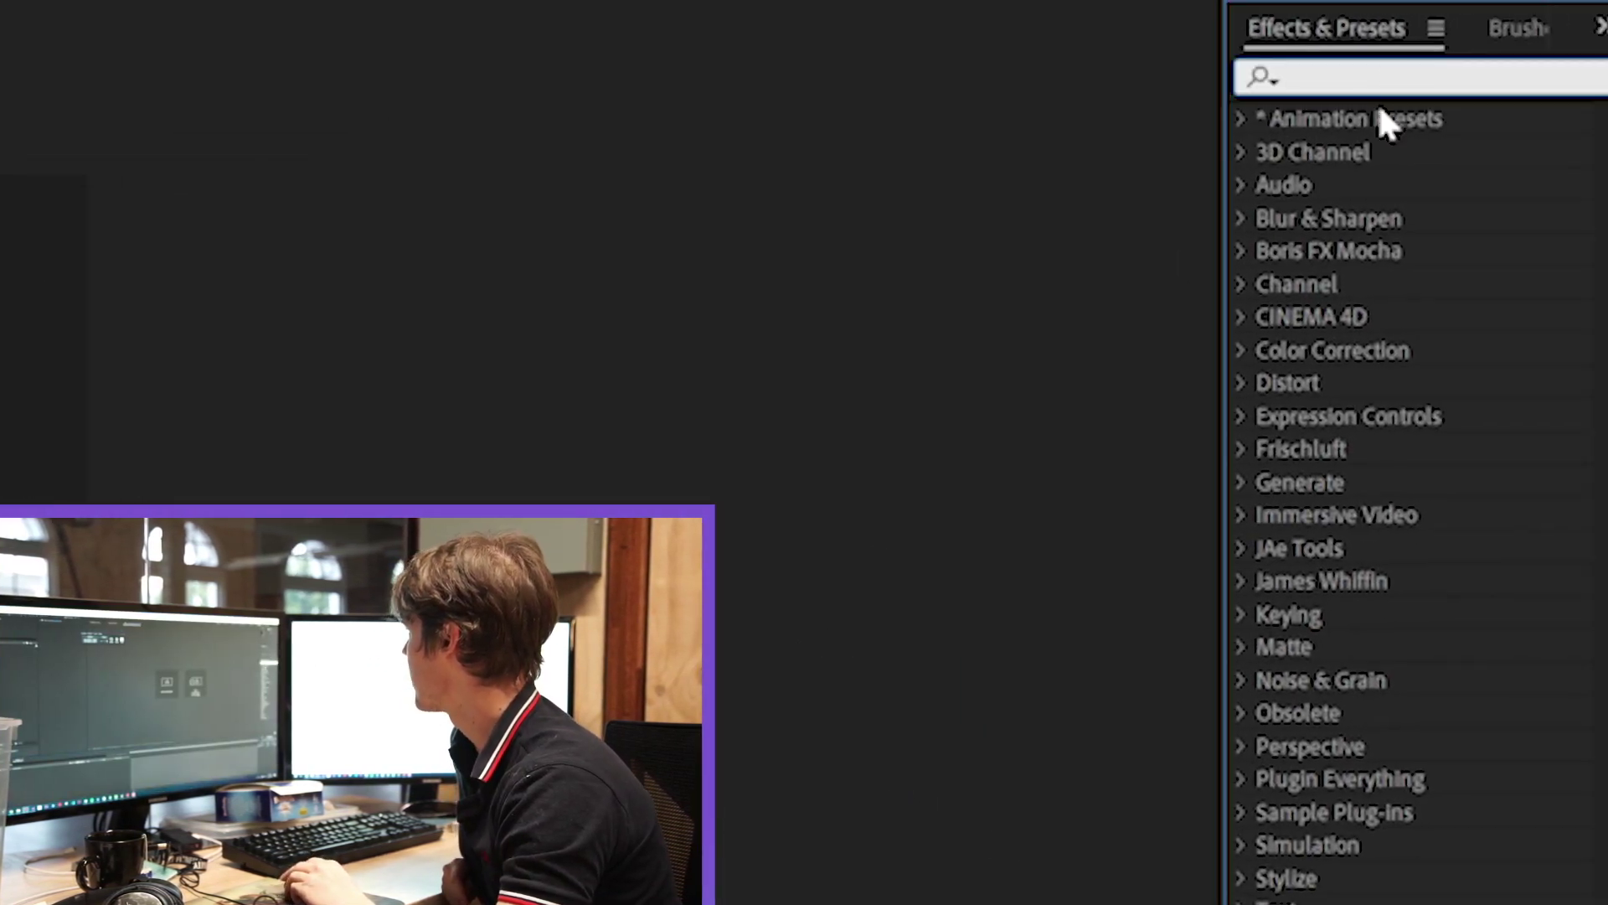
right_click(1370, 46)
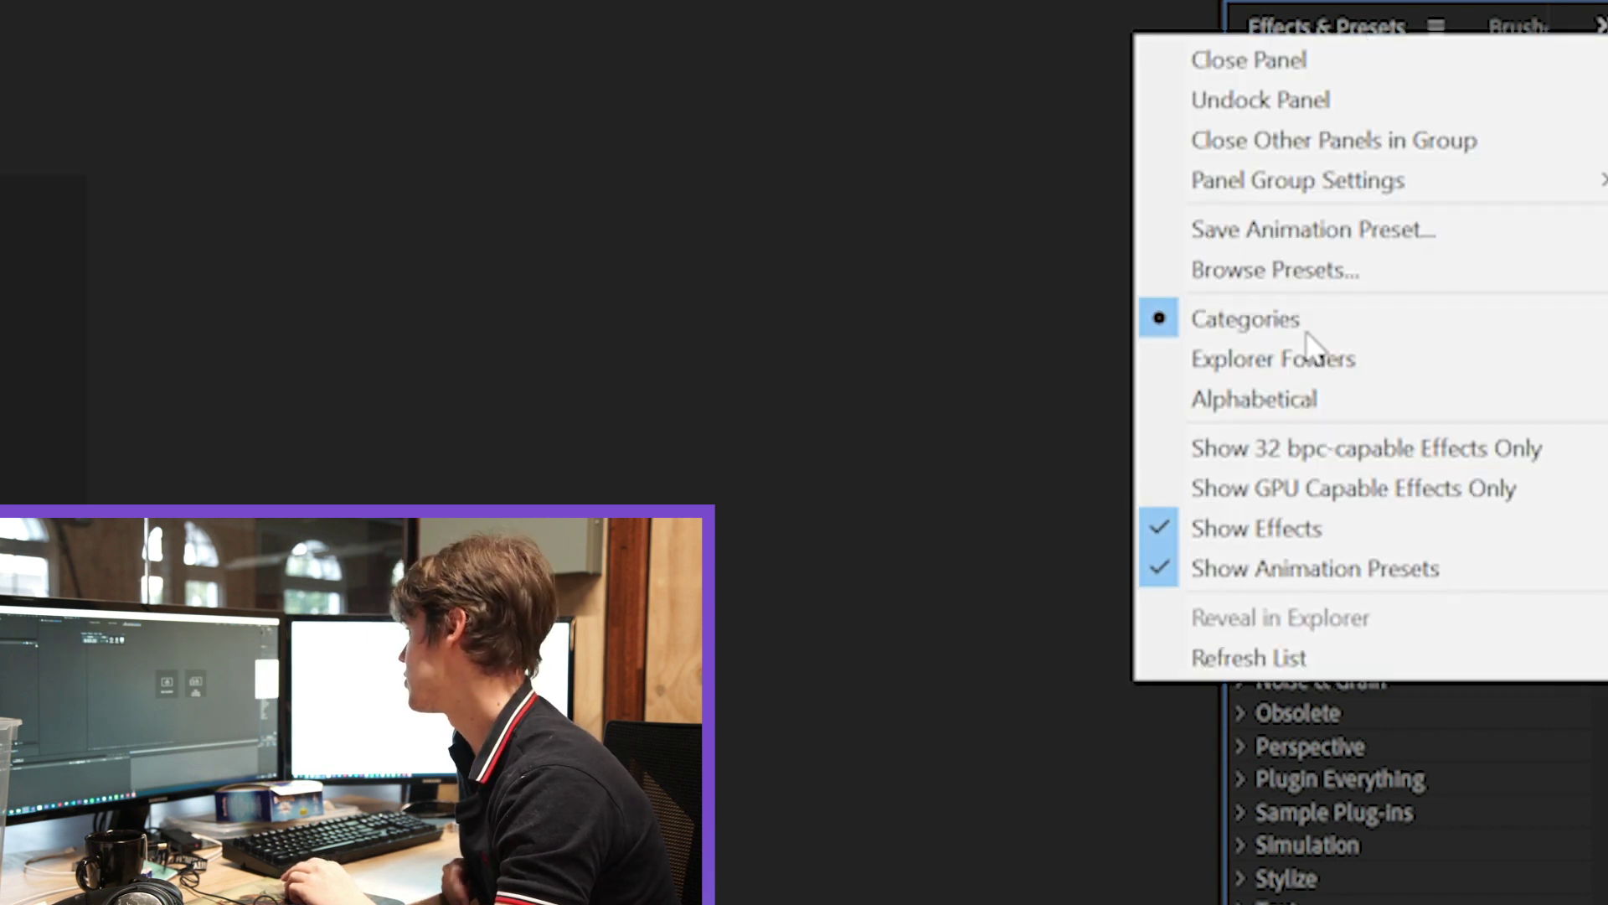
left_click(1244, 656)
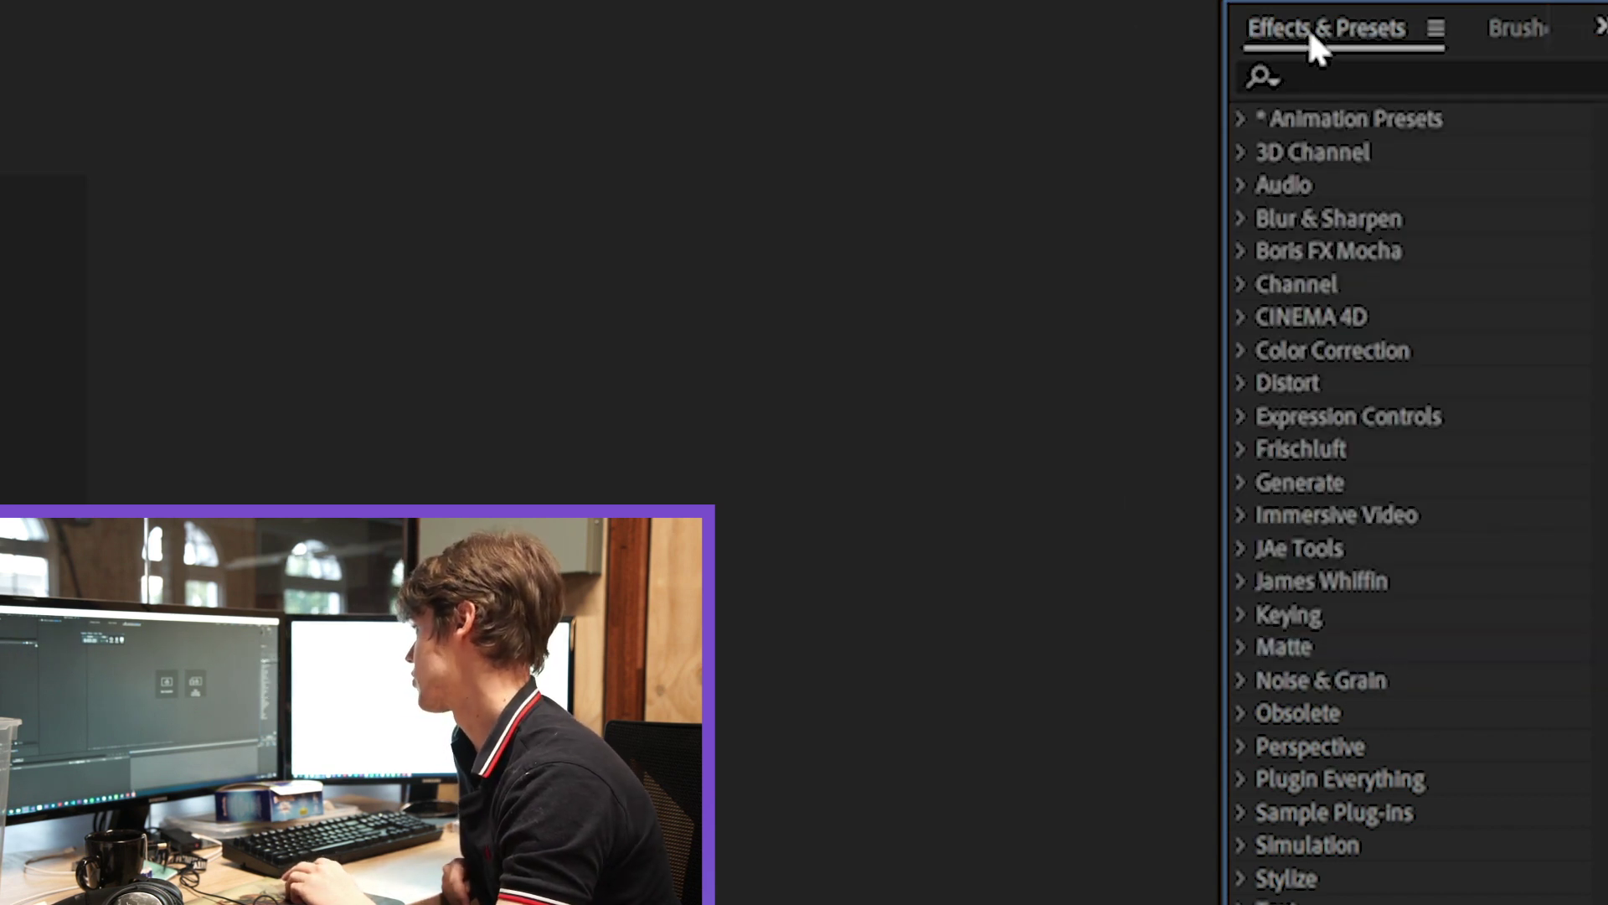
- Search presets for 'deep', select the Deep Glow user preset, and shorten the search term
left_click(1336, 76)
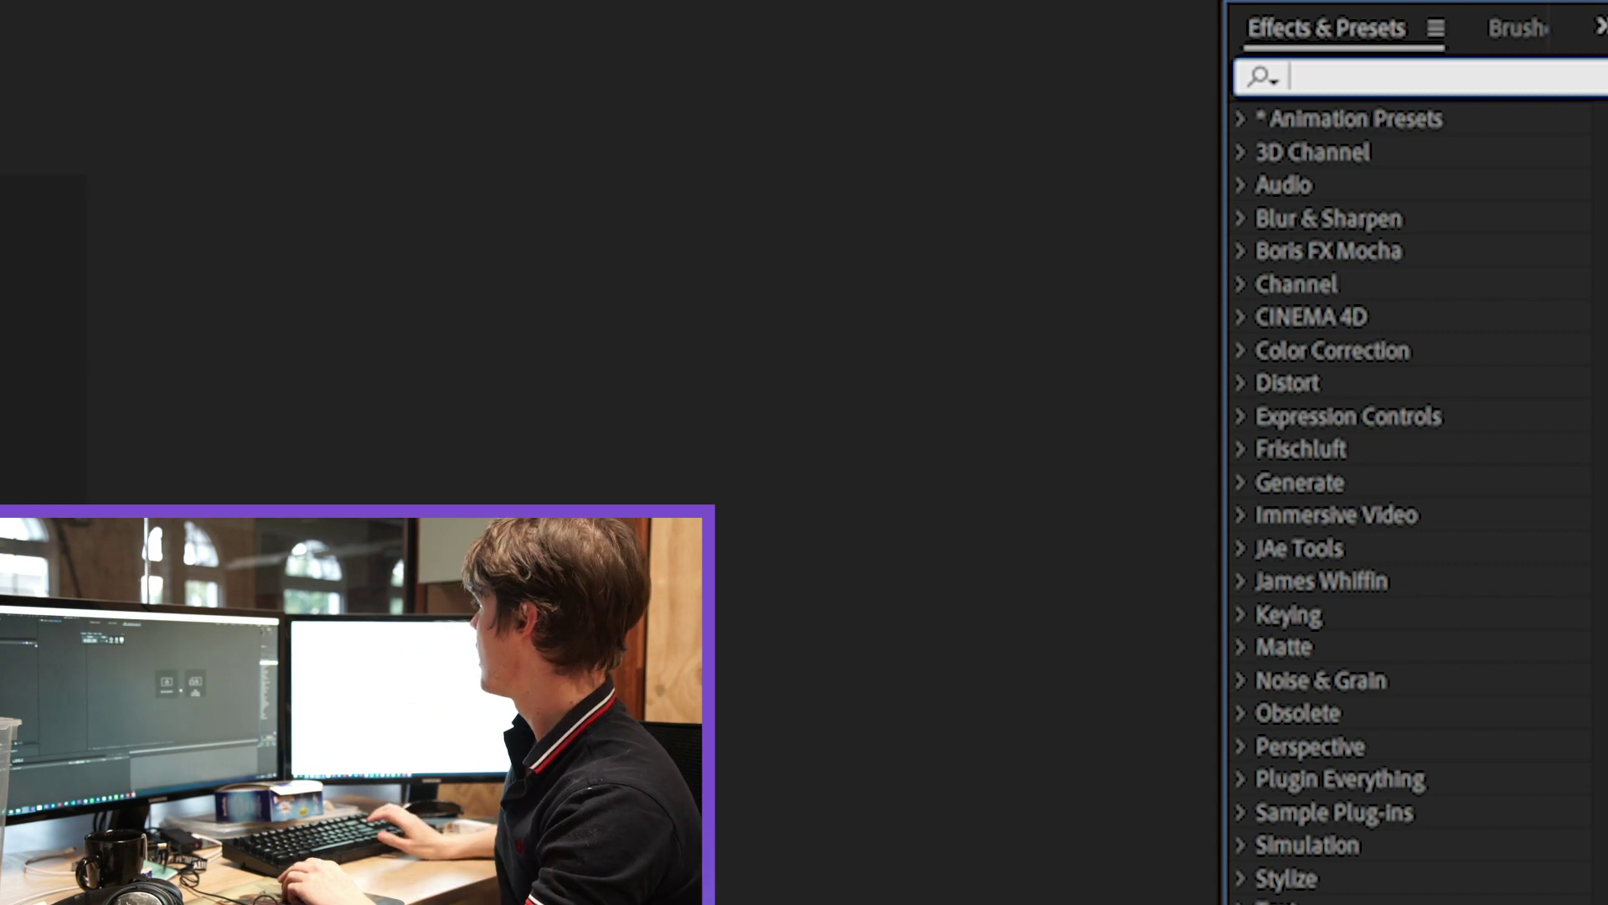
type("deep")
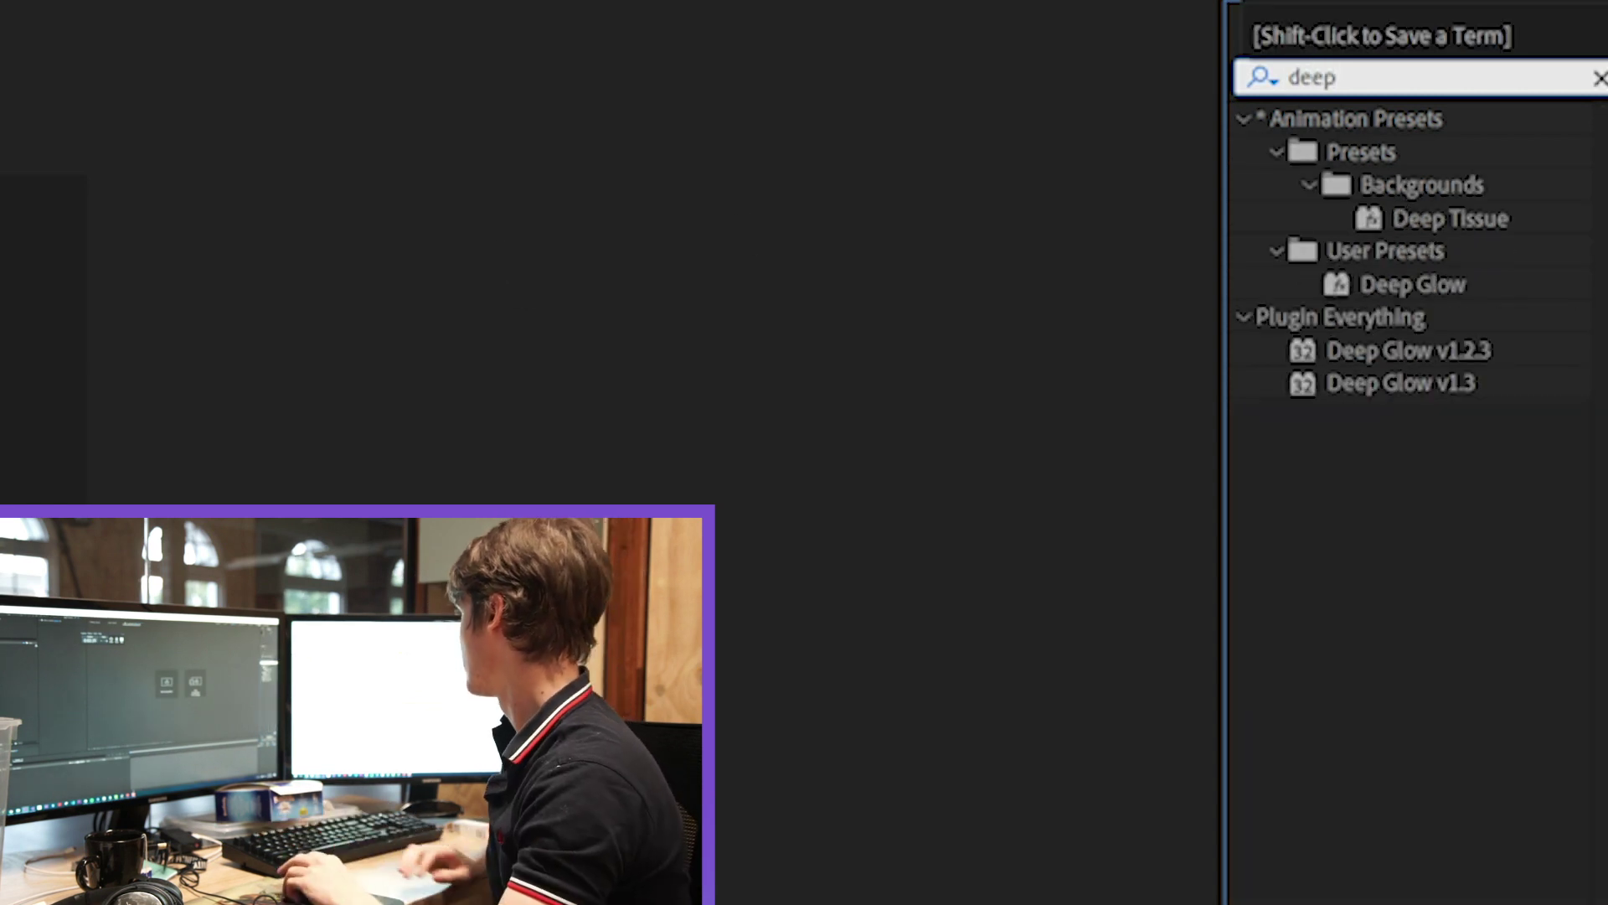
left_click(1412, 284)
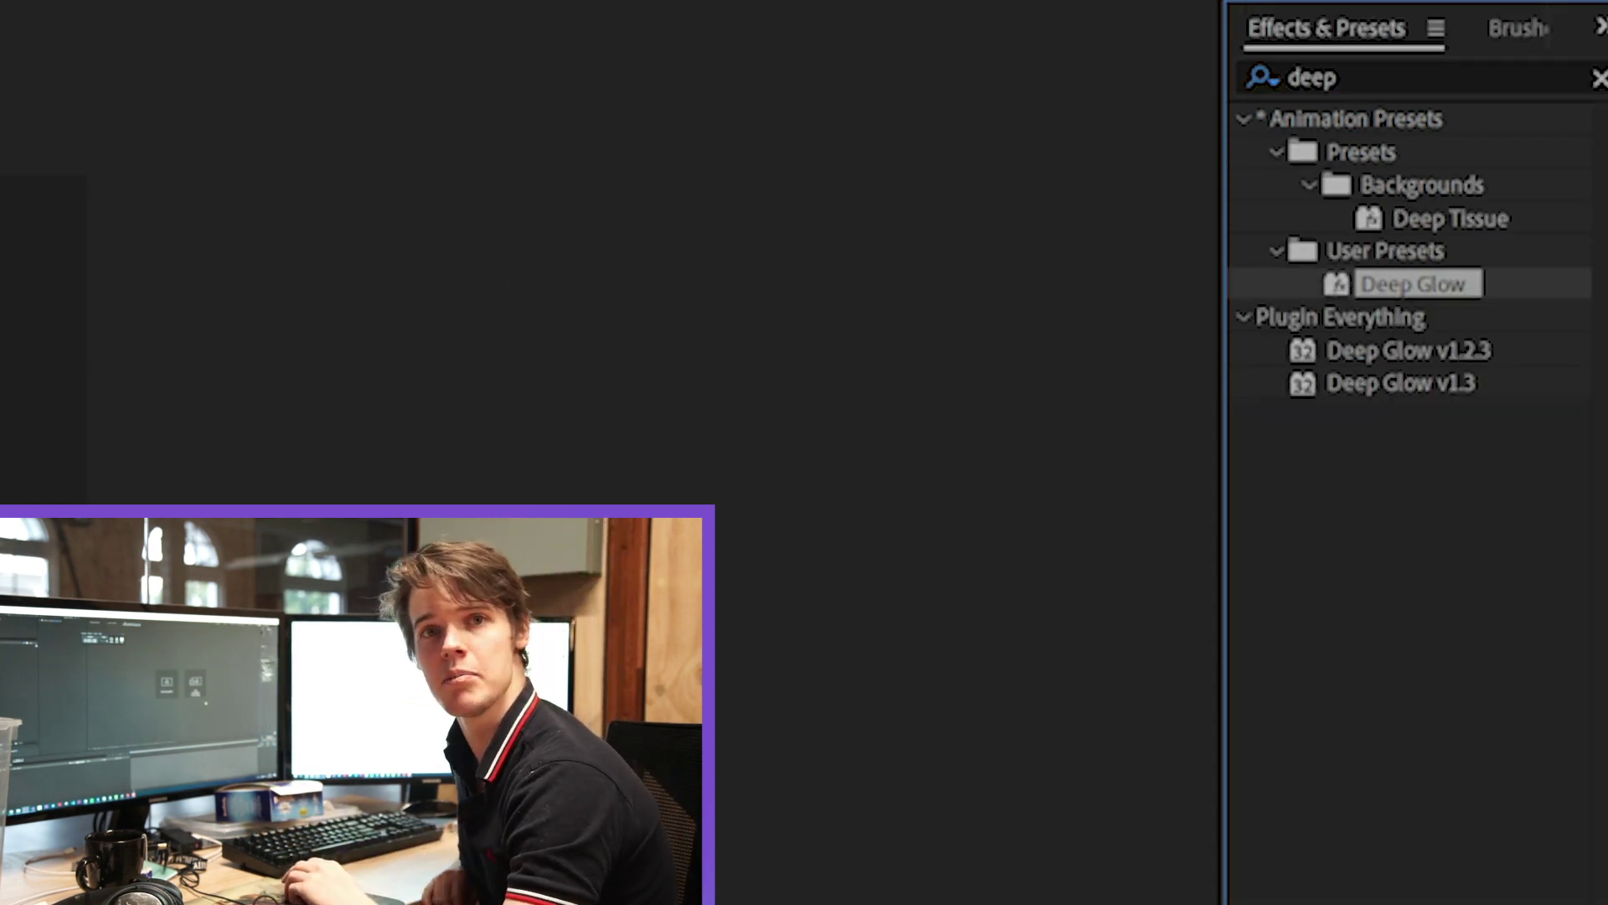
left_click(1389, 80)
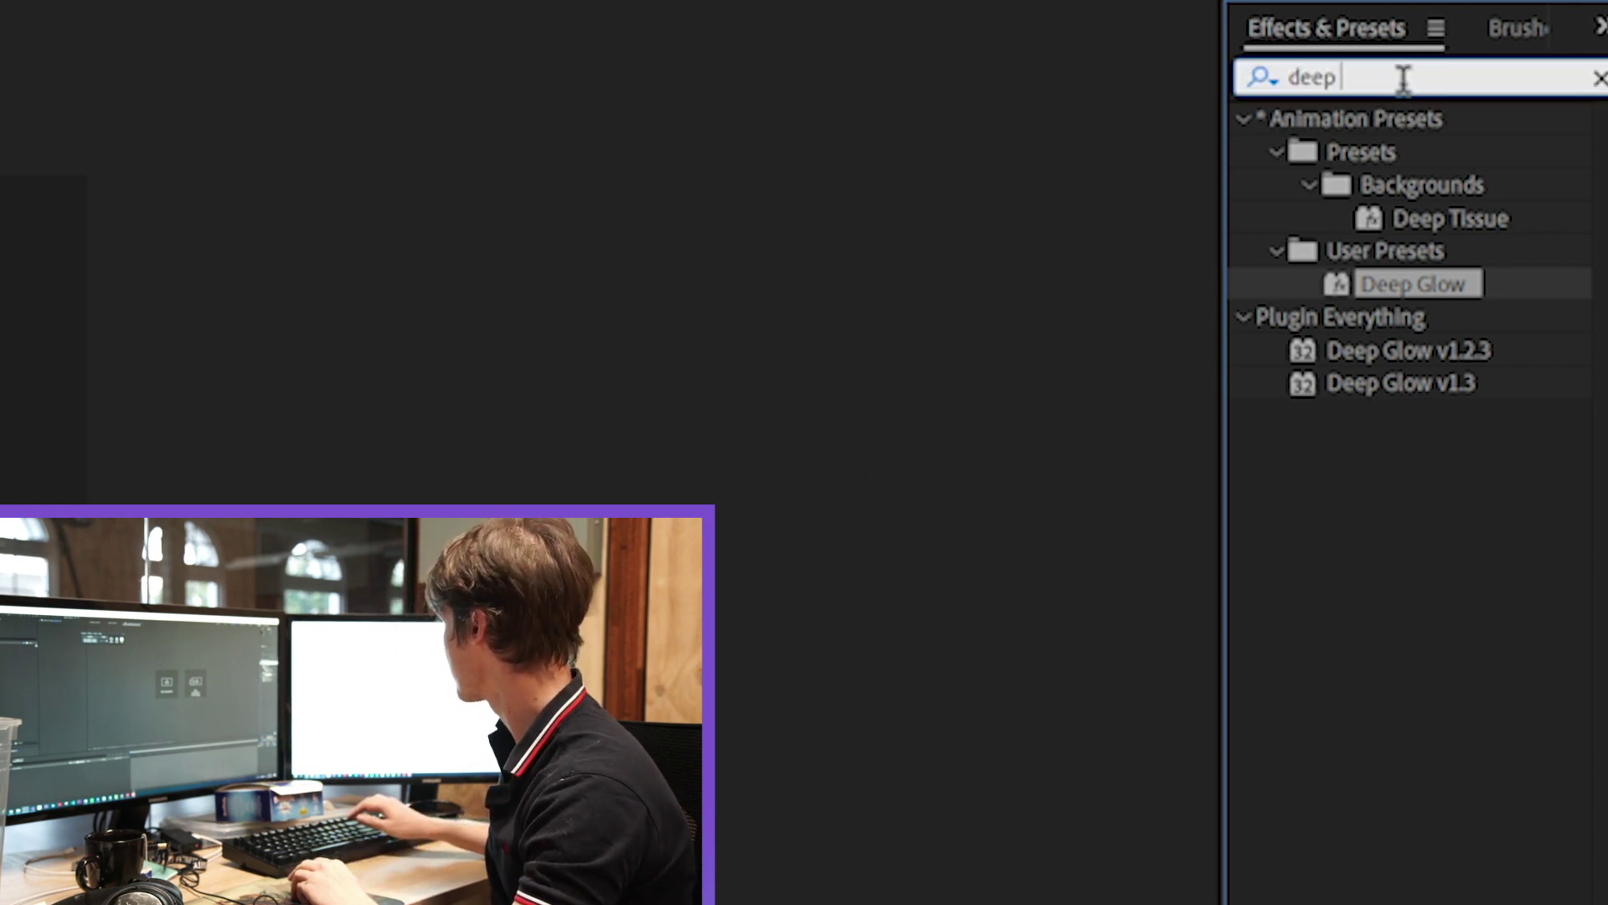
key("BackSpace")
key("BackSpace")
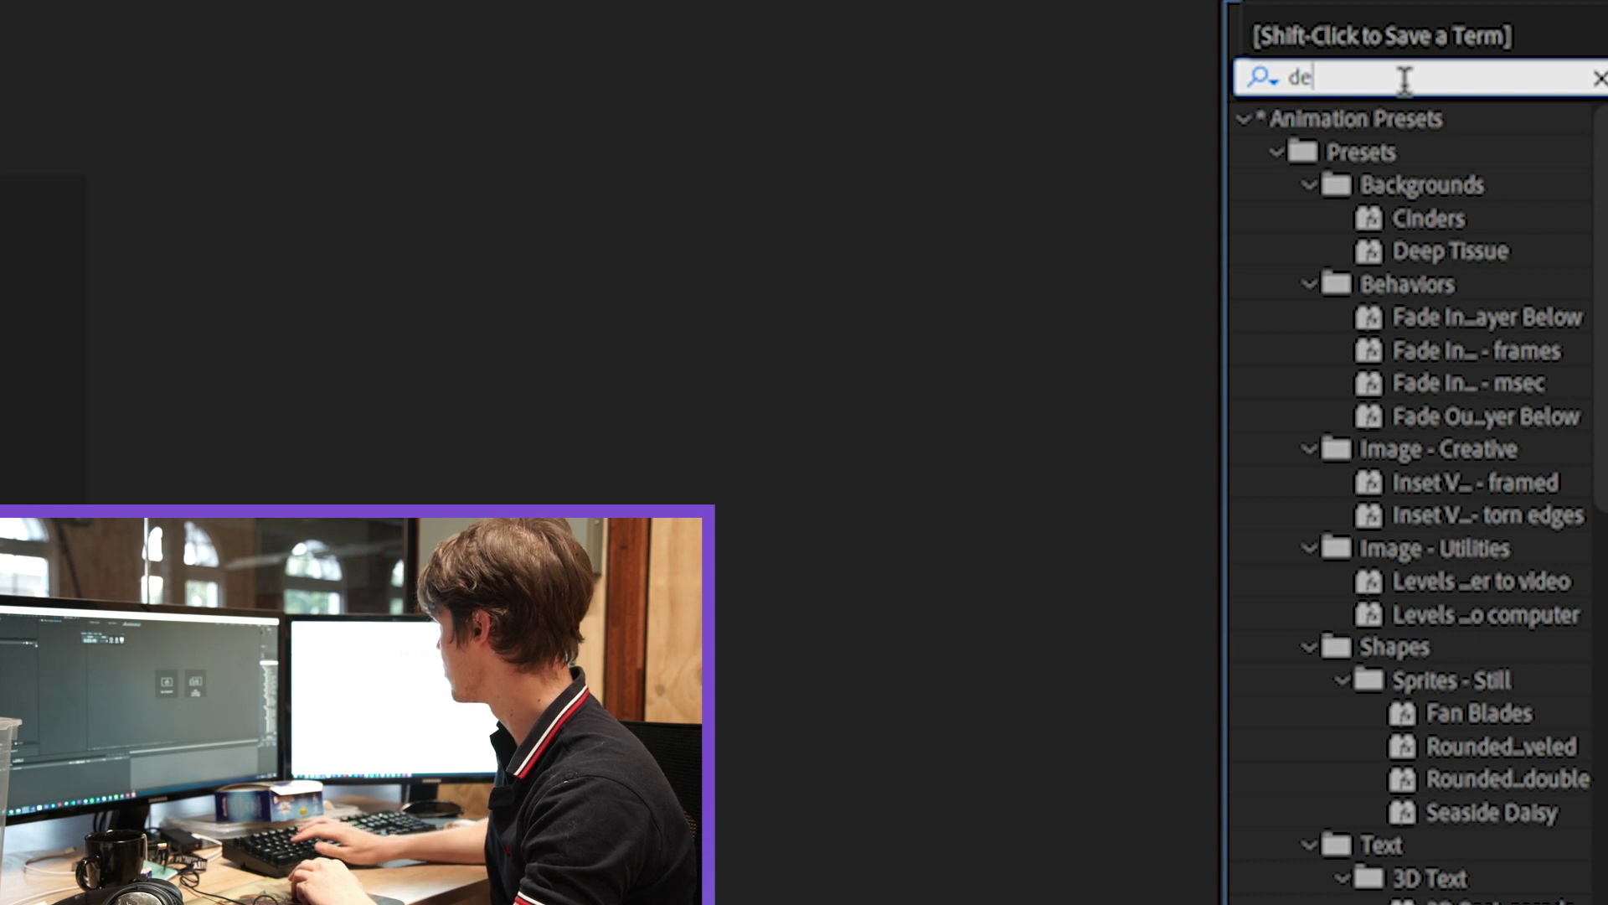
type("rp")
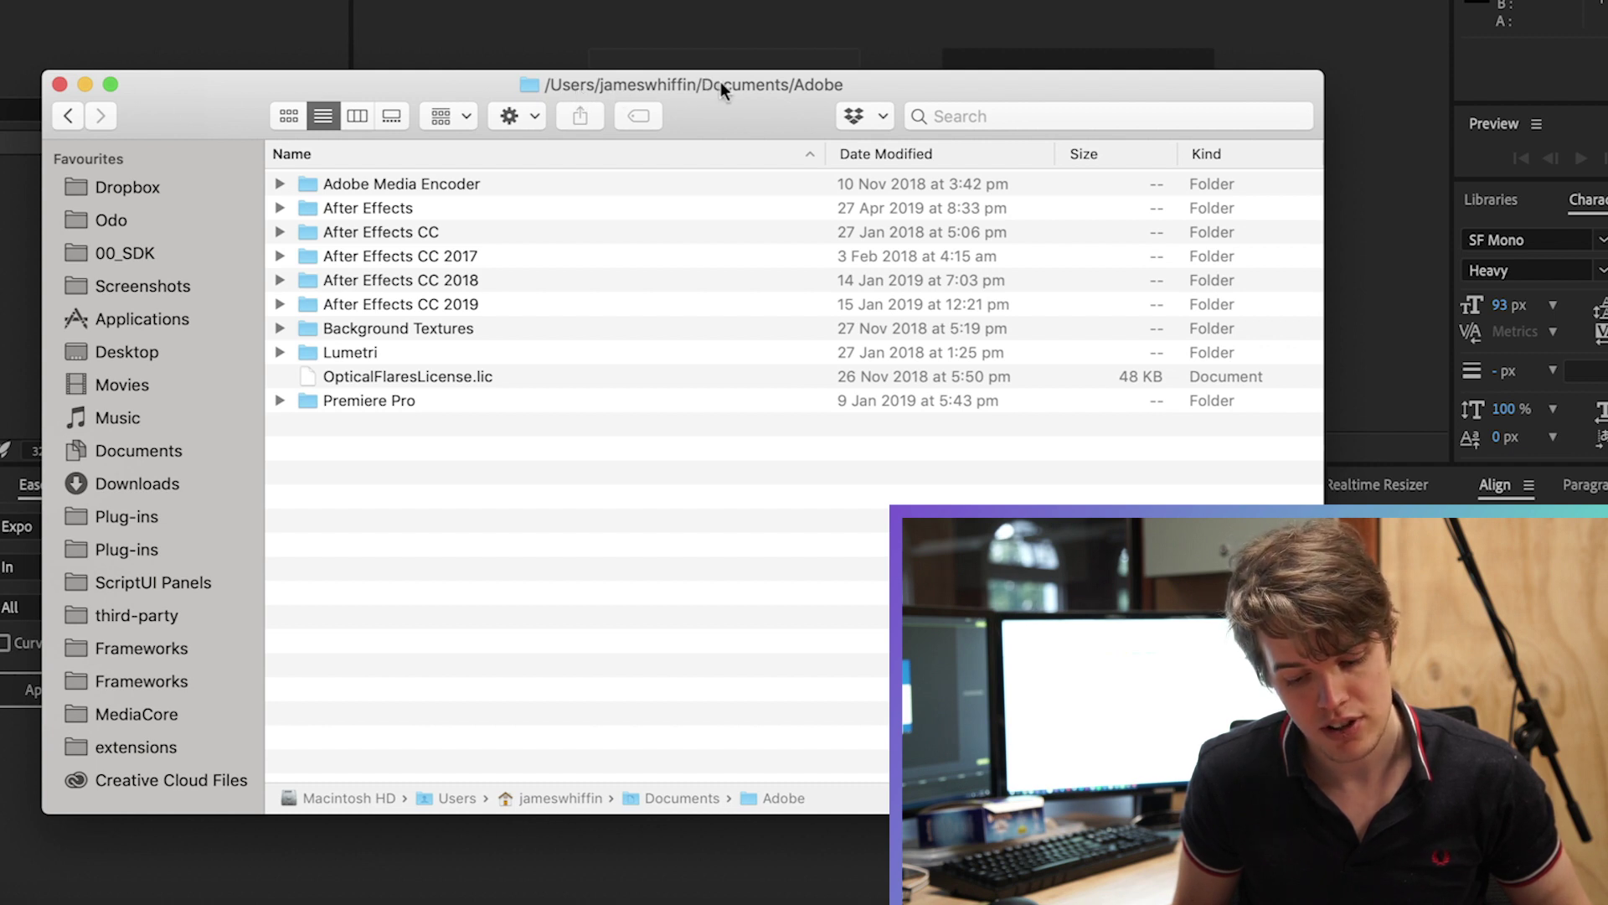
- Open After Effects CC 2019, then its User Presets folder with the Digit Fiddler and Isometric presets
double_click(358, 303)
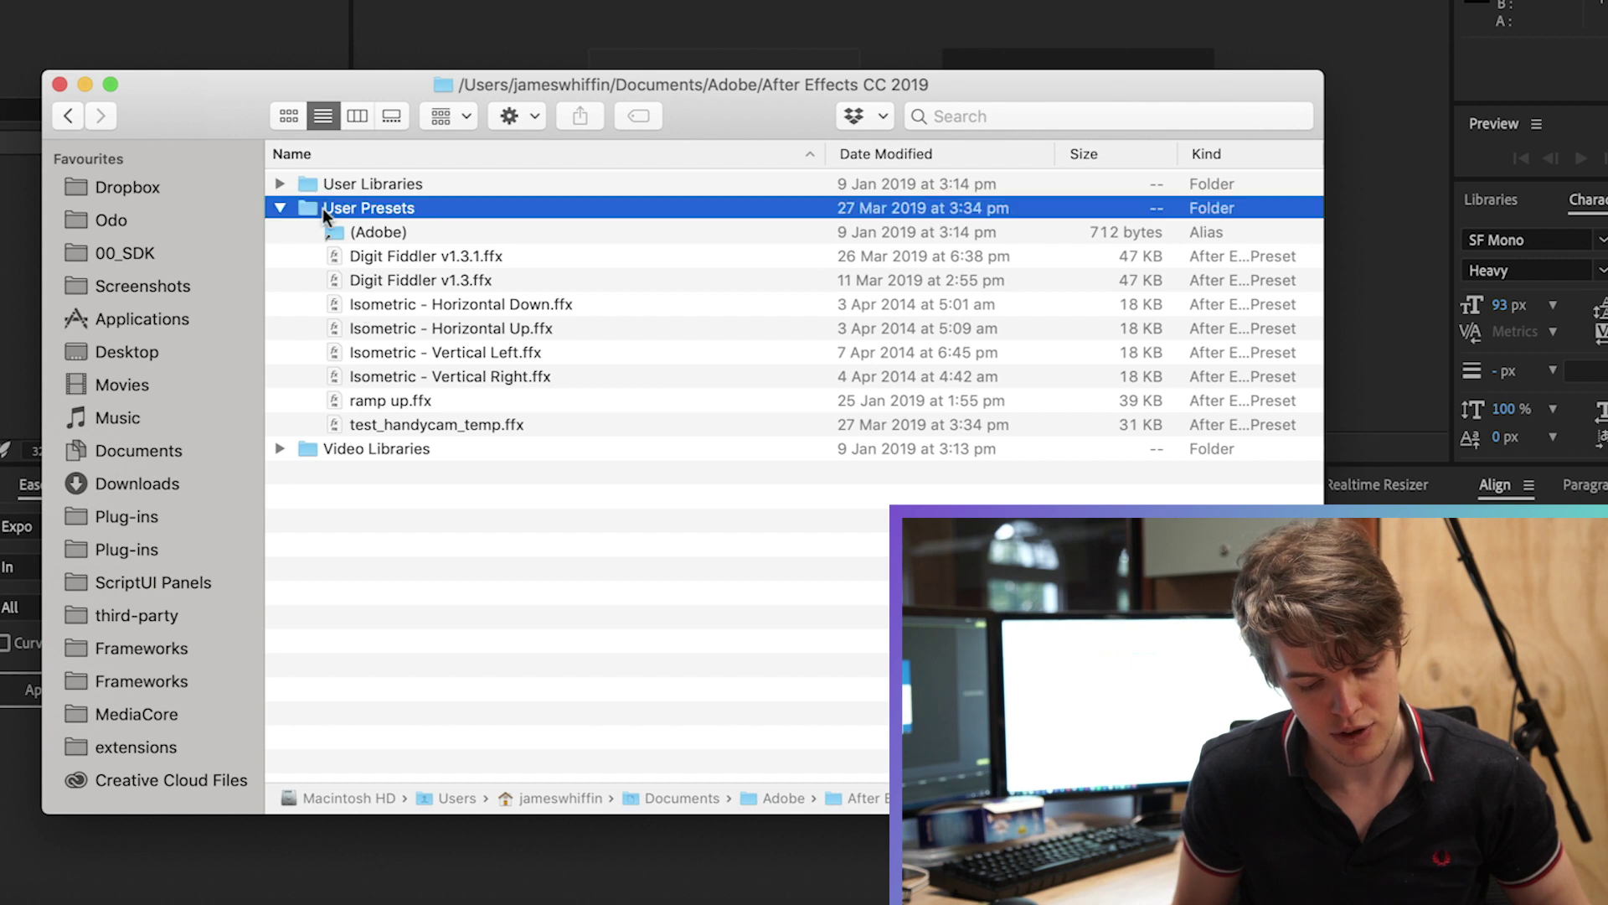
double_click(323, 208)
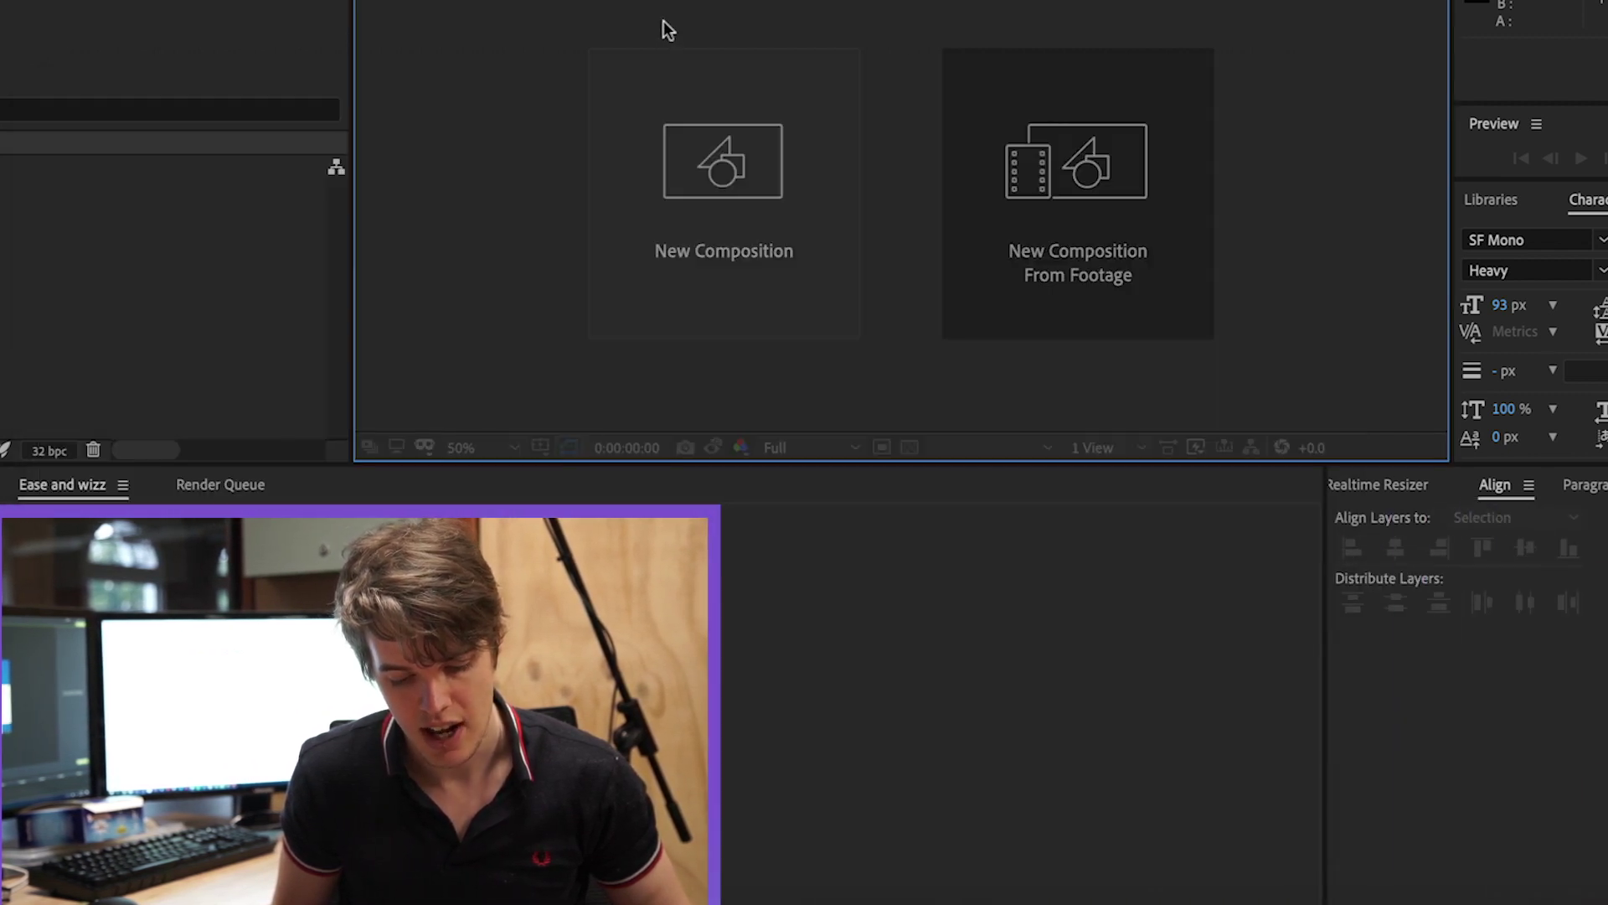
- Search Effects & Presets for 'digit', select Digit Fiddler v1.3.1, and refresh the list
left_click(1434, 201)
left_click(1383, 201)
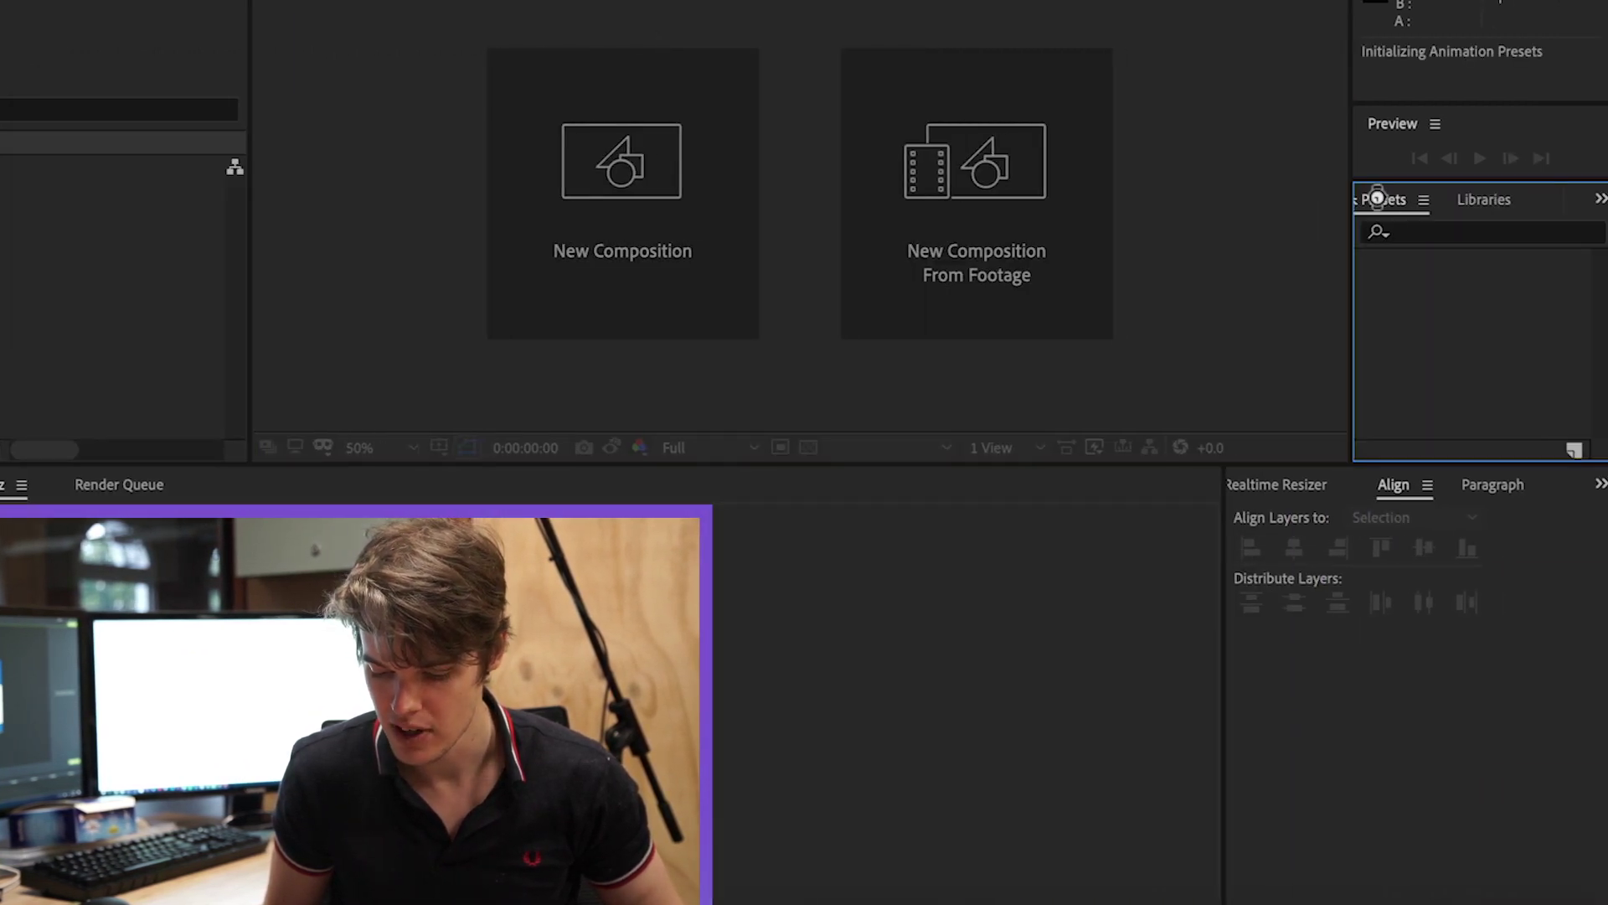
left_click(1415, 231)
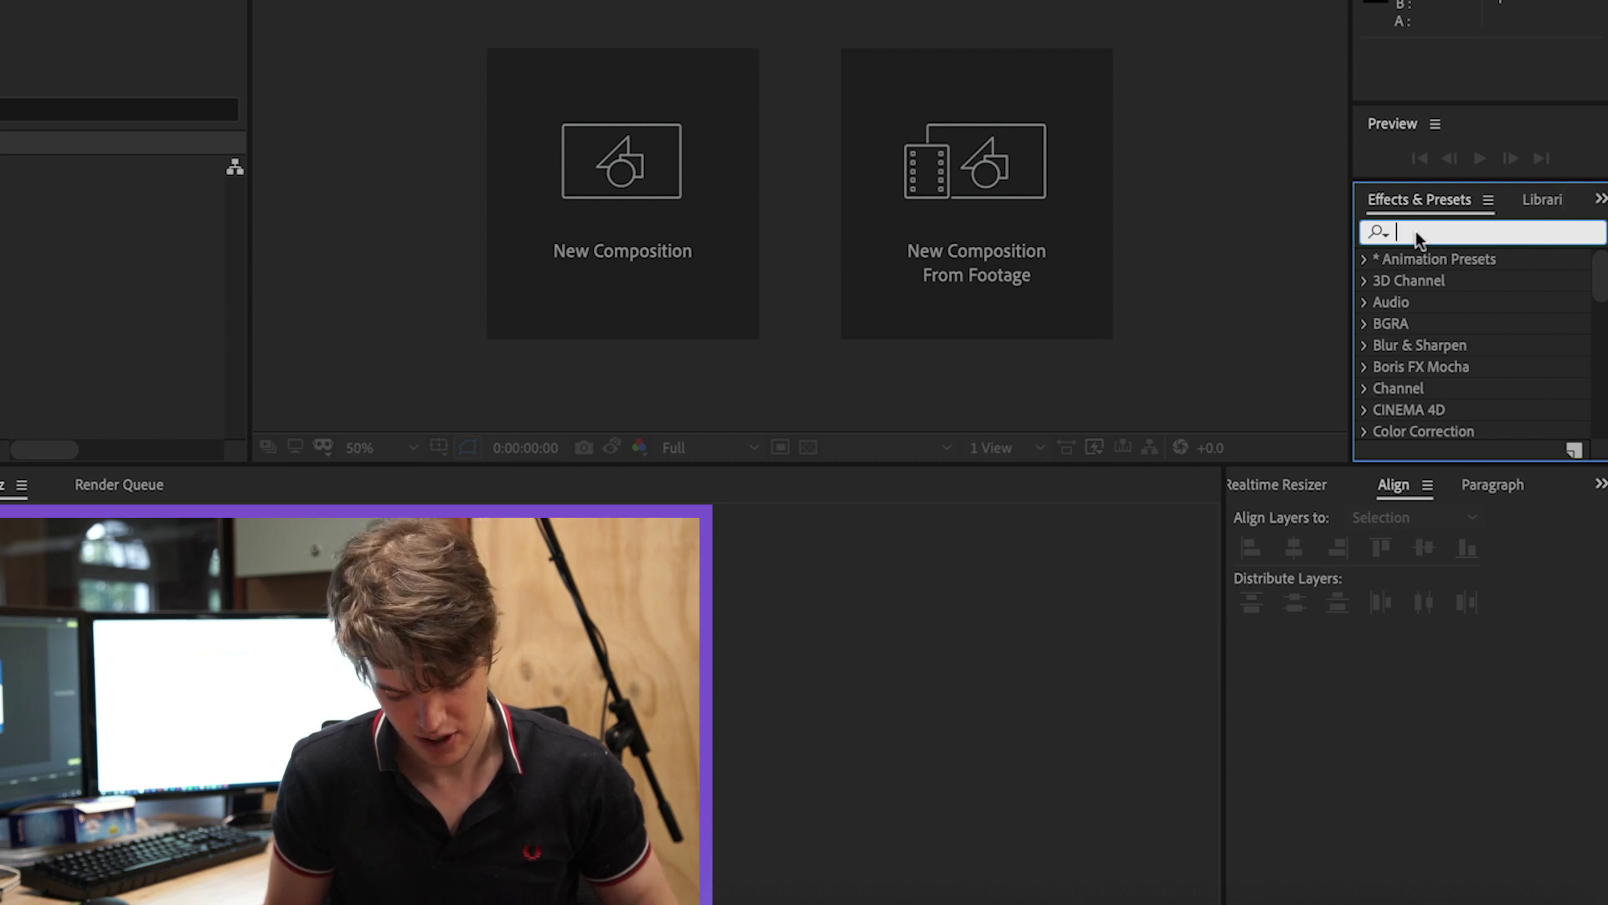
type("digit")
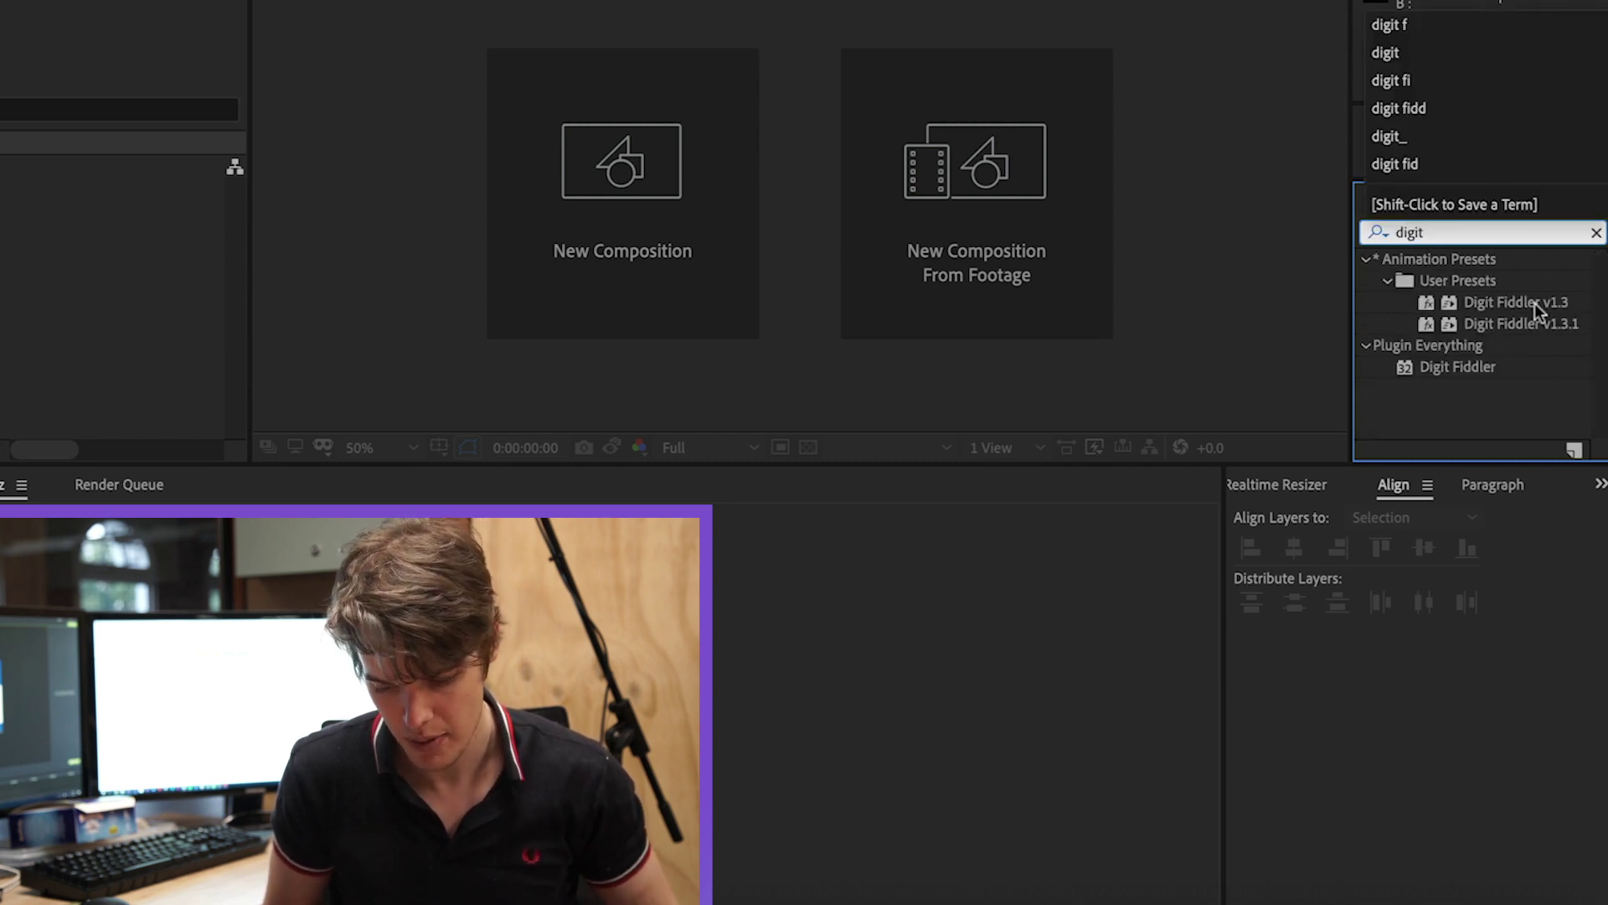
left_click(1527, 328)
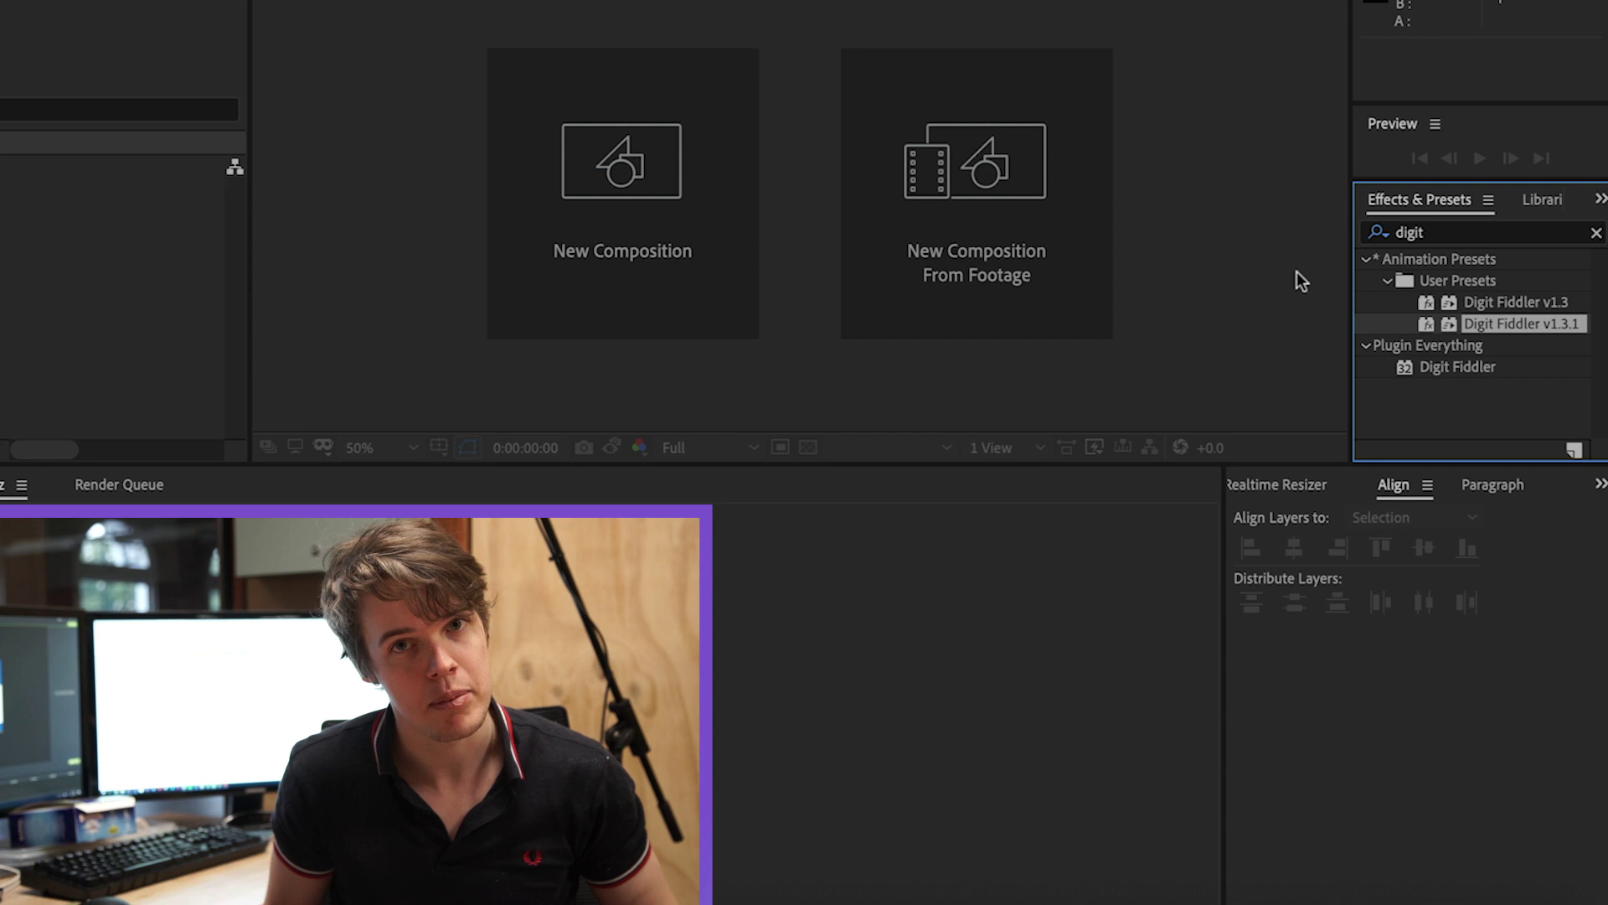
right_click(1392, 197)
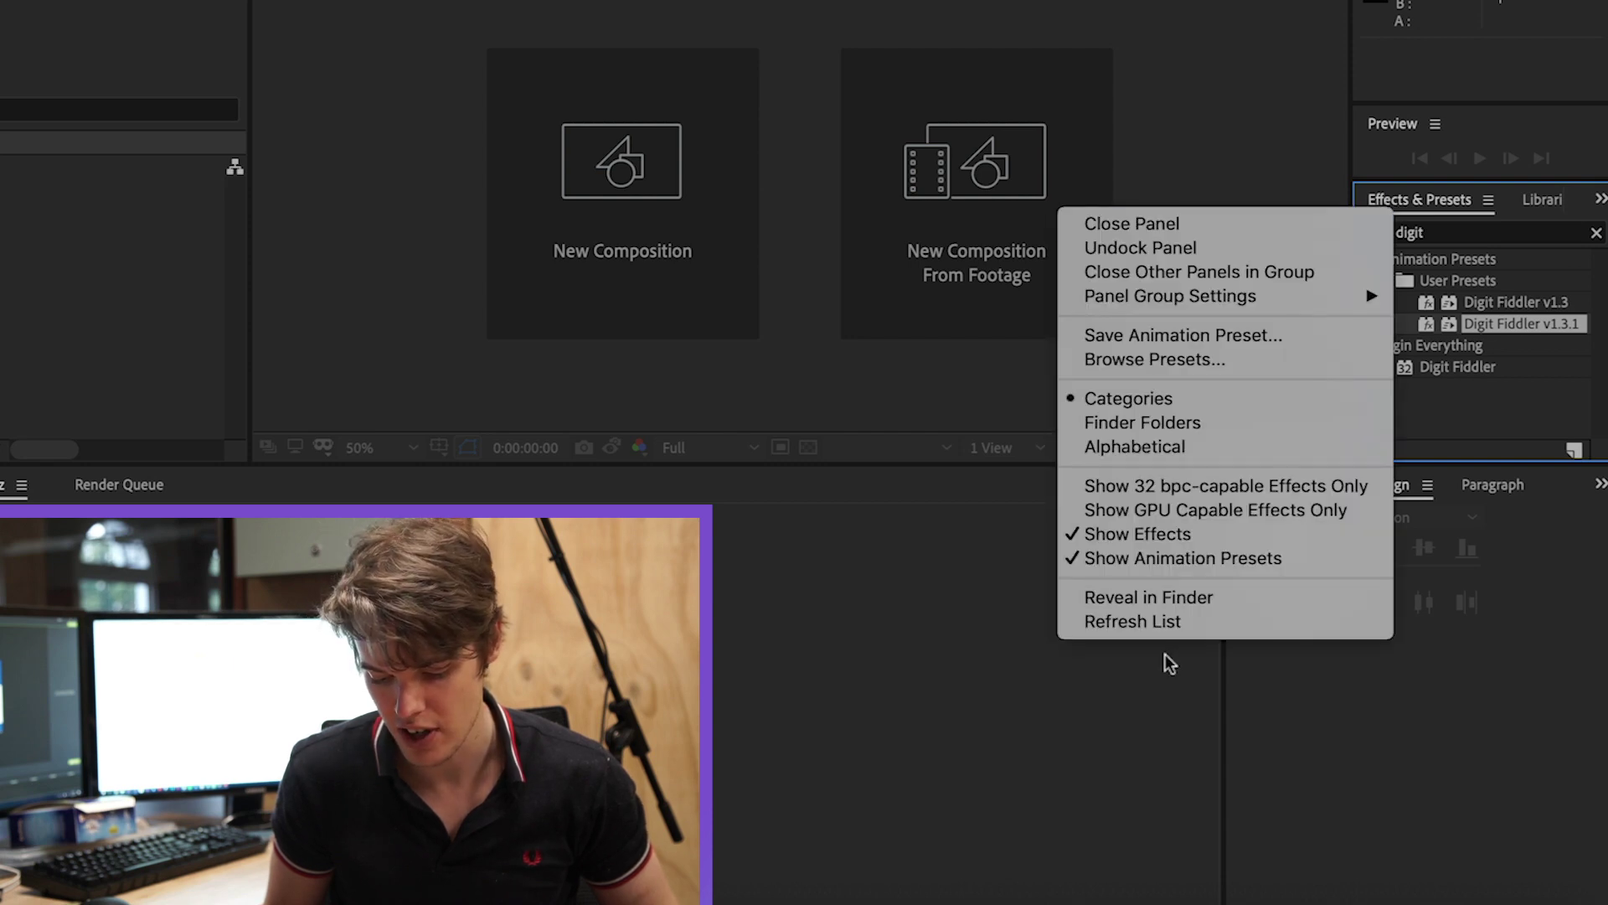
left_click(1150, 626)
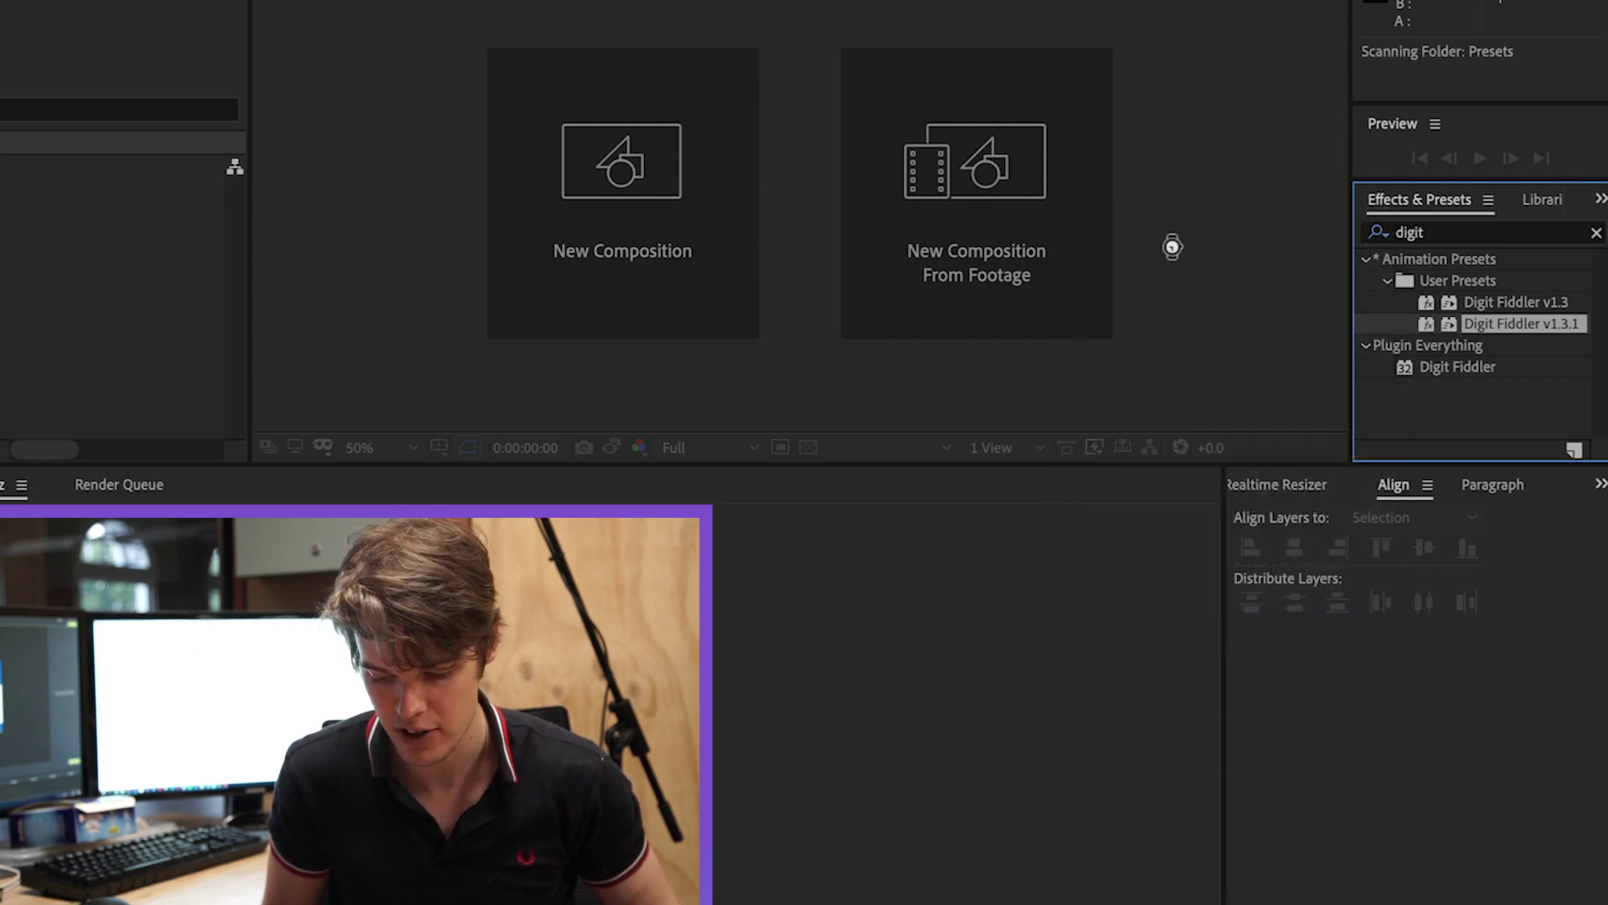